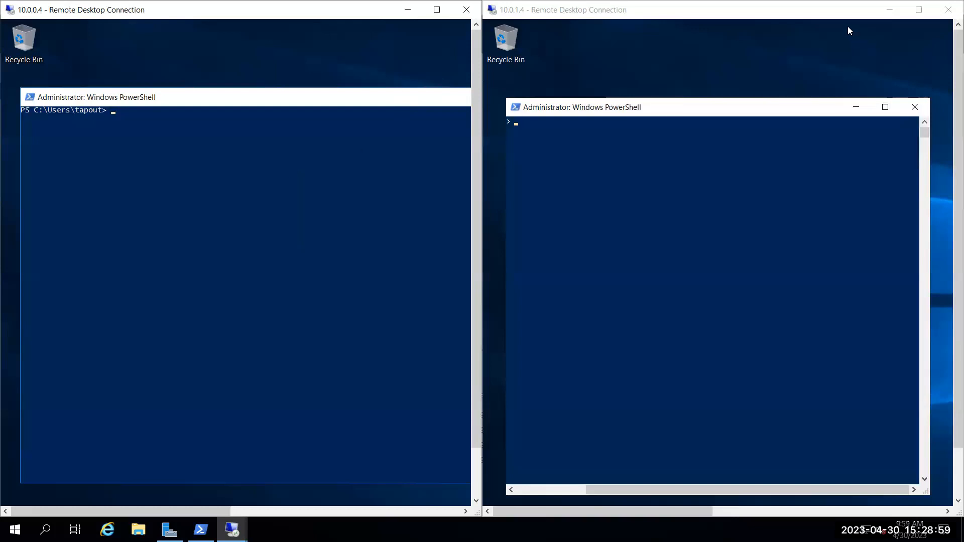
Run hostname in PowerShell on both remote machines, 10.0.0.4 and 10.0.1.4.
{"action": "left_click", "coordinate": [270, 194]}
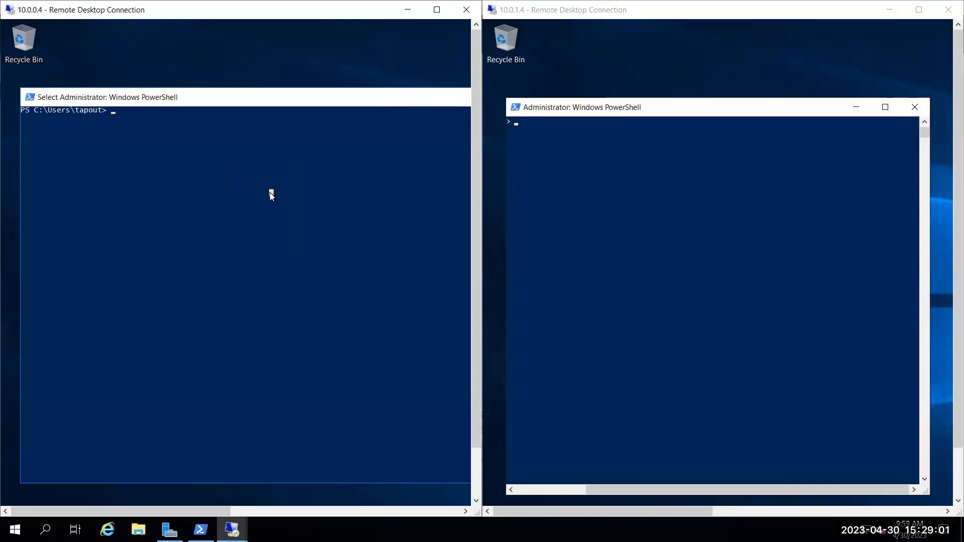
{"action": "type", "text": "hostname"}
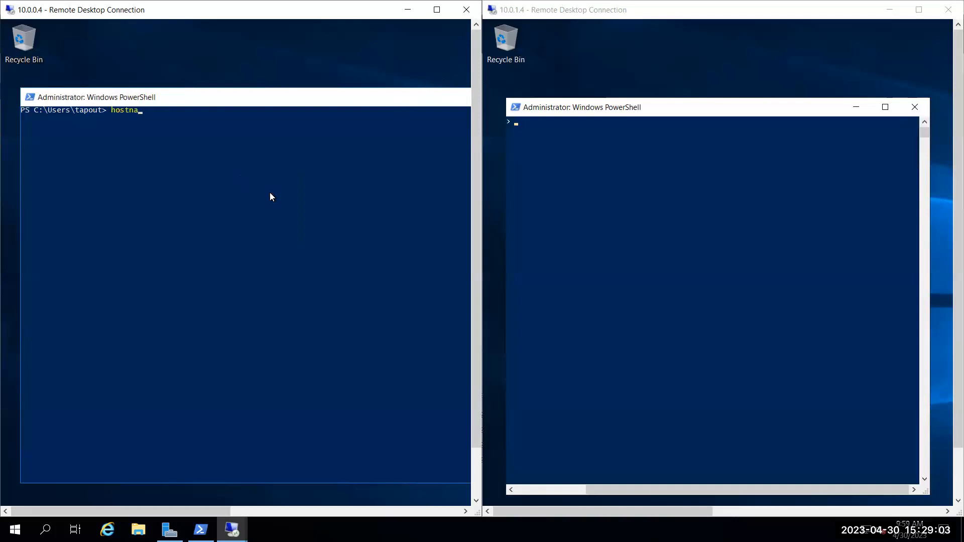
{"action": "key", "text": "Return"}
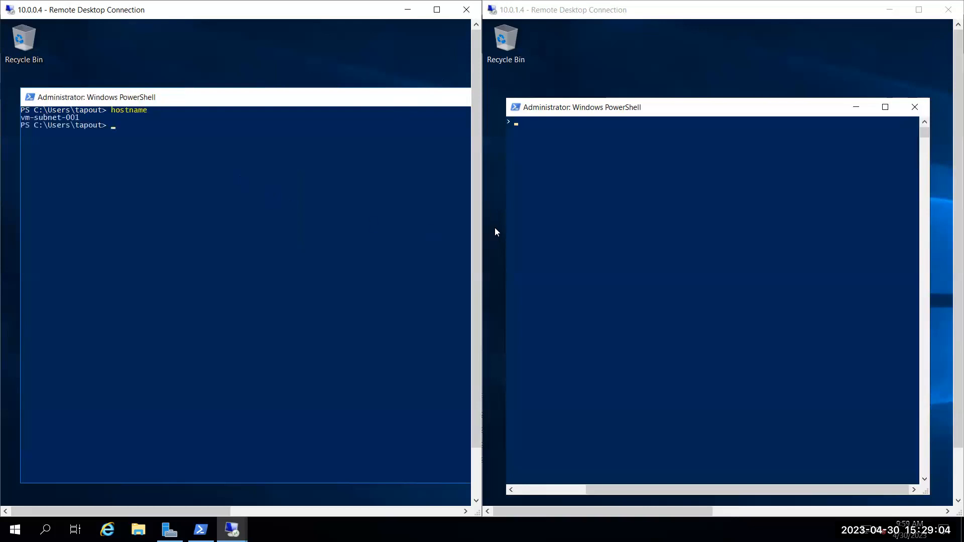
{"action": "left_click", "coordinate": [701, 159]}
{"action": "type", "text": "hostname"}
{"action": "key", "text": "Return"}
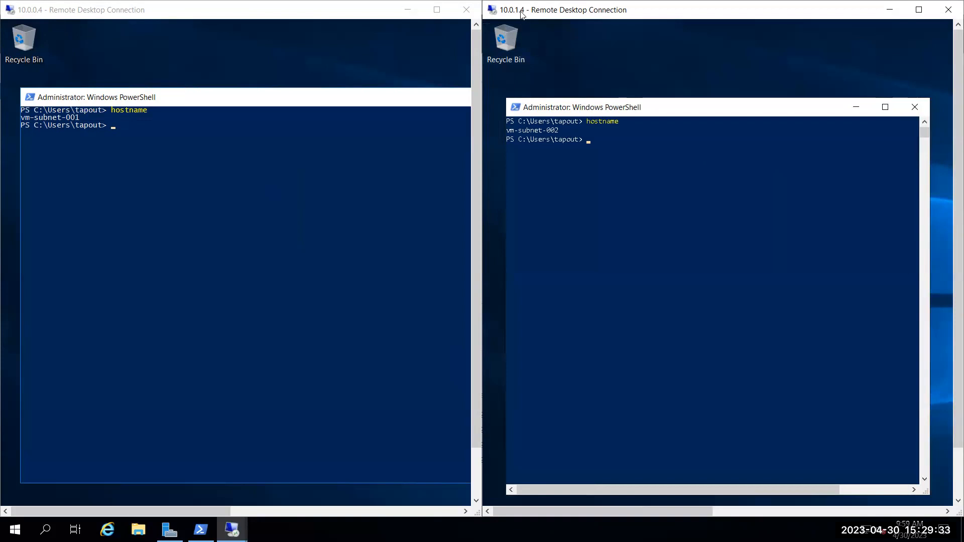
Run ipconfig in PowerShell on both the 10.0.0.4 and 10.0.1.4 machines to display their IP configurations.
{"action": "left_click", "coordinate": [119, 201]}
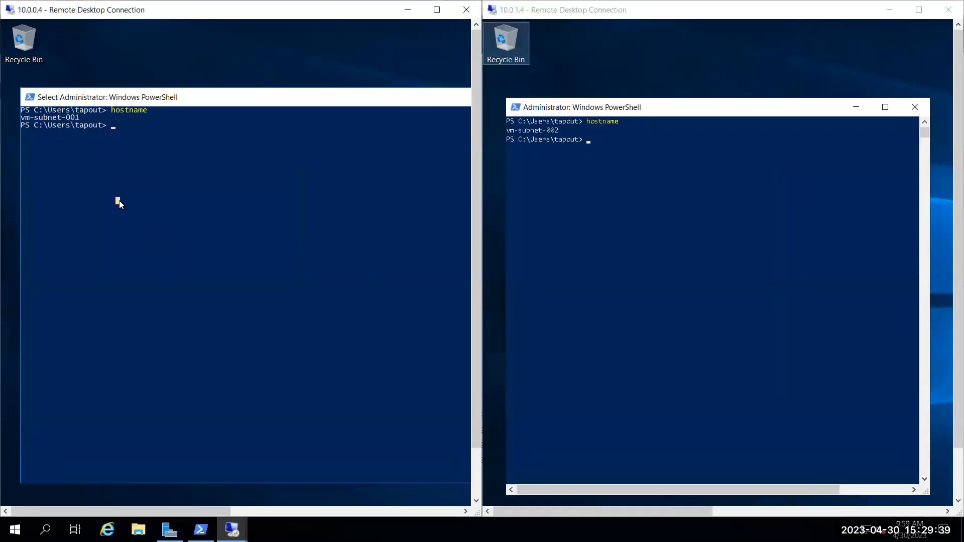
{"action": "type", "text": "ipconfig"}
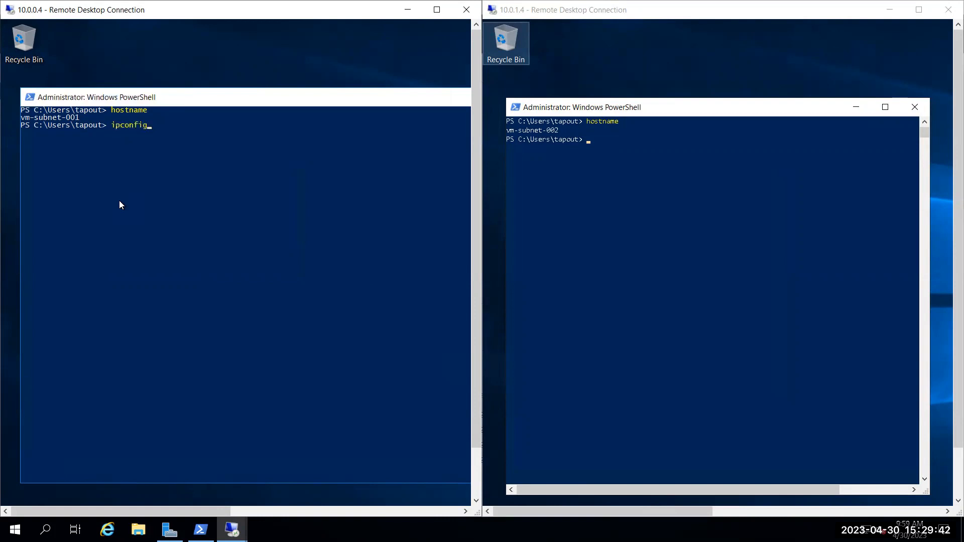
{"action": "key", "text": "Return"}
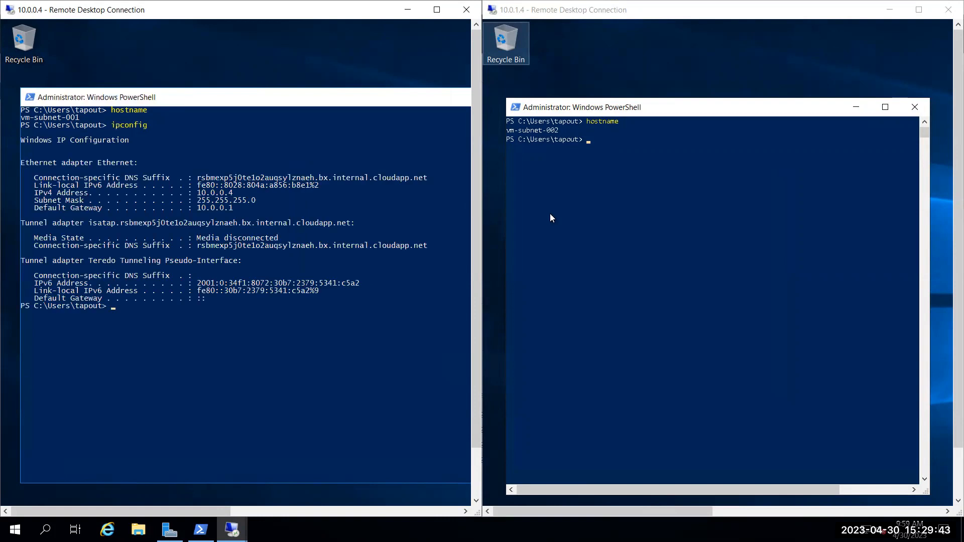
{"action": "left_click", "coordinate": [589, 211]}
{"action": "type", "text": "ipc"}
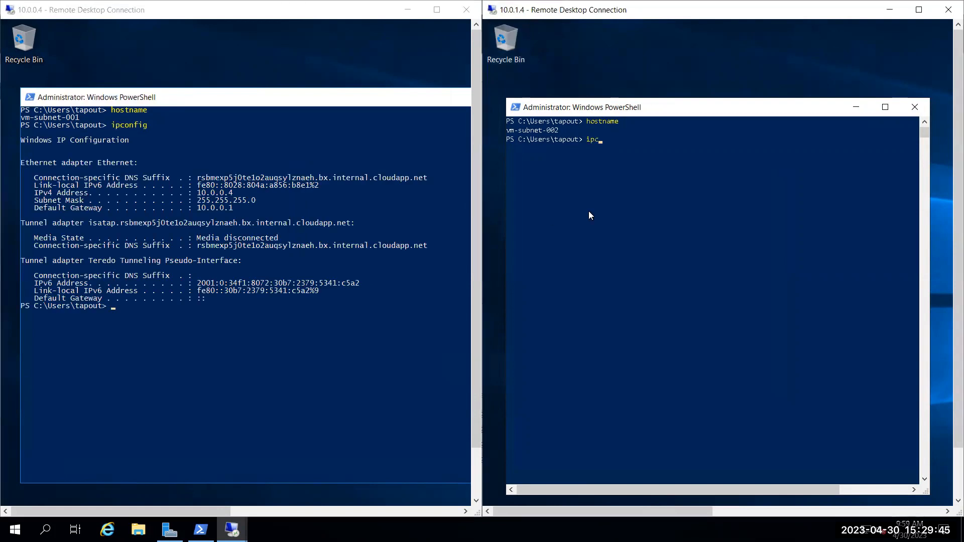
{"action": "type", "text": "onfig"}
{"action": "key", "text": "Return"}
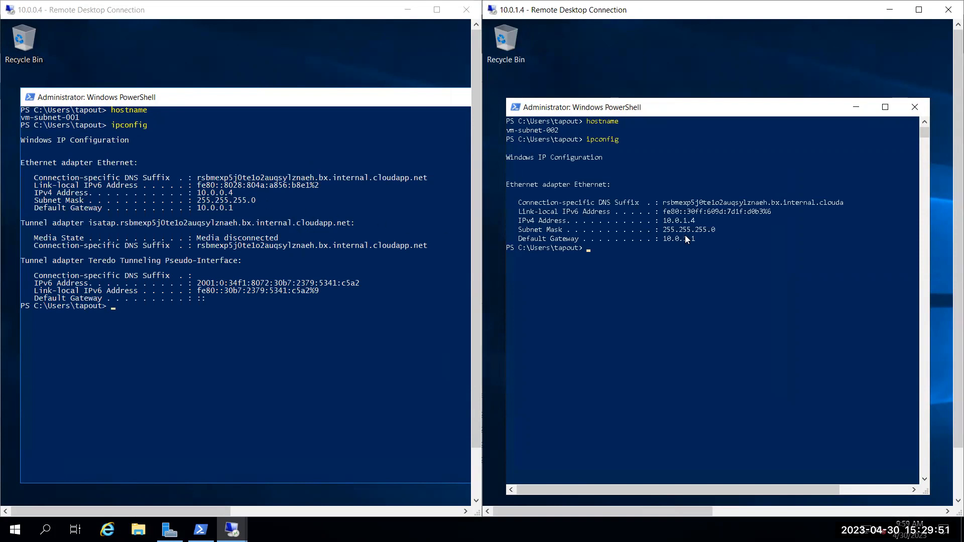
{"action": "left_click", "coordinate": [299, 321]}
{"action": "type", "text": "ping 10."}
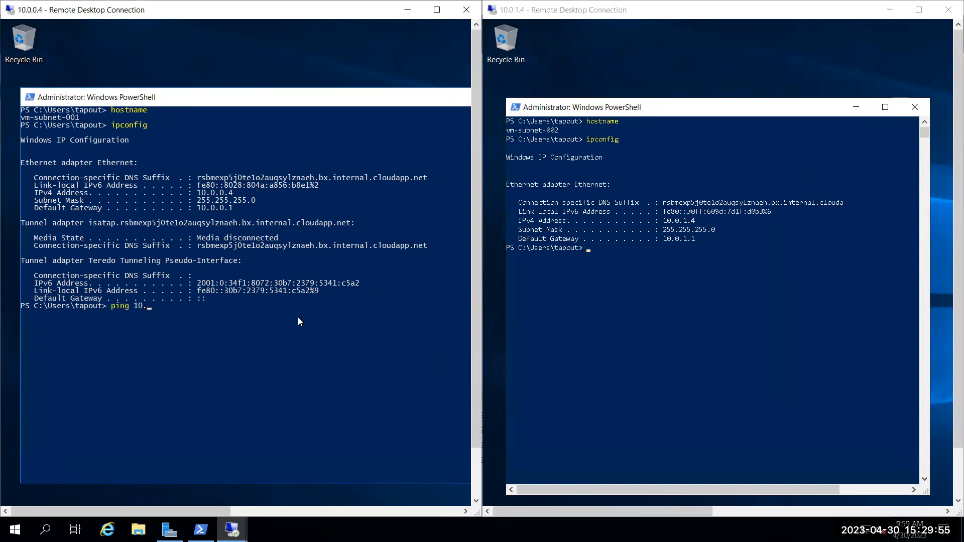
{"action": "type", "text": "0.14"}
{"action": "key", "text": "Return"}
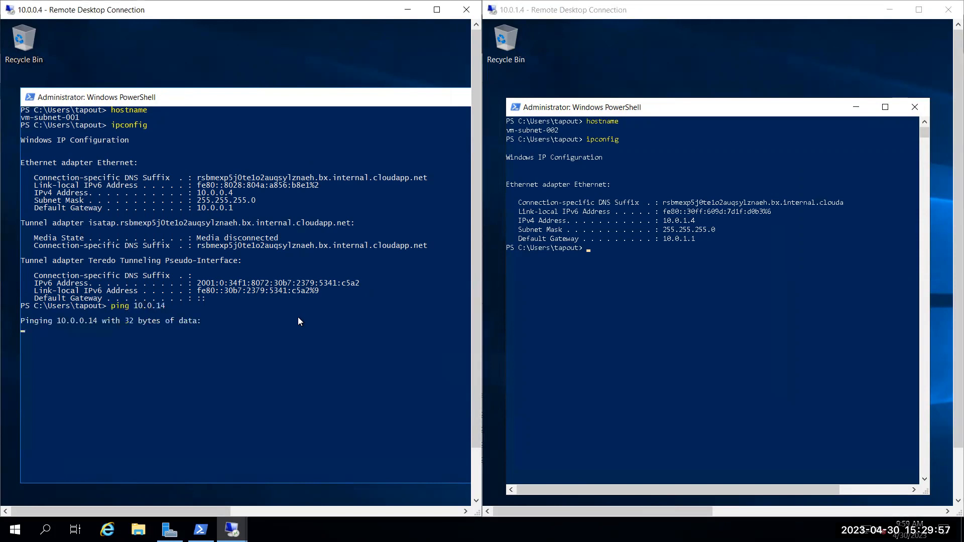
{"action": "key", "text": "ctrl+c"}
Ping 10.0.1.4 from PowerShell on the 10.0.0.4 machine.
{"action": "key", "text": "Up"}
{"action": "key", "text": "BackSpace"}
{"action": "type", "text": ".4"}
{"action": "key", "text": "Return"}
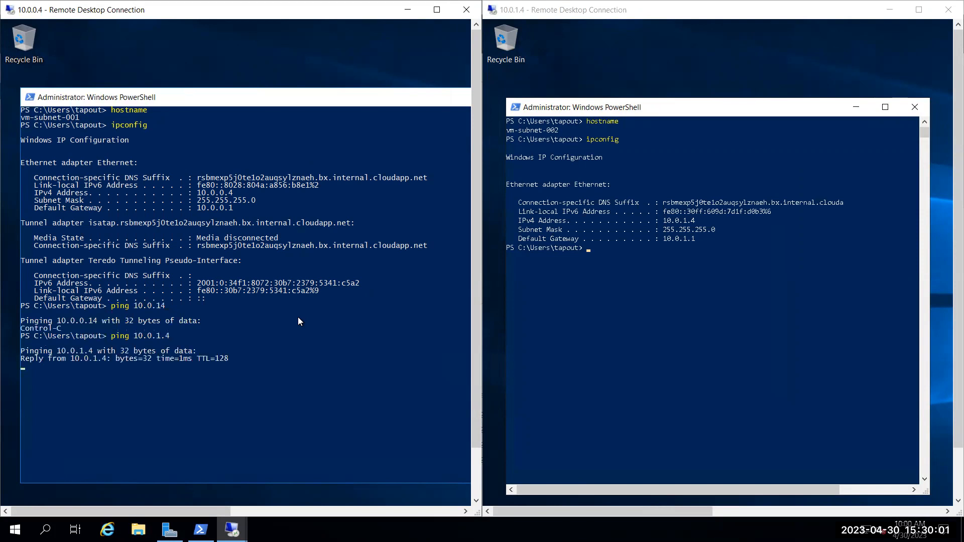
Ping 10.0.0.4 from PowerShell on the 10.0.1.4 machine.
{"action": "left_click", "coordinate": [603, 336]}
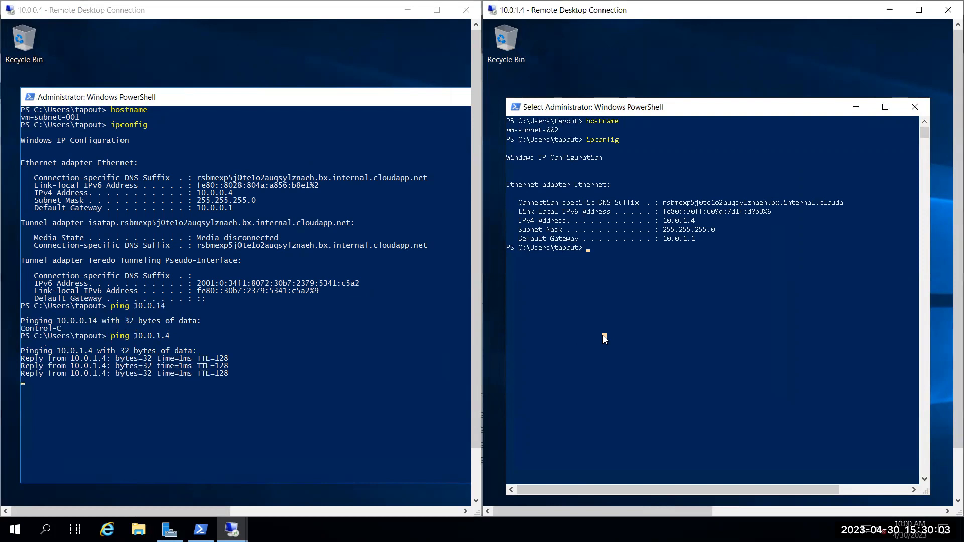
{"action": "type", "text": "ping "}
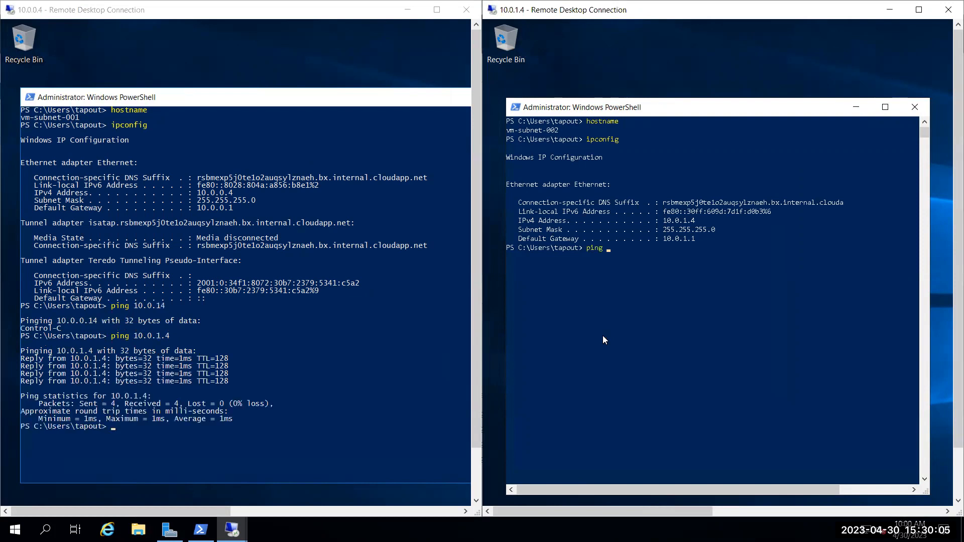
{"action": "type", "text": "10.0.0.4"}
{"action": "key", "text": "Return"}
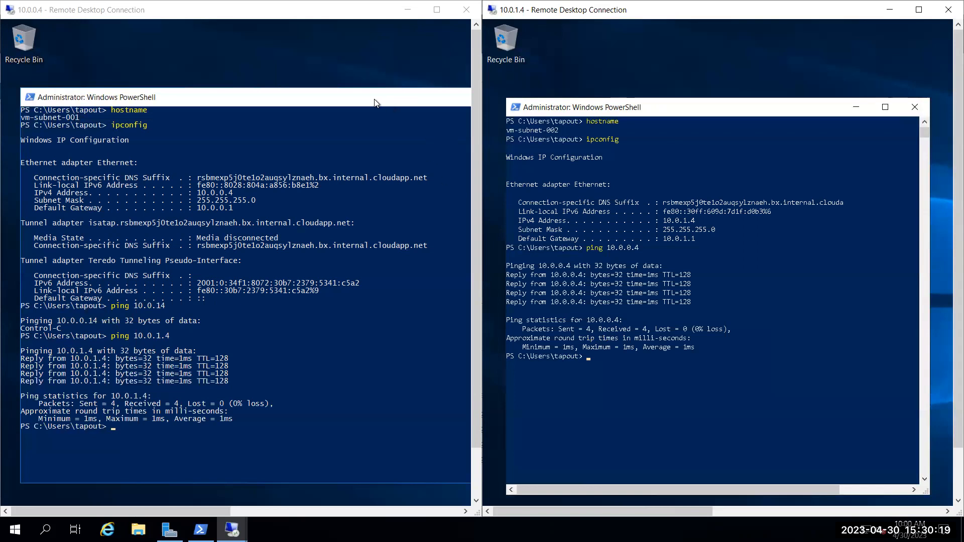
Move the PowerShell window on the 10.0.0.4 machine higher and run tracert 10.0.1.4 in it.
{"action": "left_click", "coordinate": [379, 73]}
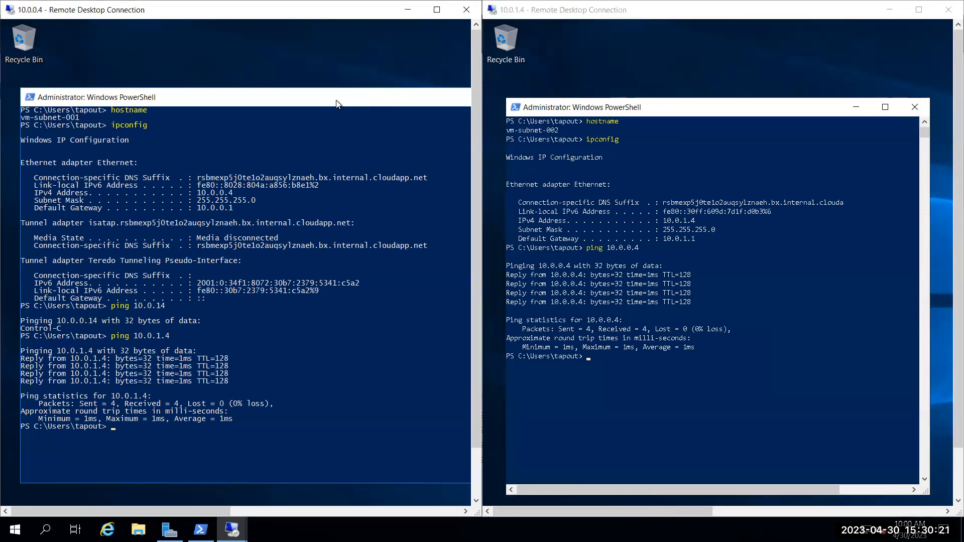
{"action": "left_click_drag", "start_coordinate": [342, 80], "coordinate": [355, 49]}
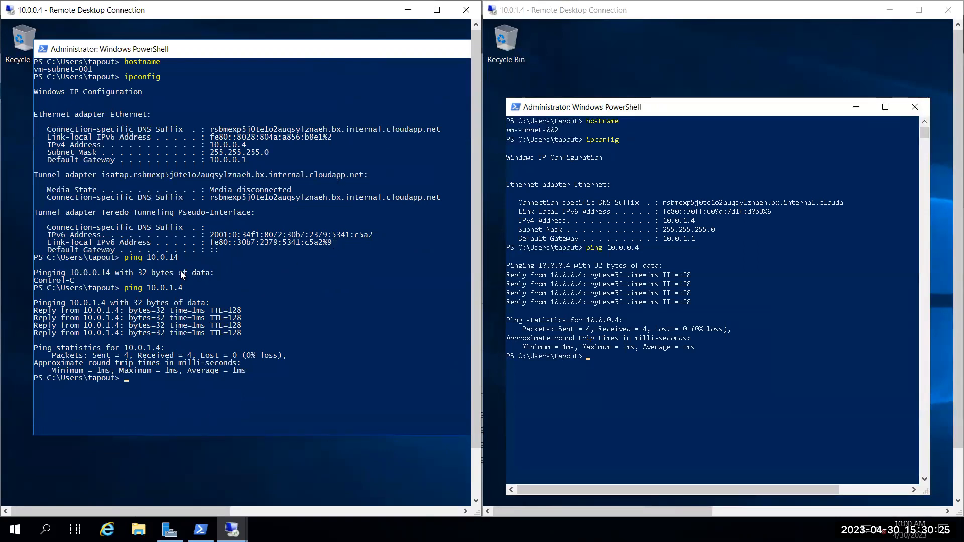
{"action": "left_click", "coordinate": [226, 417]}
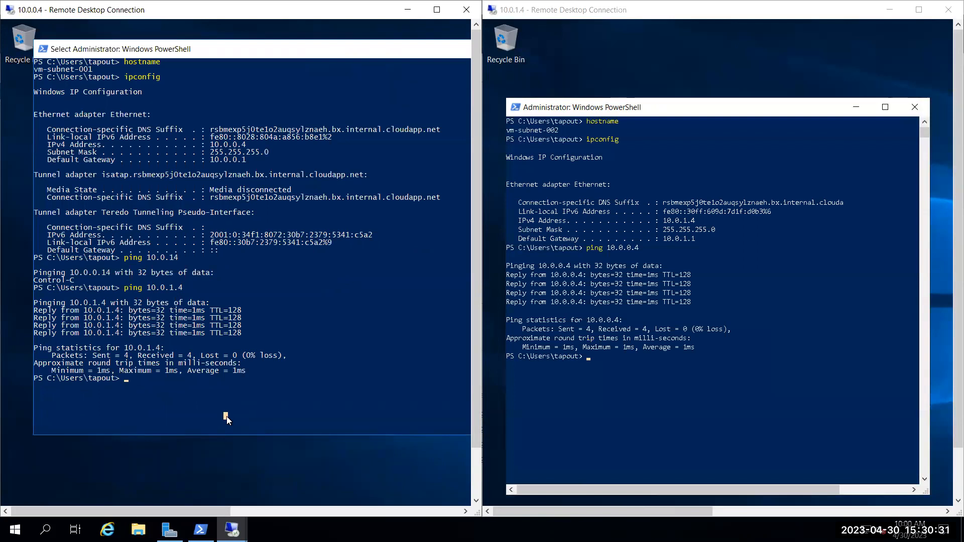
{"action": "type", "text": "tracert"}
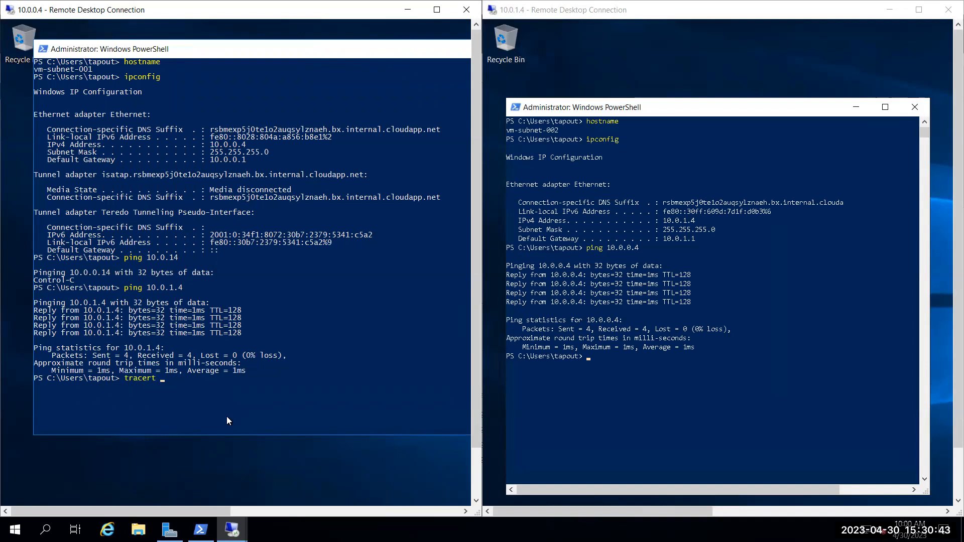
{"action": "type", "text": "10.0.1.4"}
{"action": "key", "text": "Return"}
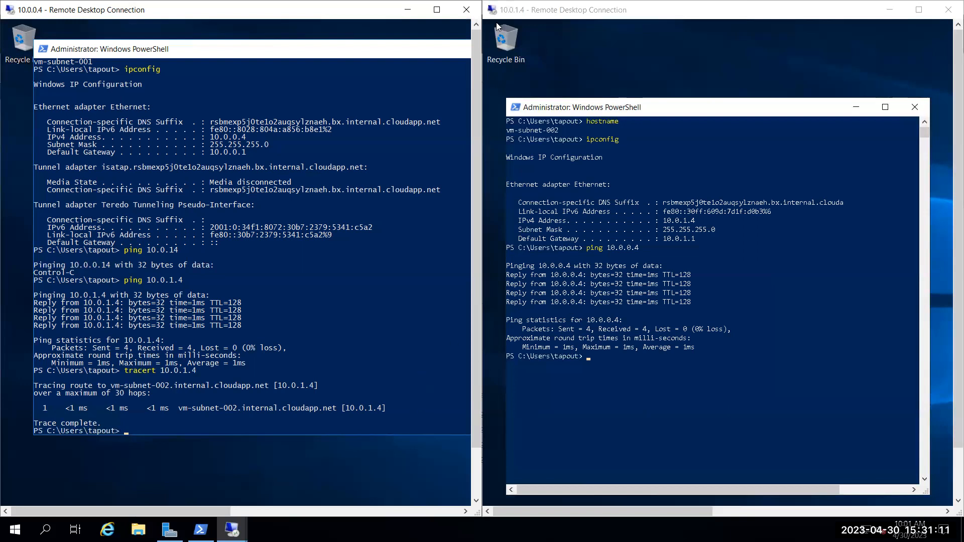
Switch to Paint to review the current and target state routing diagram, and return to the remote sessions.
{"action": "mouse_move", "coordinate": [510, 11]}
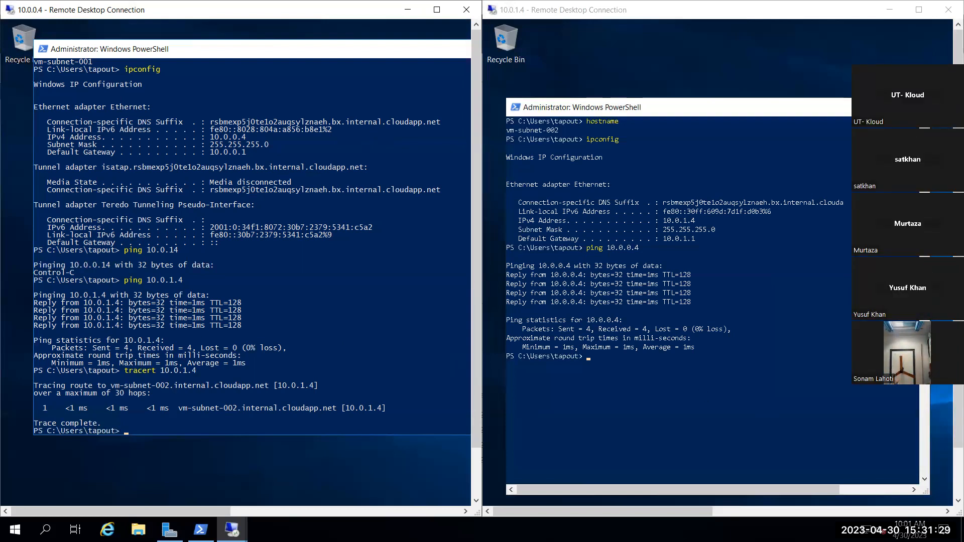
{"action": "left_click", "coordinate": [742, 82]}
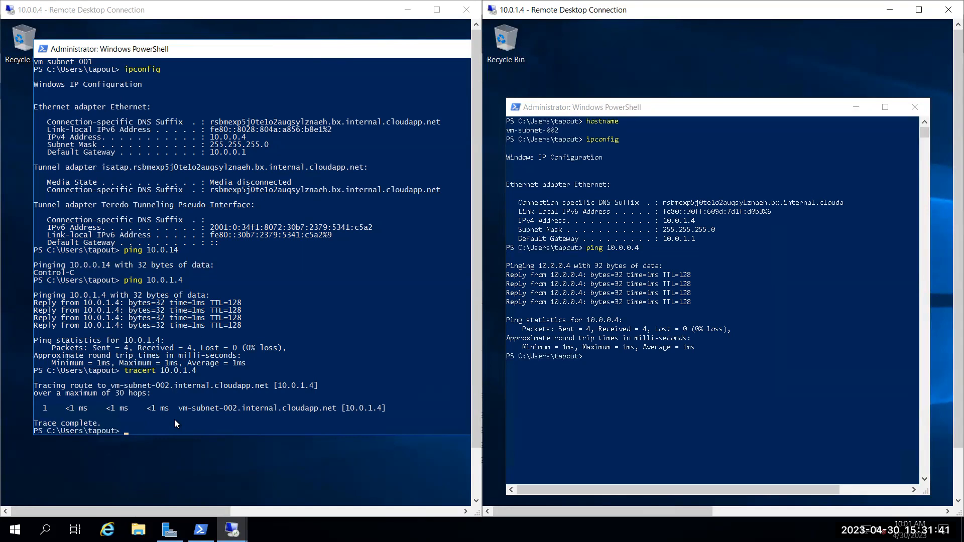
{"action": "left_click", "coordinate": [736, 530]}
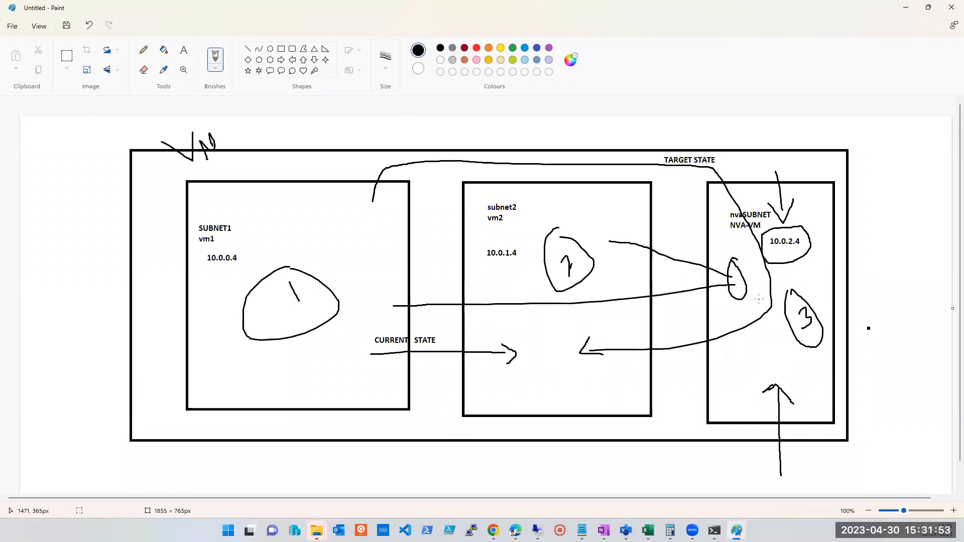
{"action": "left_click", "coordinate": [908, 9]}
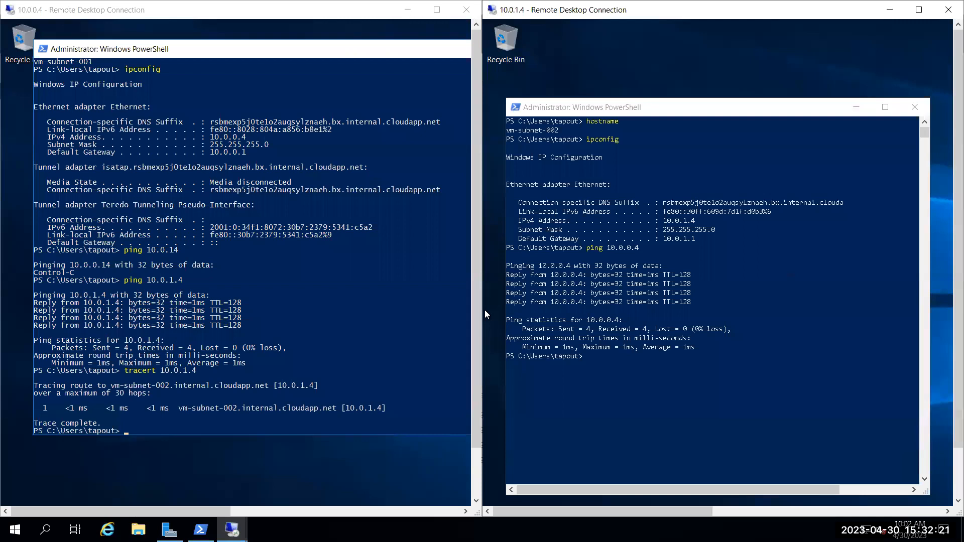
Minimize the 10.0.0.4 and 10.0.1.4 Remote Desktop windows and close Server Manager on NVA-VM.
{"action": "left_click", "coordinate": [408, 10]}
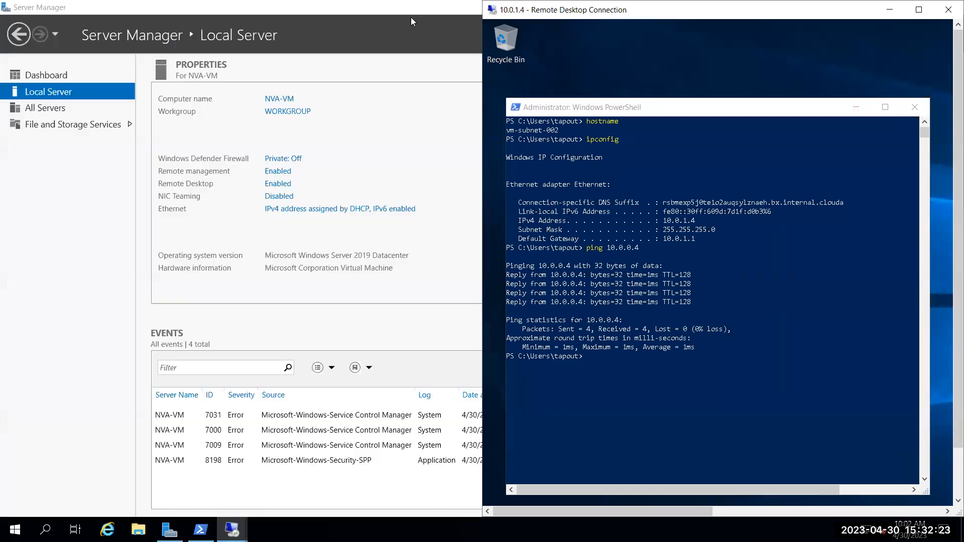
{"action": "left_click", "coordinate": [890, 10]}
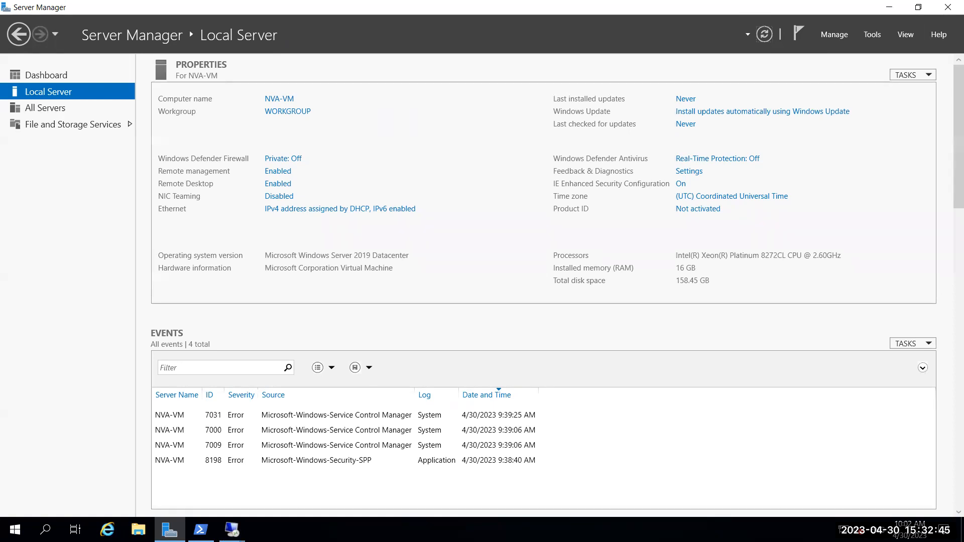
{"action": "left_click", "coordinate": [948, 8]}
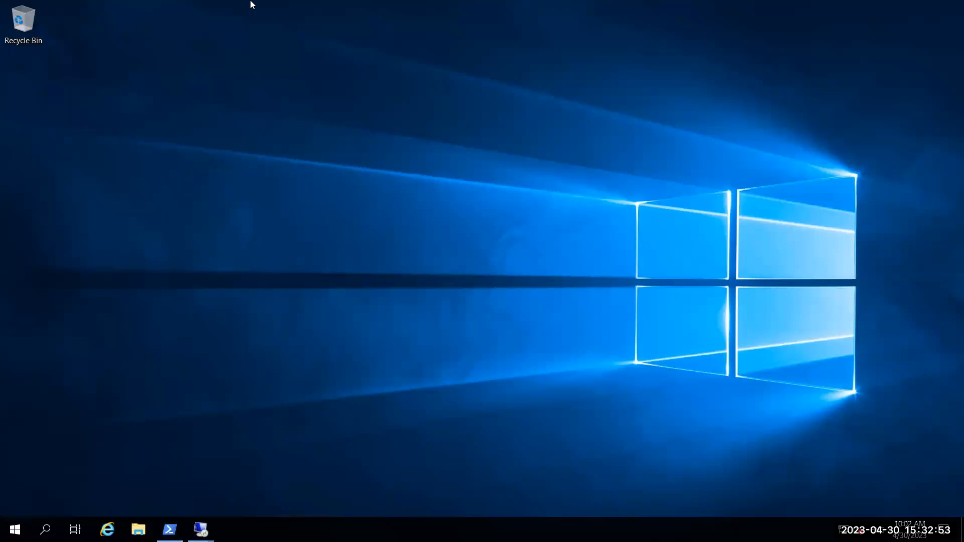
Leave the NVA-VM session briefly to view the network diagram in Paint, and go back to the NVA-VM desktop.
{"action": "mouse_move", "coordinate": [240, 3]}
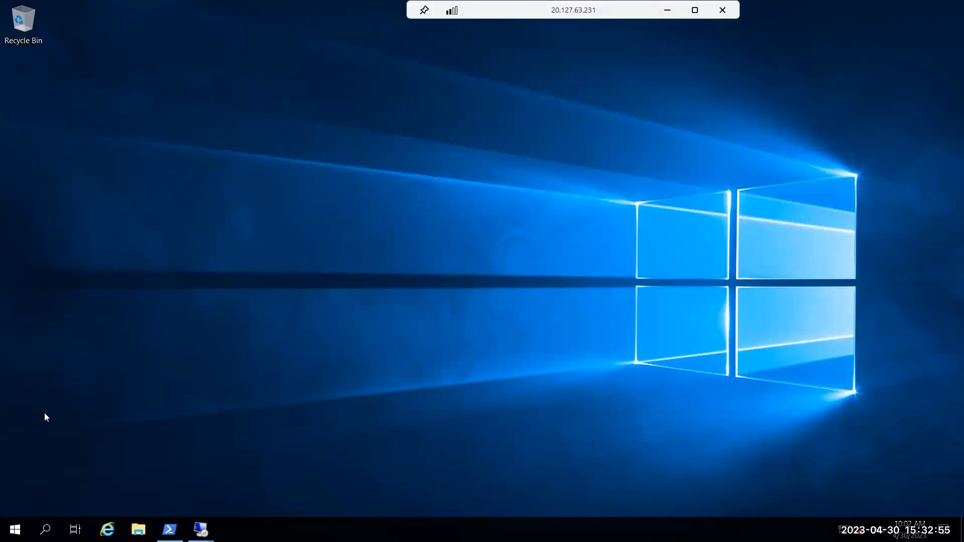
{"action": "left_click", "coordinate": [667, 10]}
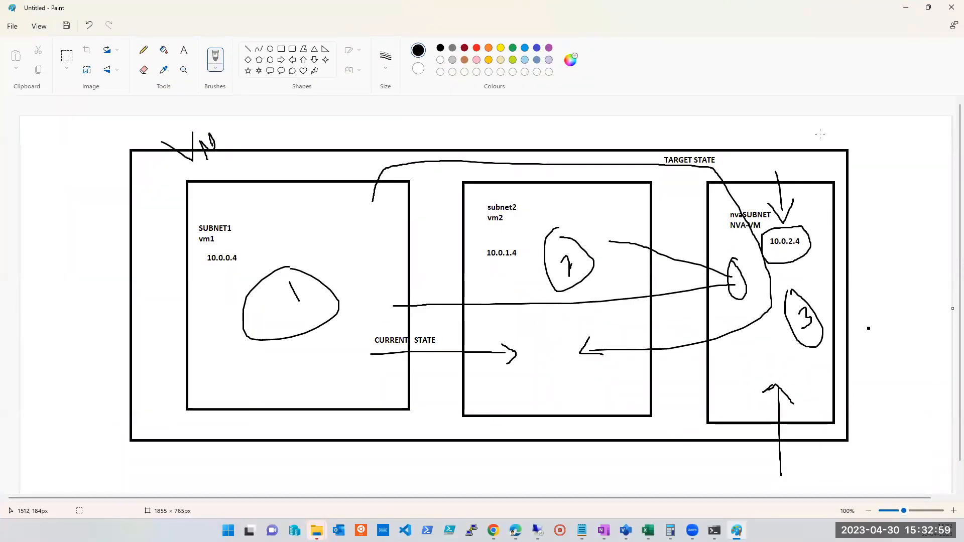
{"action": "left_click", "coordinate": [905, 14]}
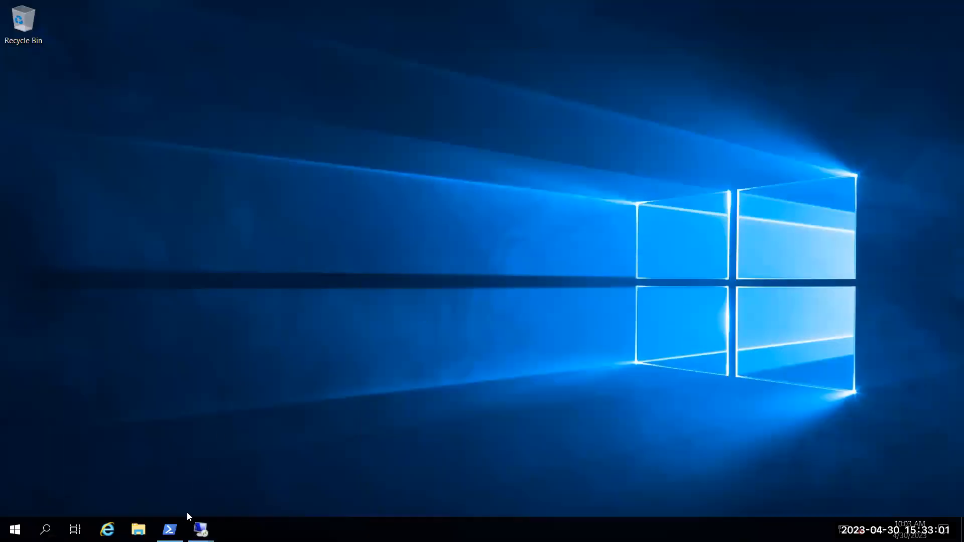
Start Registry Editor on NVA-VM by running regedit in PowerShell.
{"action": "left_click", "coordinate": [170, 529]}
{"action": "left_click", "coordinate": [216, 417]}
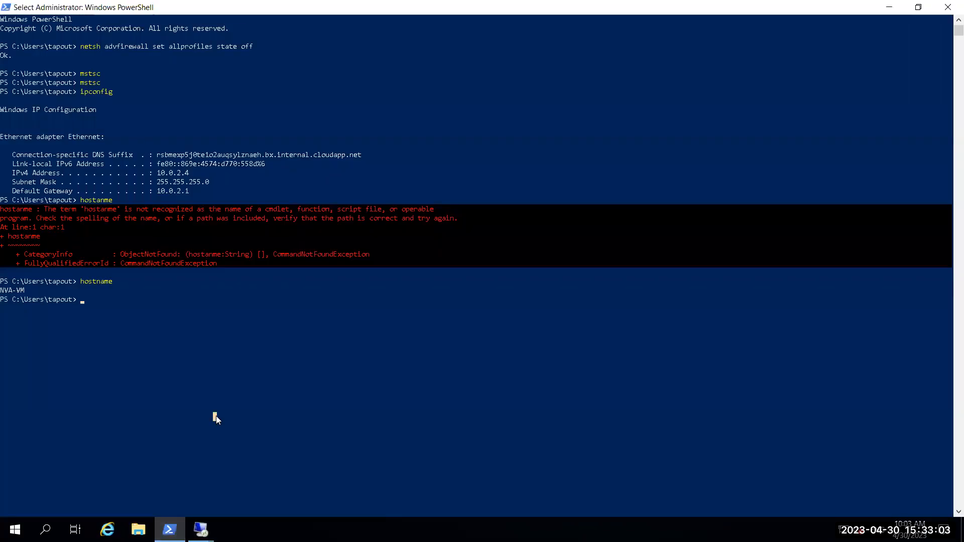
{"action": "type", "text": "regedit"}
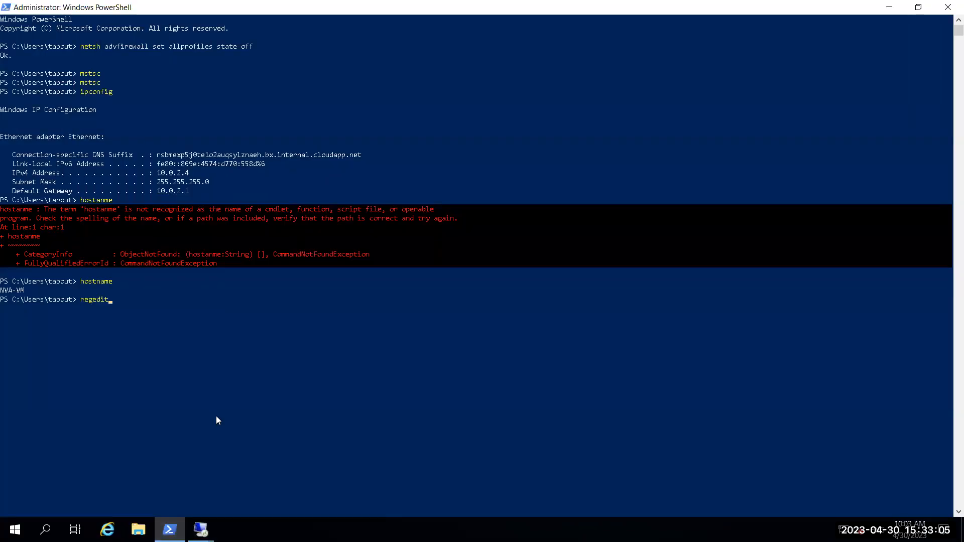
{"action": "key", "text": "Return"}
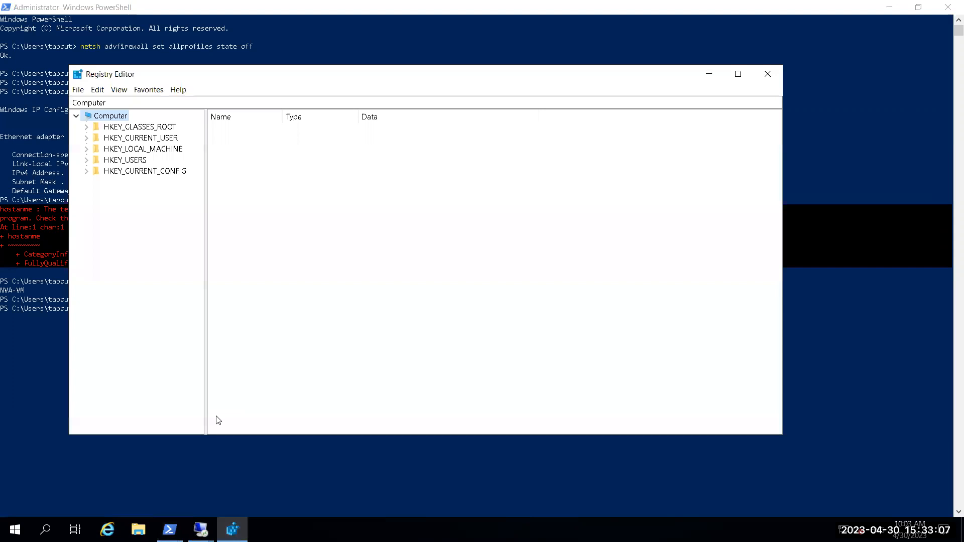
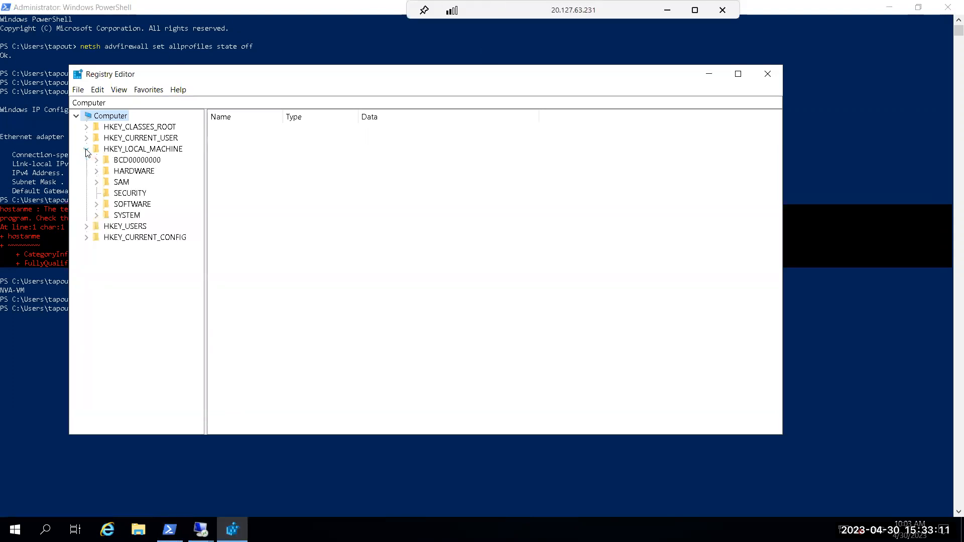
Browse to the Tcpip key under HKEY_LOCAL_MACHINE\SYSTEM\CurrentControlSet\Services in the registry.
{"action": "left_click", "coordinate": [97, 216]}
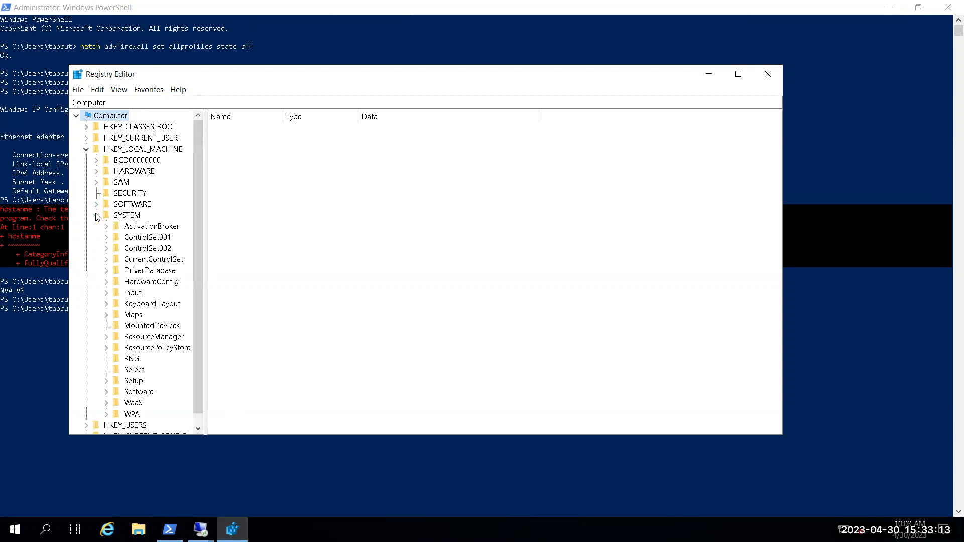
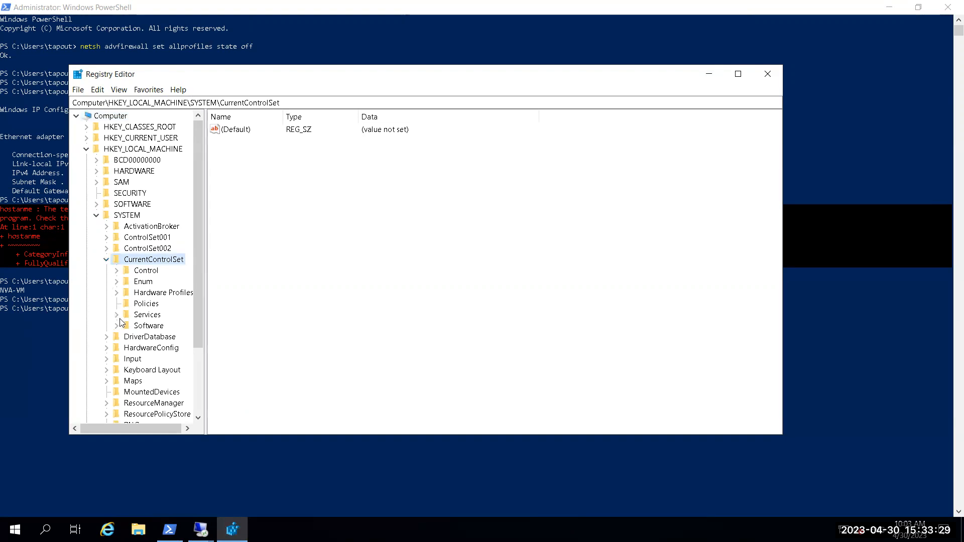
{"action": "left_click", "coordinate": [116, 318]}
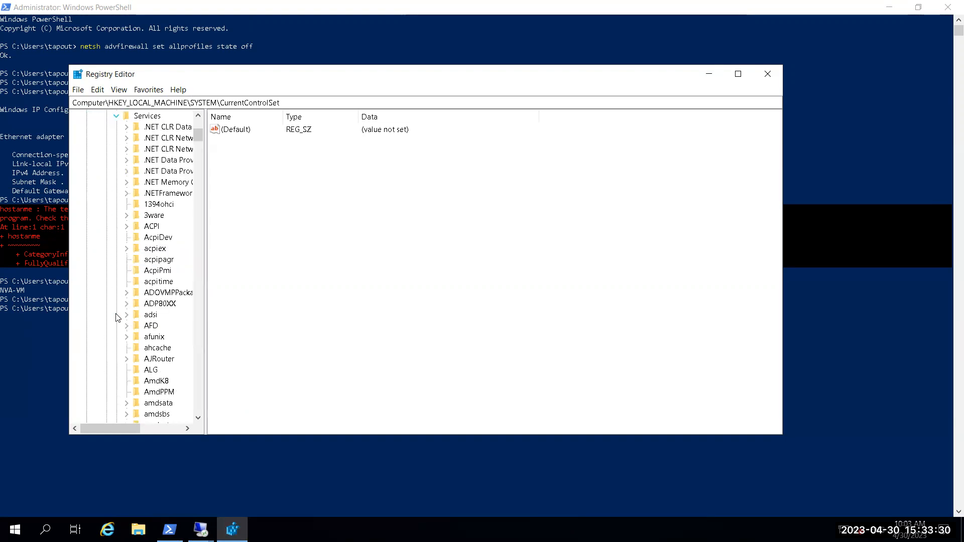
{"action": "left_click", "coordinate": [160, 259]}
{"action": "type", "text": "tcpip"}
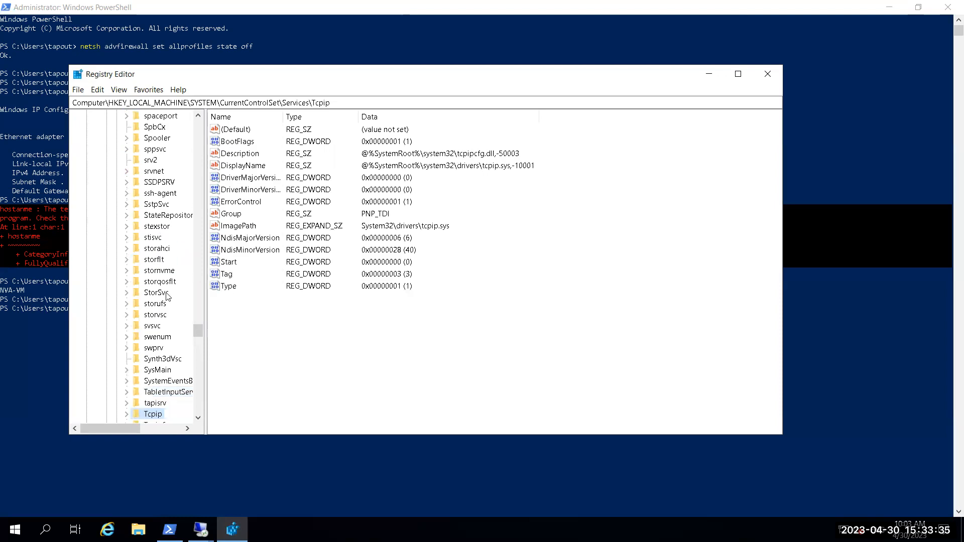
{"action": "scroll", "coordinate": [177, 357], "scroll_direction": "down", "scroll_amount": 2}
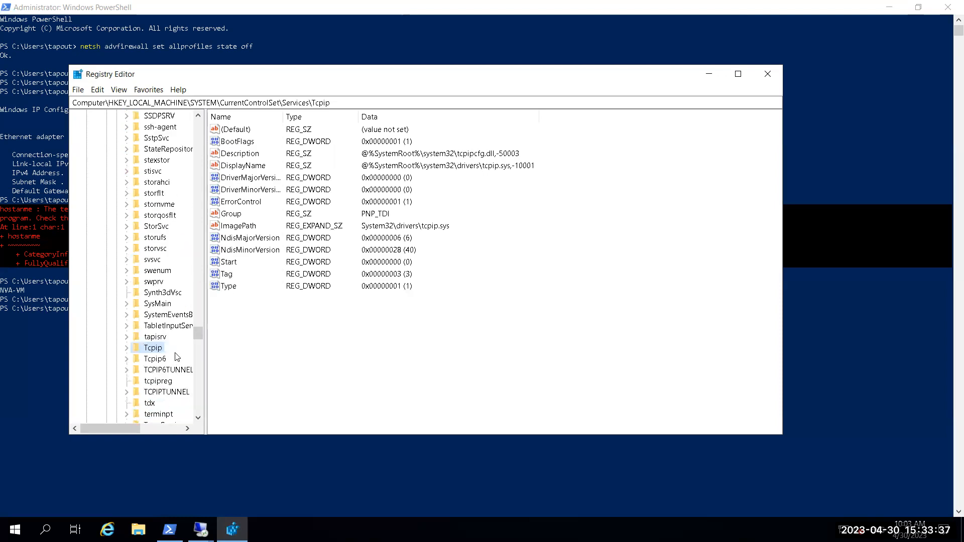
{"action": "scroll", "coordinate": [156, 384], "scroll_direction": "down", "scroll_amount": 1}
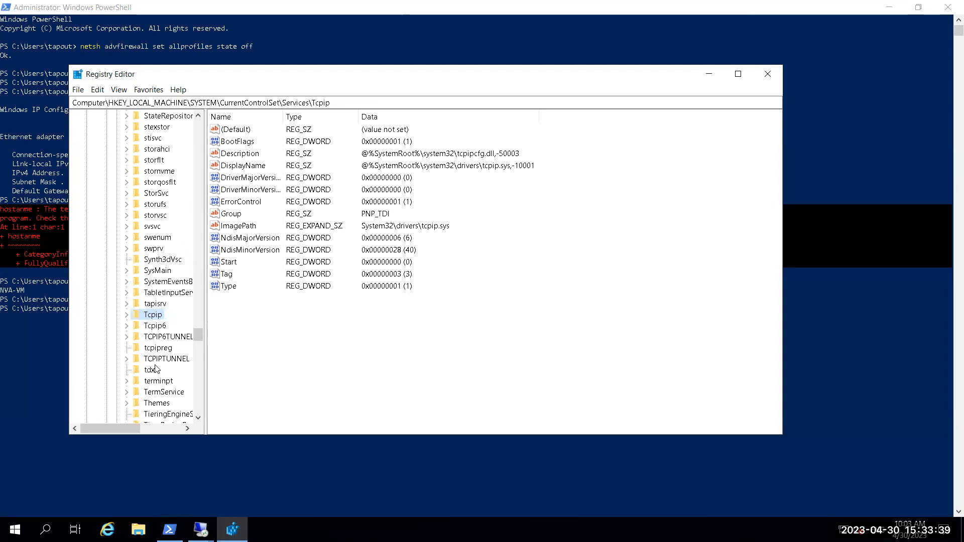
Set the IPEnableRouter value in the Tcpip\Parameters key to 1.
{"action": "left_click", "coordinate": [127, 316]}
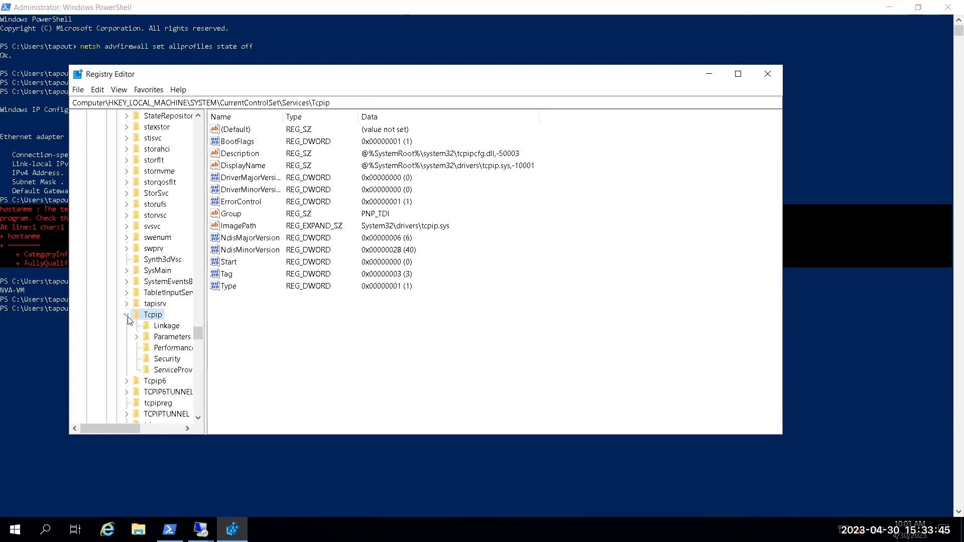
{"action": "left_click", "coordinate": [172, 350]}
{"action": "left_click", "coordinate": [167, 336]}
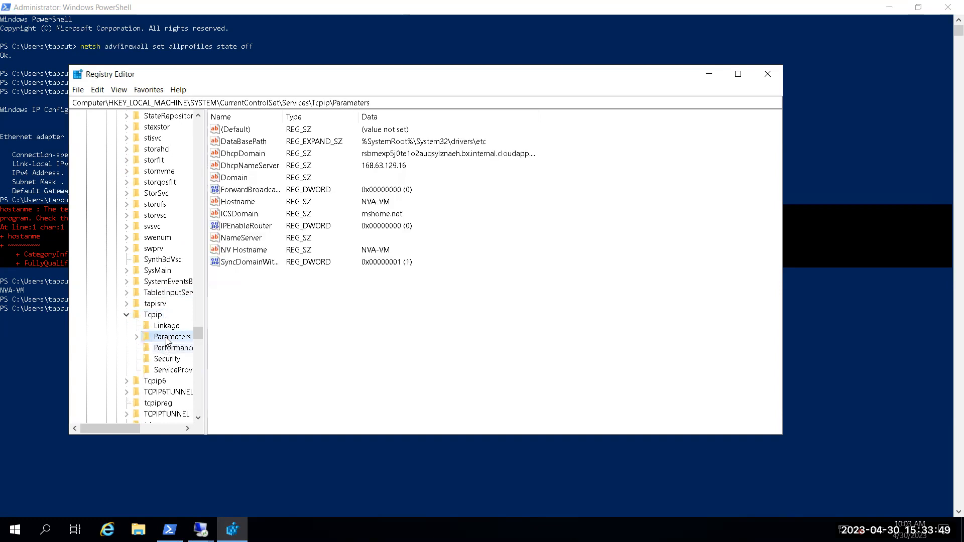
{"action": "double_click", "coordinate": [242, 227]}
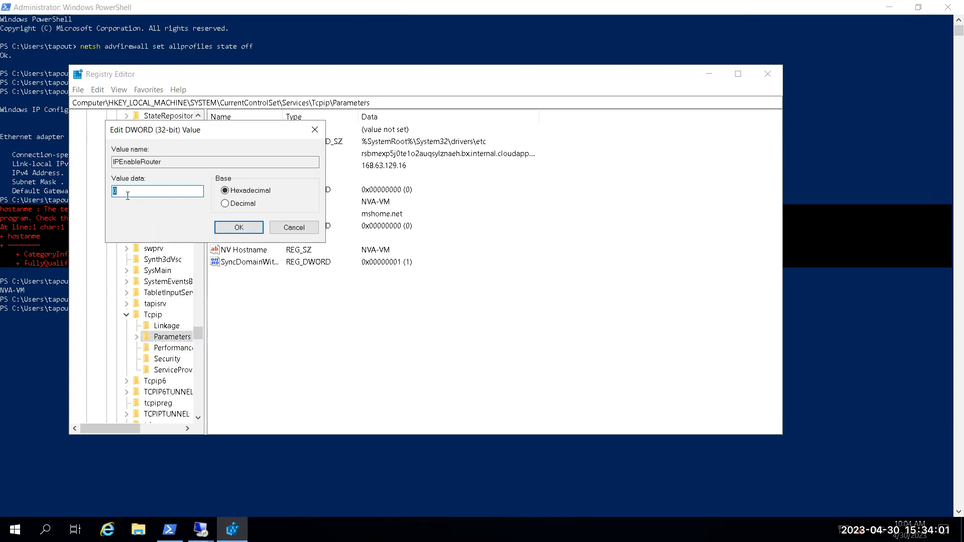
{"action": "left_click", "coordinate": [238, 227]}
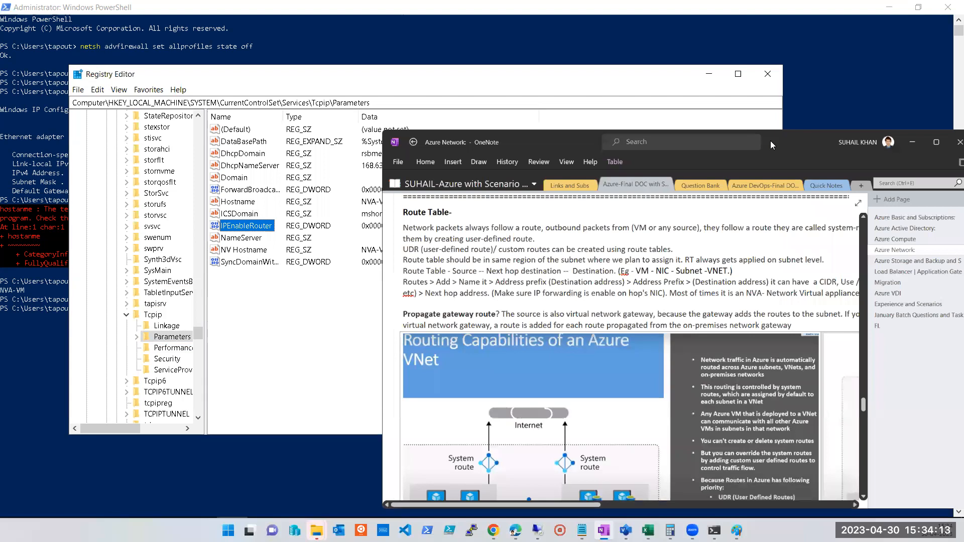
Switch to the Azure Network page in OneNote and append "(NVA)" to the heading "On windows machine working as router".
{"action": "double_click", "coordinate": [770, 141]}
{"action": "scroll", "coordinate": [478, 267], "scroll_direction": "down", "scroll_amount": 10}
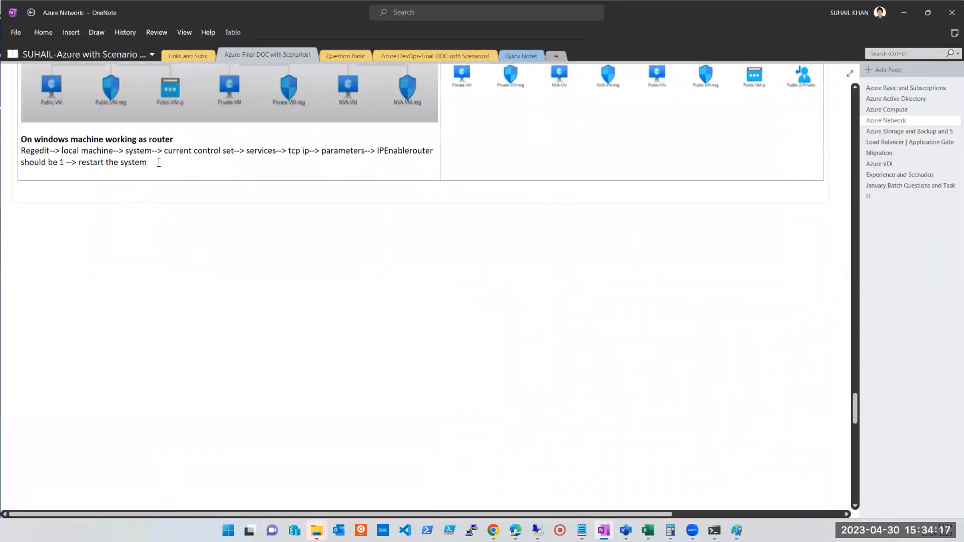
{"action": "left_click_drag", "start_coordinate": [148, 163], "coordinate": [23, 139]}
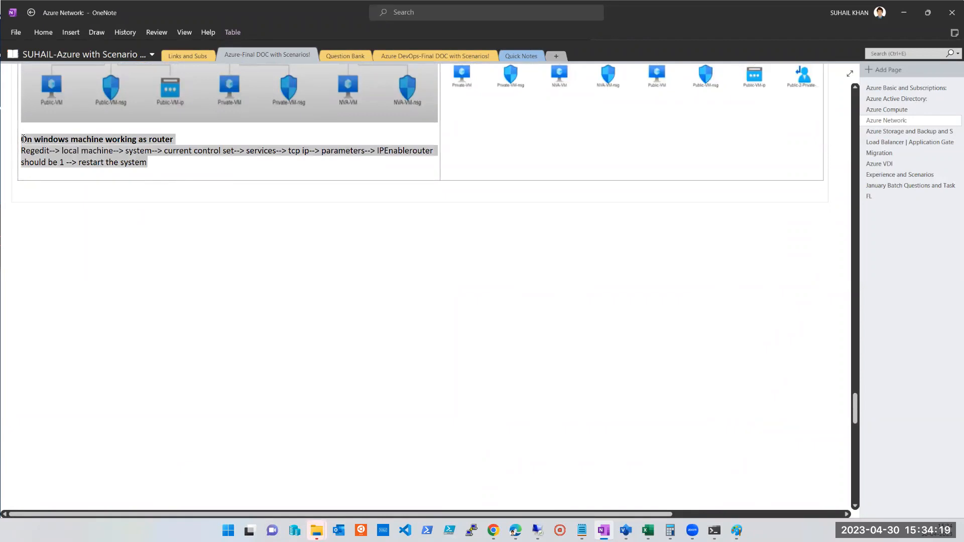
{"action": "left_click", "coordinate": [170, 164]}
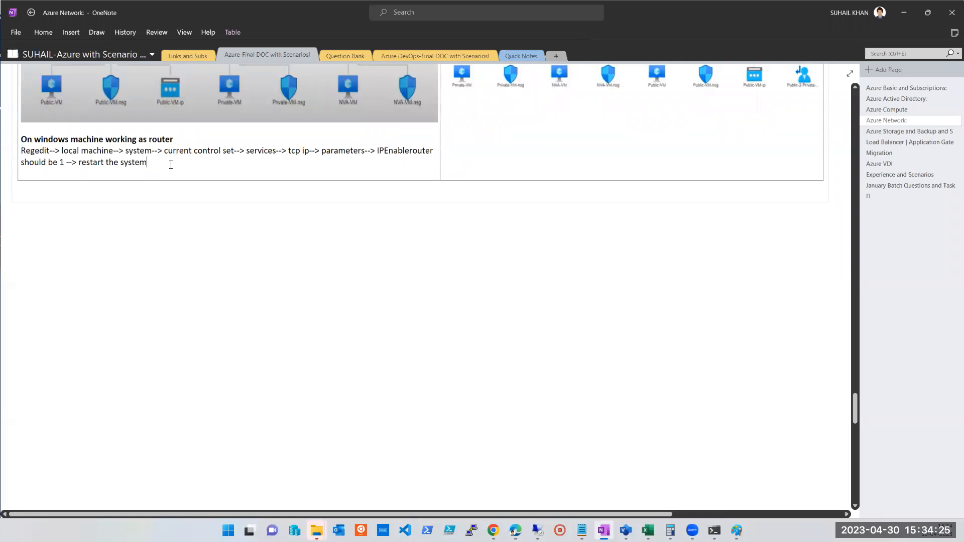
{"action": "left_click", "coordinate": [74, 140]}
{"action": "key", "text": "End"}
{"action": "type", "text": "()"}
{"action": "type", "text": "NVA"}
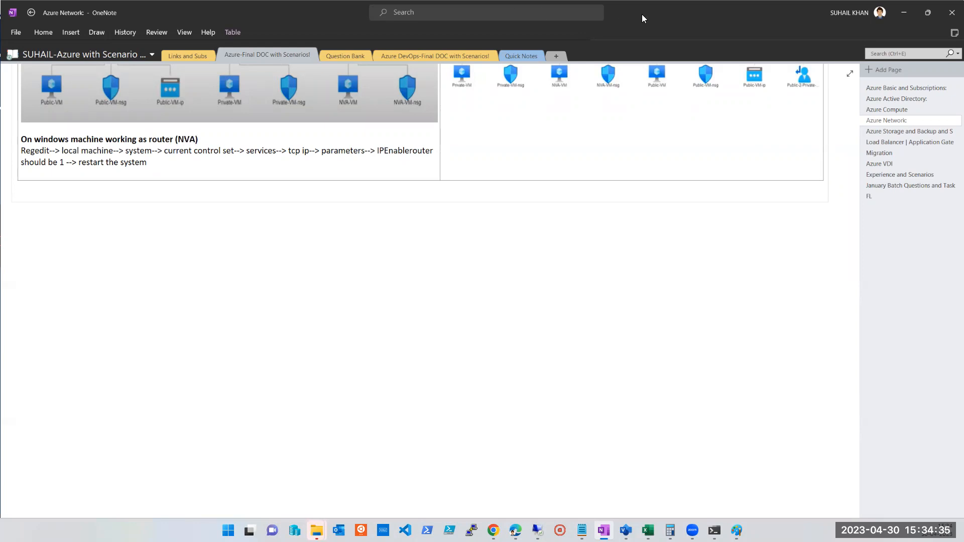
Return to the NVA-VM session and reboot the machine by running RESTART-COMPUTER in PowerShell.
{"action": "key", "text": "alt+Tab"}
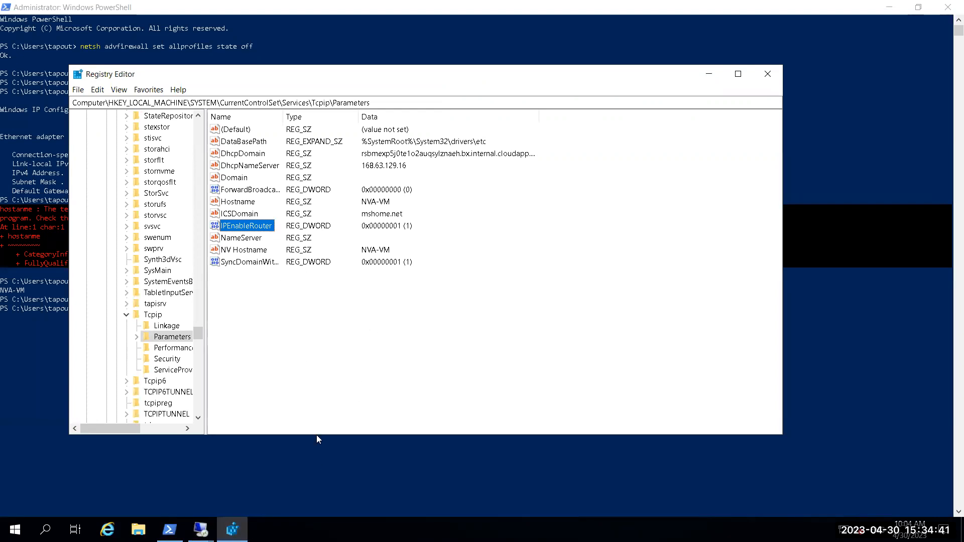
{"action": "left_click", "coordinate": [315, 460]}
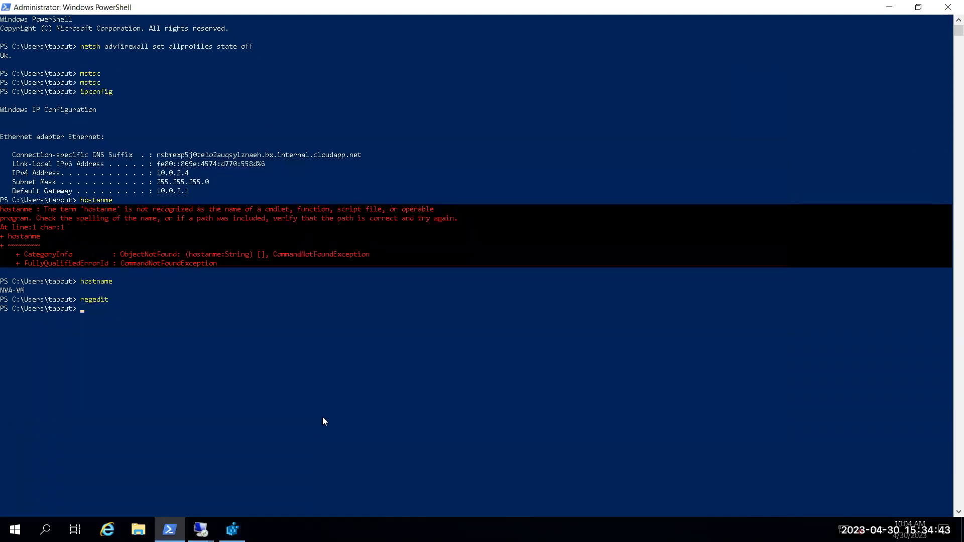
{"action": "type", "text": "RESTART-COMPUTER"}
{"action": "key", "text": "Return"}
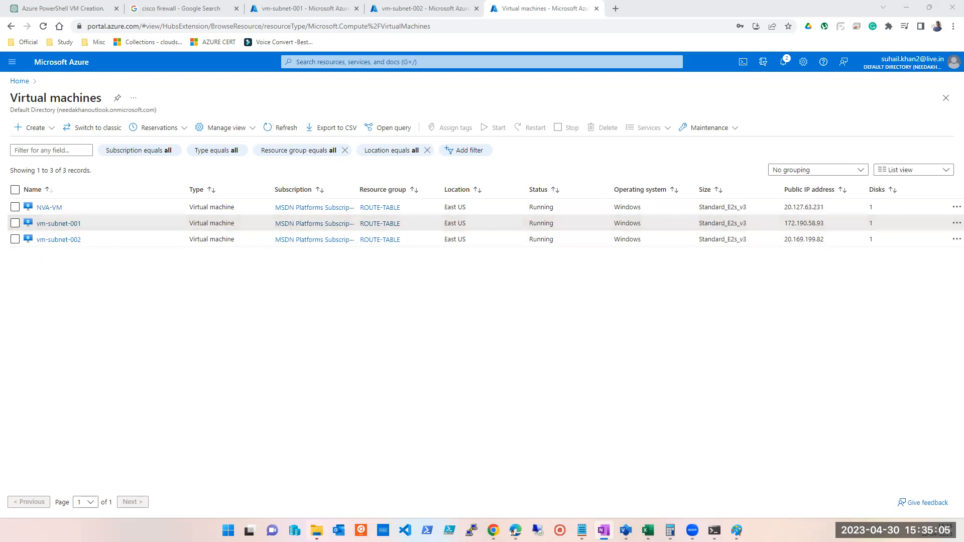
Switch to the Azure portal and check the public IP addresses of vm-subnet-001 and vm-subnet-002.
{"action": "key", "text": "alt+Tab"}
{"action": "double_click", "coordinate": [799, 223]}
{"action": "double_click", "coordinate": [800, 240]}
{"action": "double_click", "coordinate": [799, 224]}
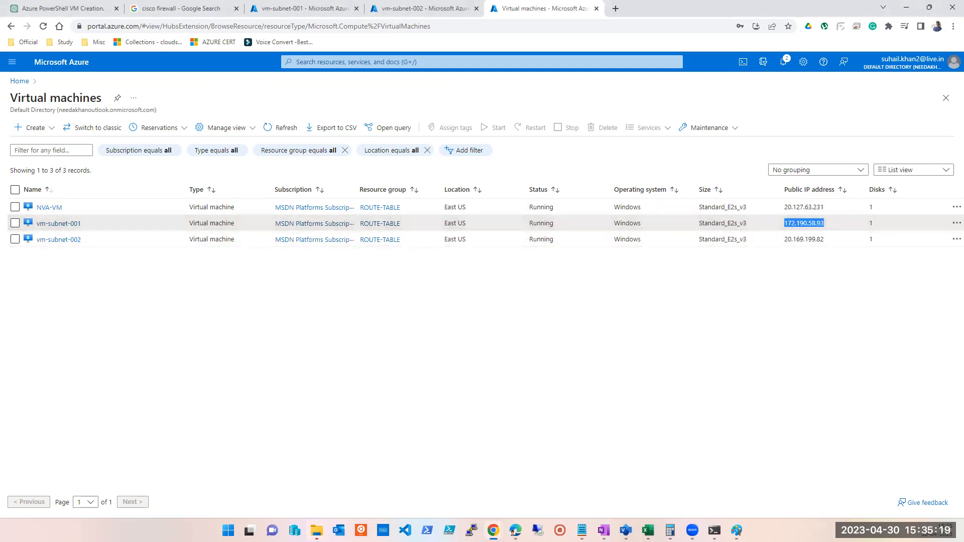
{"action": "key", "text": "alt+Tab"}
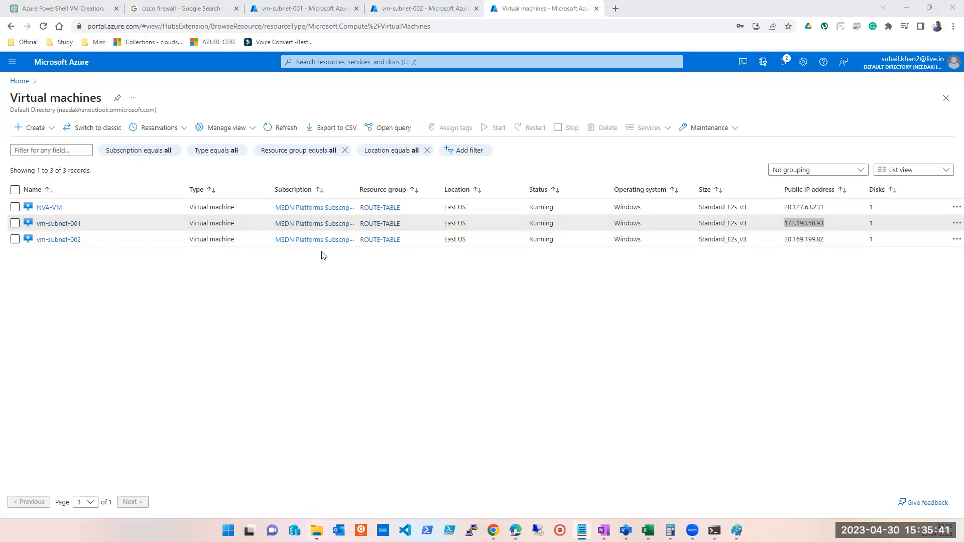
Open the ROUTE-TABLE resource group in the Azure portal and look through its resources.
{"action": "left_click", "coordinate": [396, 62]}
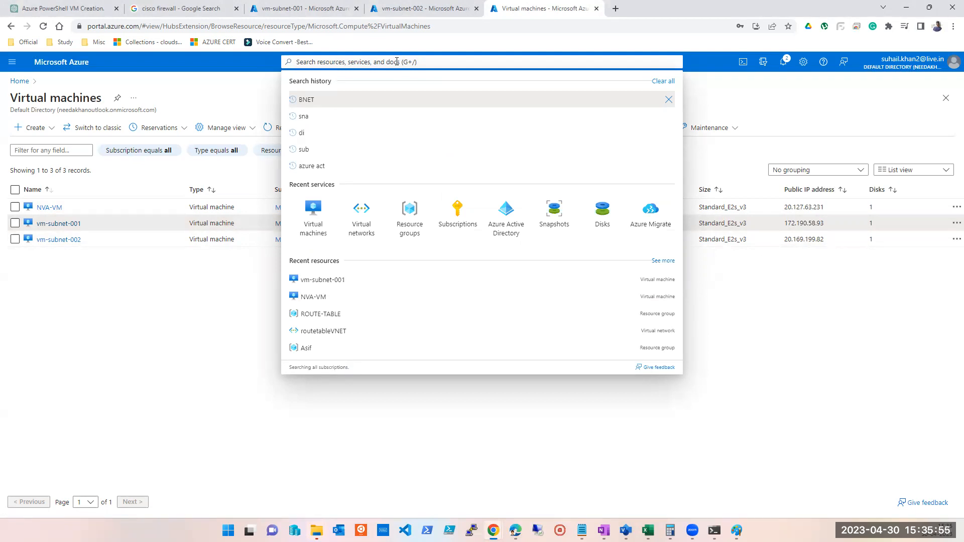
{"action": "left_click", "coordinate": [158, 385]}
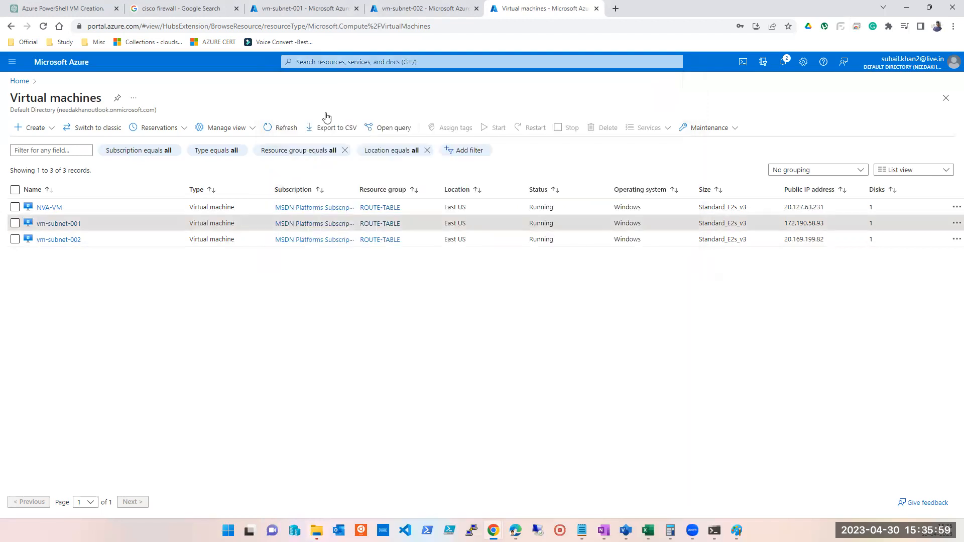
{"action": "left_click", "coordinate": [393, 60]}
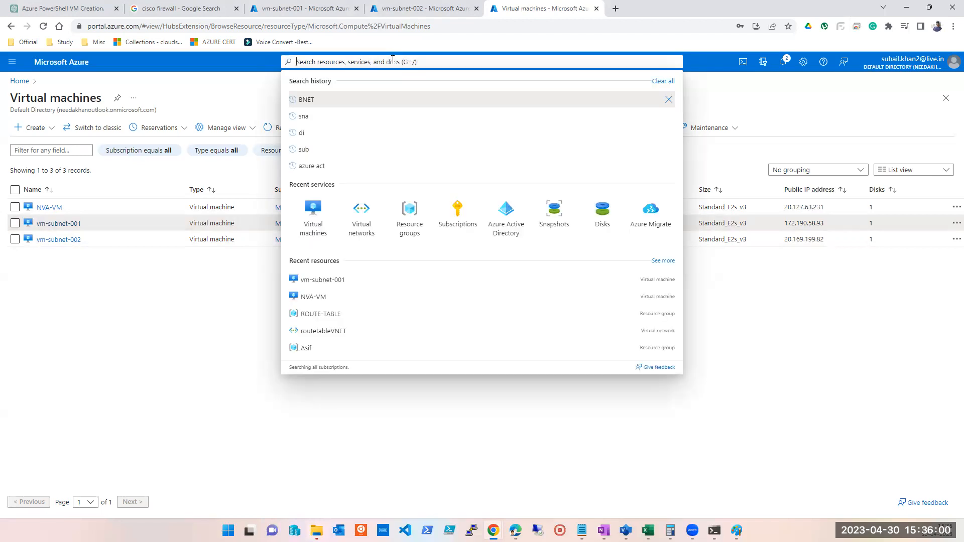
{"action": "left_click", "coordinate": [319, 314]}
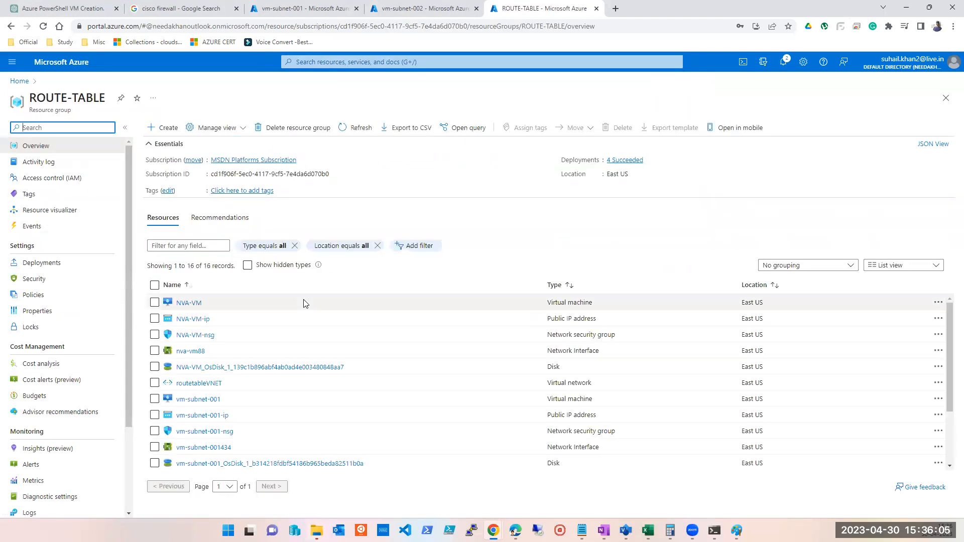
{"action": "scroll", "coordinate": [252, 376], "scroll_direction": "down", "scroll_amount": 1}
{"action": "scroll", "coordinate": [252, 374], "scroll_direction": "down", "scroll_amount": 1}
{"action": "scroll", "coordinate": [266, 332], "scroll_direction": "up", "scroll_amount": 2}
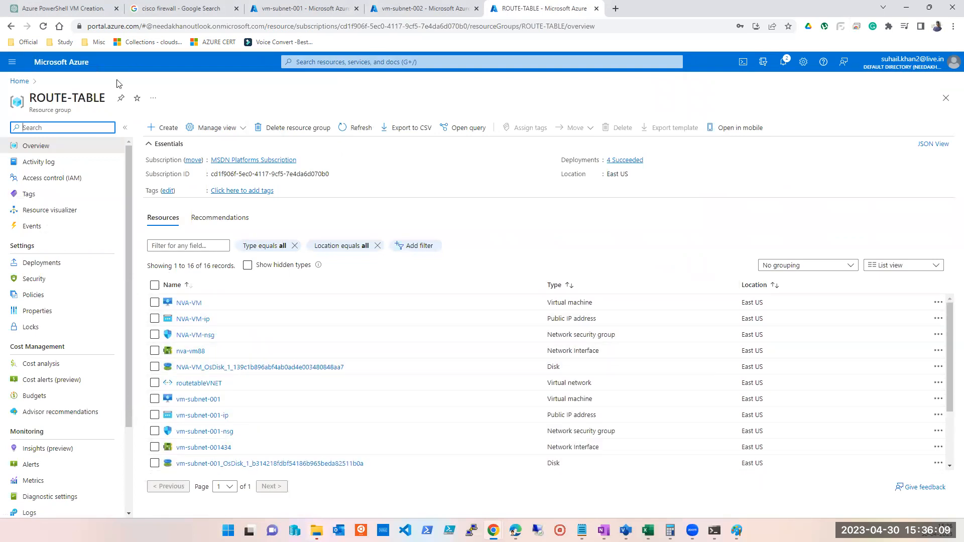
Search the portal for ROUTE, open the Route tables service and start creating a route table.
{"action": "left_click", "coordinate": [345, 61]}
{"action": "type", "text": "ROUTE"}
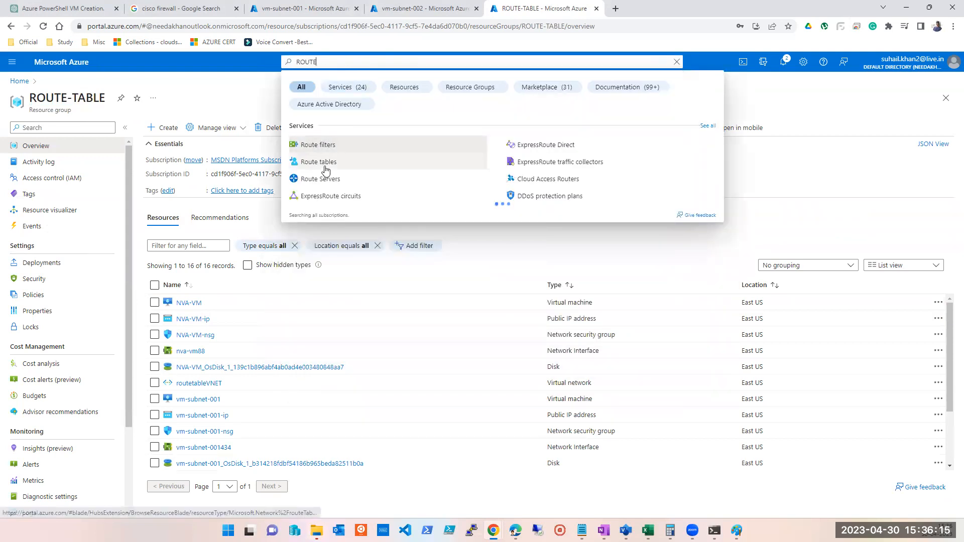
{"action": "left_click", "coordinate": [324, 162]}
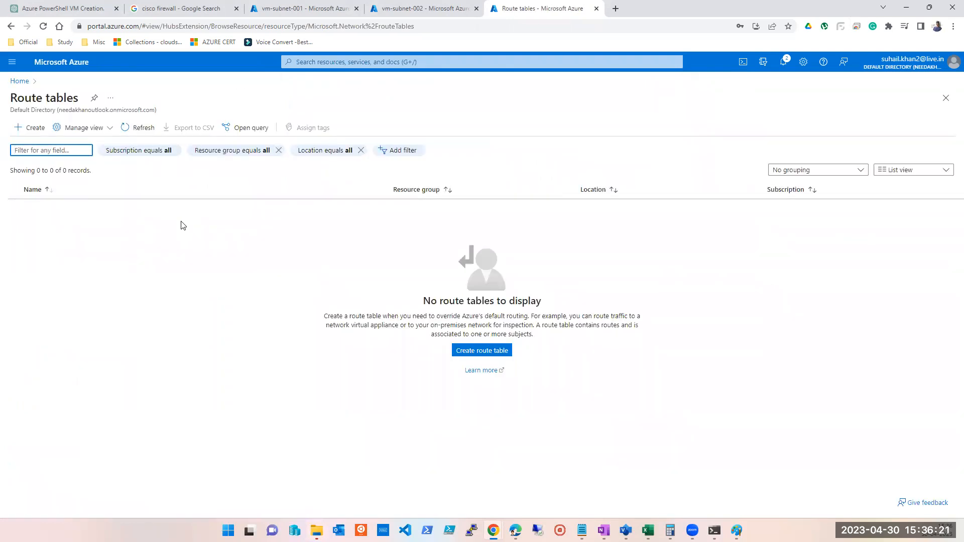
{"action": "left_click", "coordinate": [485, 355]}
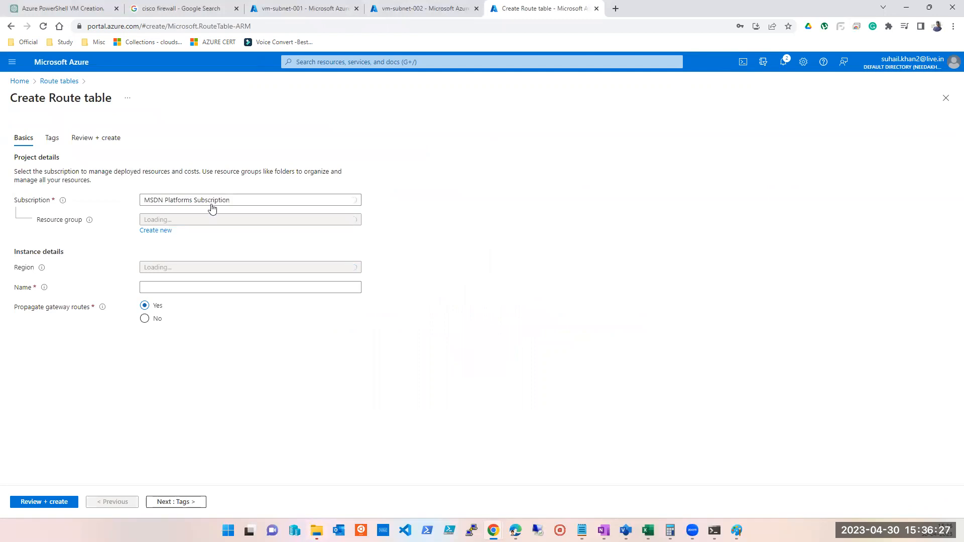
Assign the new route table to the ROUTE-TABLE resource group and keep its region as East US.
{"action": "left_click", "coordinate": [247, 221]}
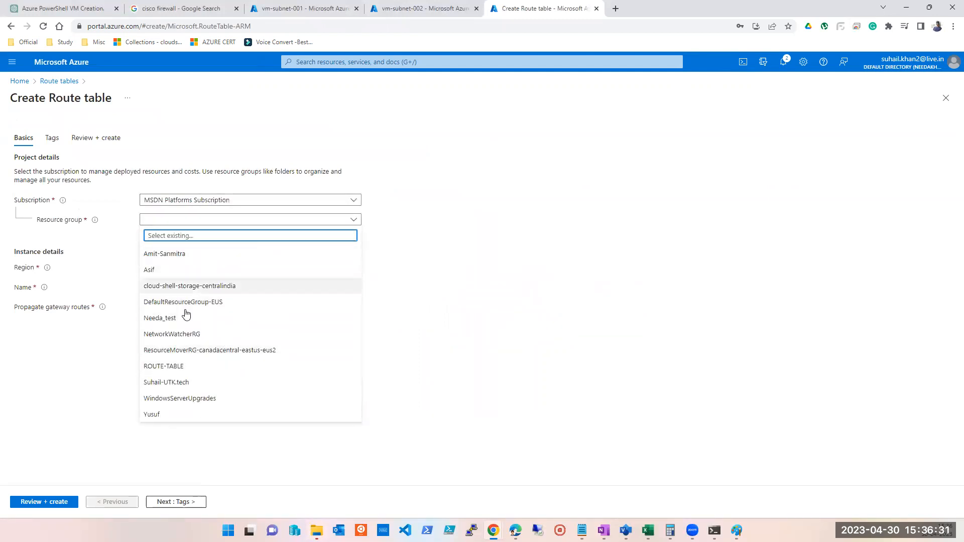
{"action": "left_click", "coordinate": [185, 367]}
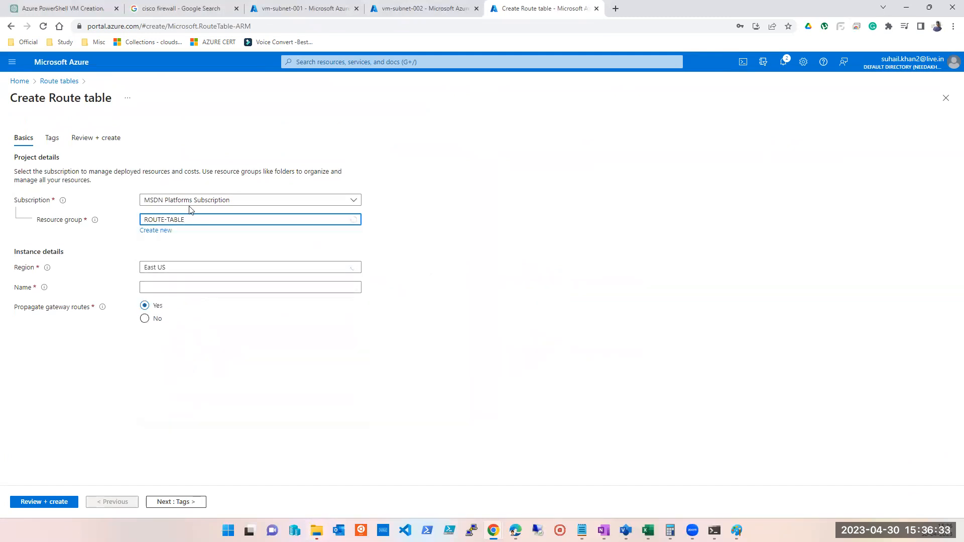
{"action": "left_click", "coordinate": [200, 268]}
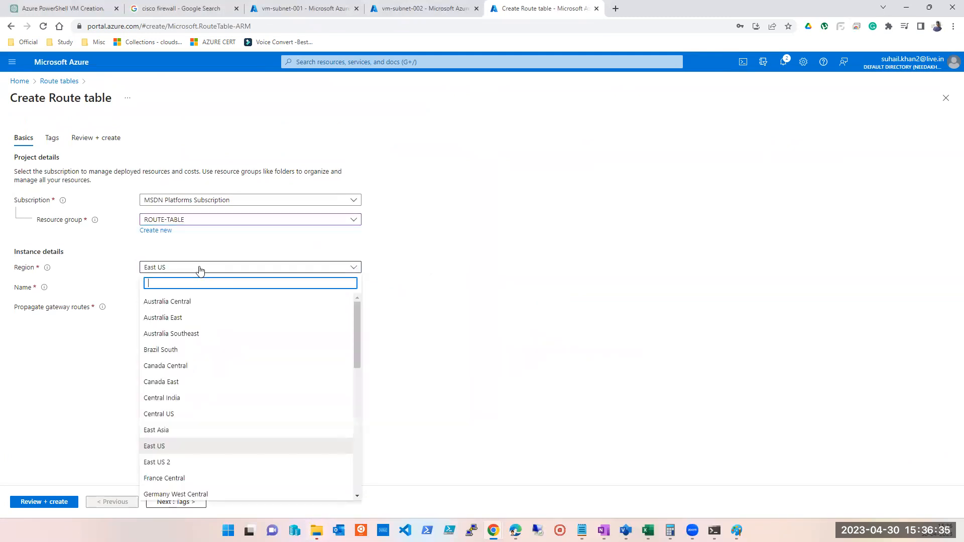
{"action": "left_click", "coordinate": [200, 270]}
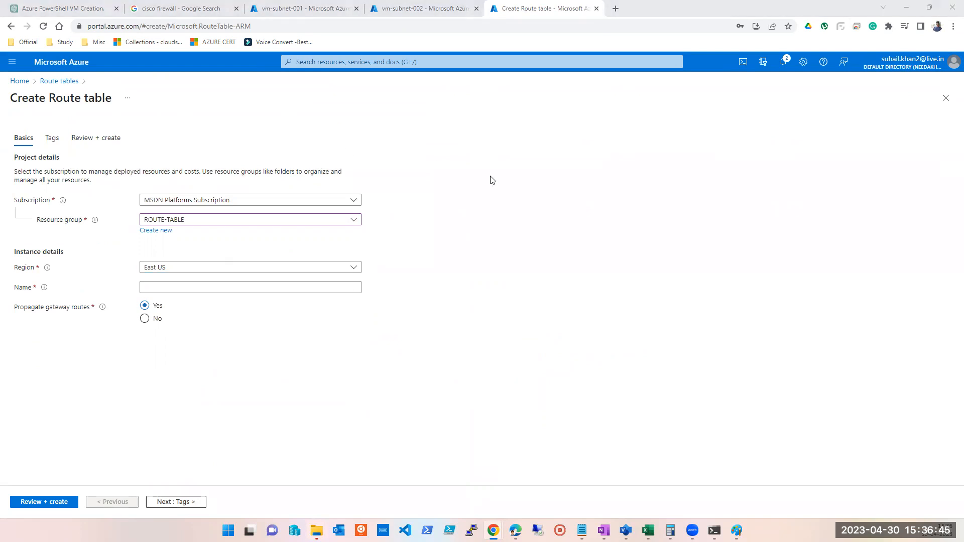
Name the route table ut-klou-route-table and review the Propagate gateway routes option.
{"action": "left_click", "coordinate": [197, 288]}
{"action": "left_click", "coordinate": [197, 288]}
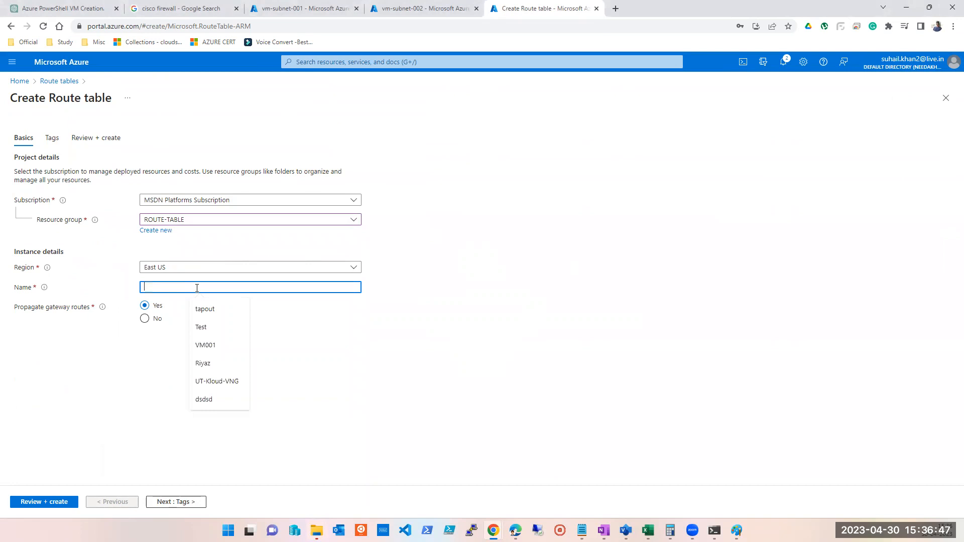
{"action": "type", "text": "utk-"}
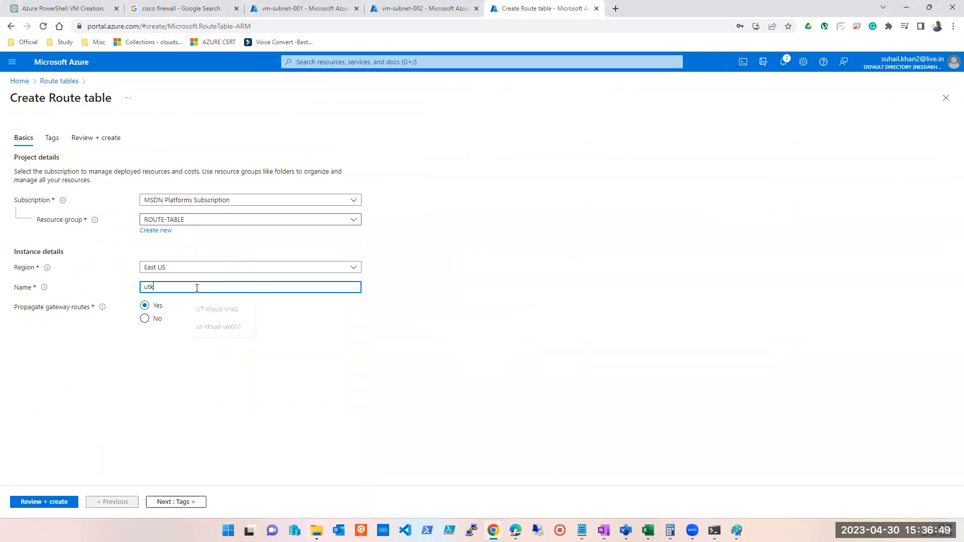
{"action": "key", "text": "BackSpace"}
{"action": "key", "text": "BackSpace"}
{"action": "type", "text": "-klou-route-tab"}
{"action": "key", "text": "ctrl+a"}
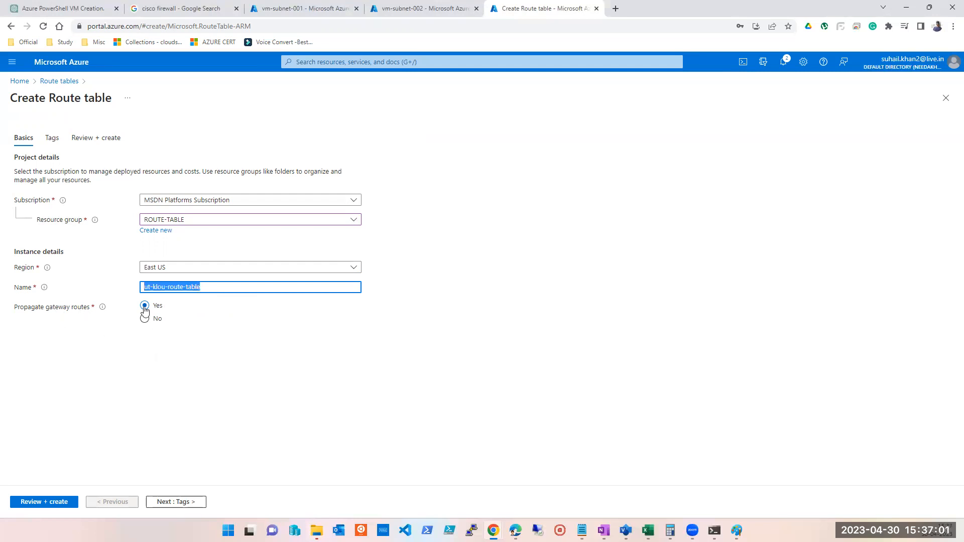
{"action": "mouse_move", "coordinate": [103, 310]}
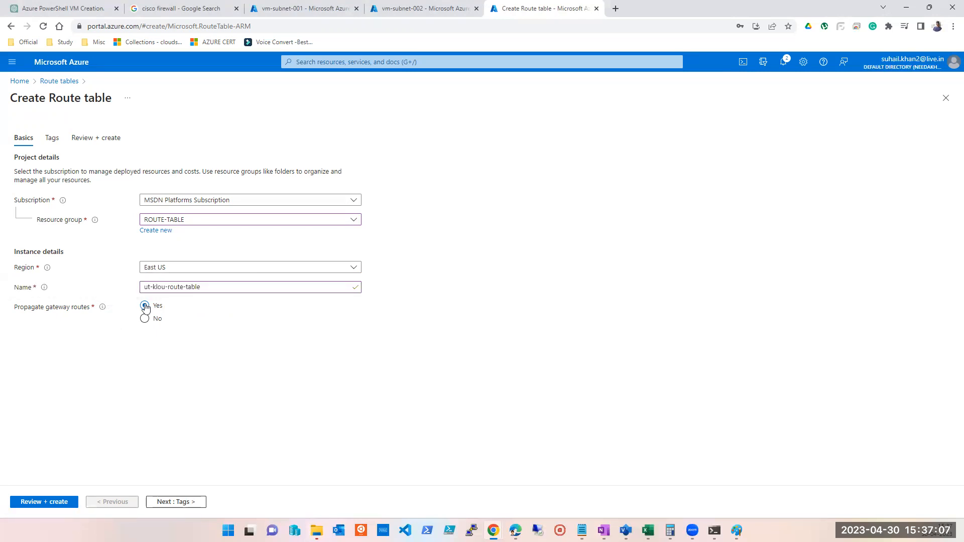
Validate the route table configuration and create the route table.
{"action": "left_click", "coordinate": [57, 502]}
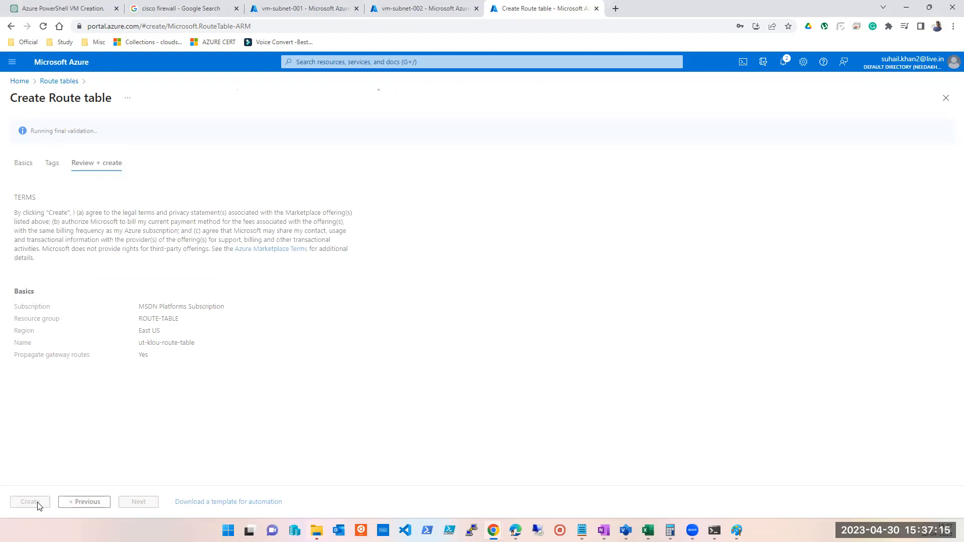
{"action": "left_click", "coordinate": [39, 504]}
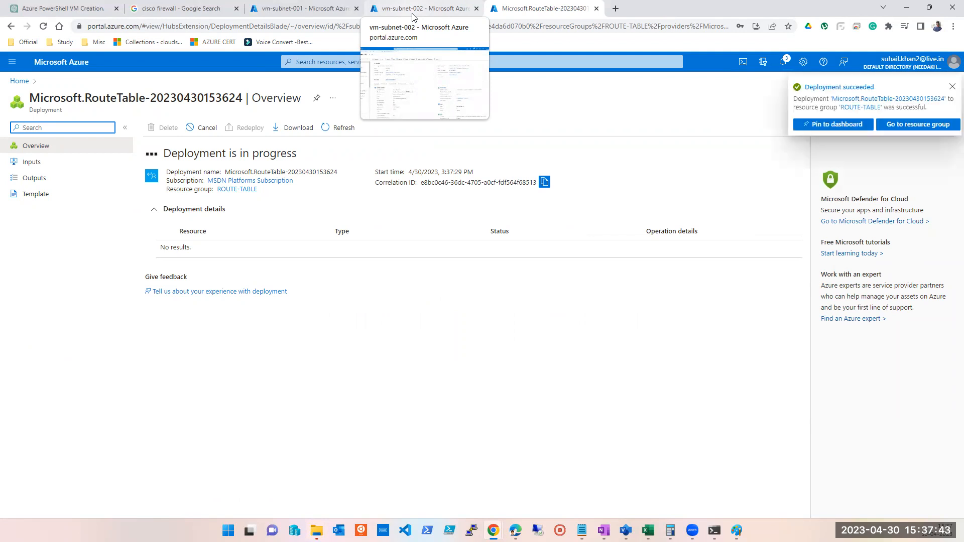
Open the Virtual machines list, copy NVA-VM's public IP address and start a Remote Desktop connection to it.
{"action": "left_click", "coordinate": [414, 16]}
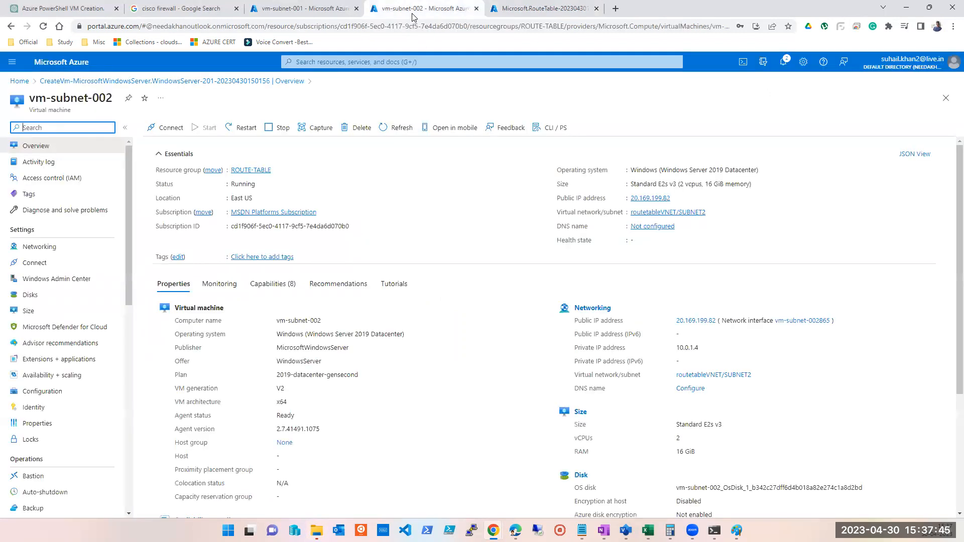
{"action": "left_click", "coordinate": [309, 13]}
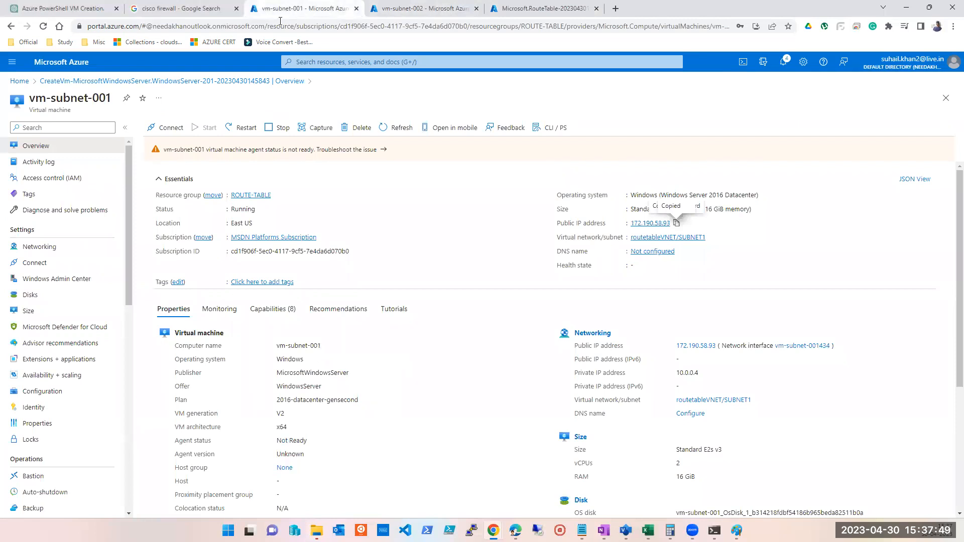
{"action": "left_click", "coordinate": [392, 62]}
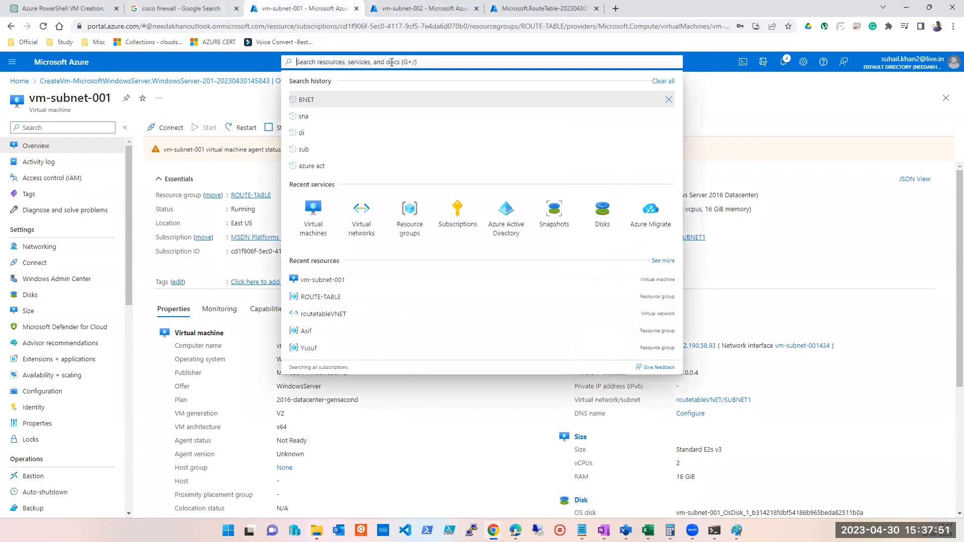
{"action": "left_click", "coordinate": [315, 215]}
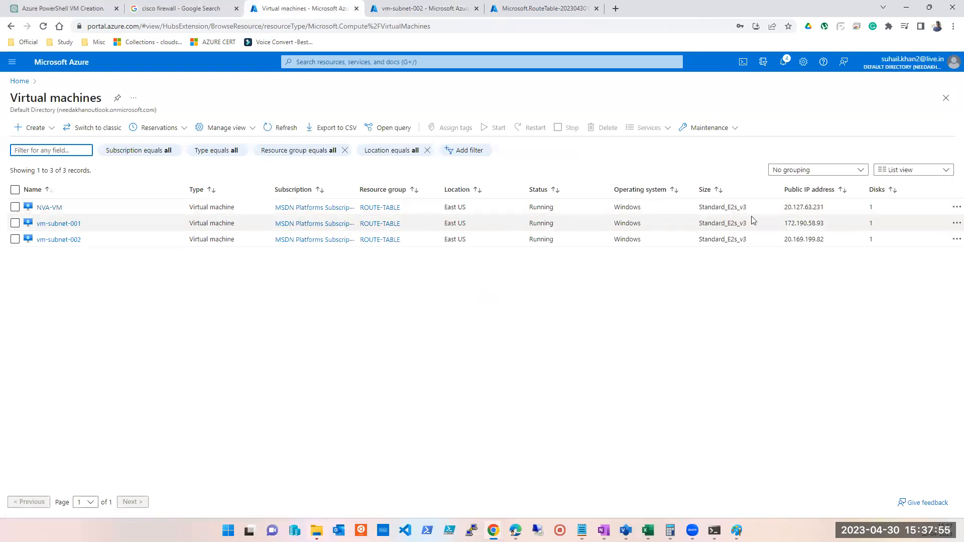
{"action": "double_click", "coordinate": [820, 208]}
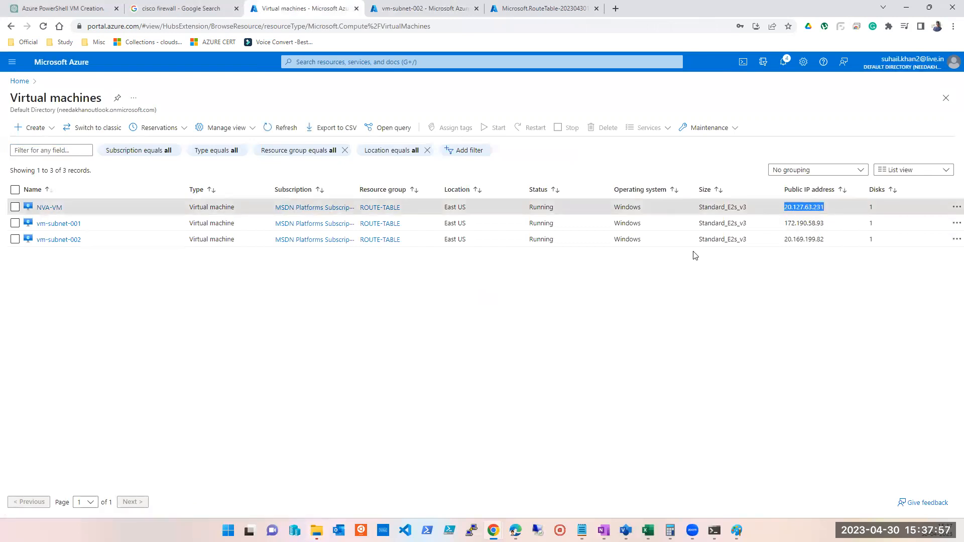
{"action": "left_click", "coordinate": [537, 529]}
{"action": "right_click", "coordinate": [537, 529]}
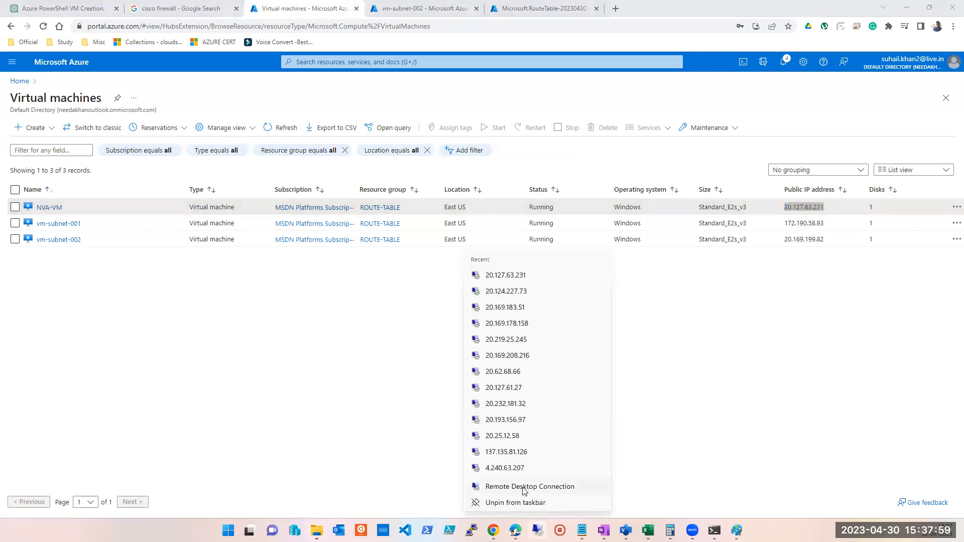
{"action": "left_click", "coordinate": [526, 486]}
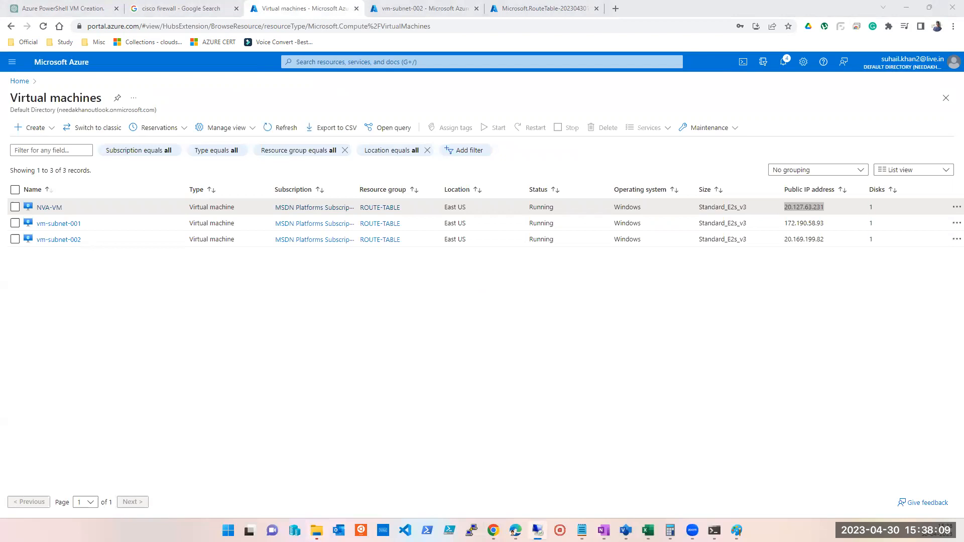
Return to the route table deployment and open the deployed resource.
{"action": "left_click", "coordinate": [549, 12]}
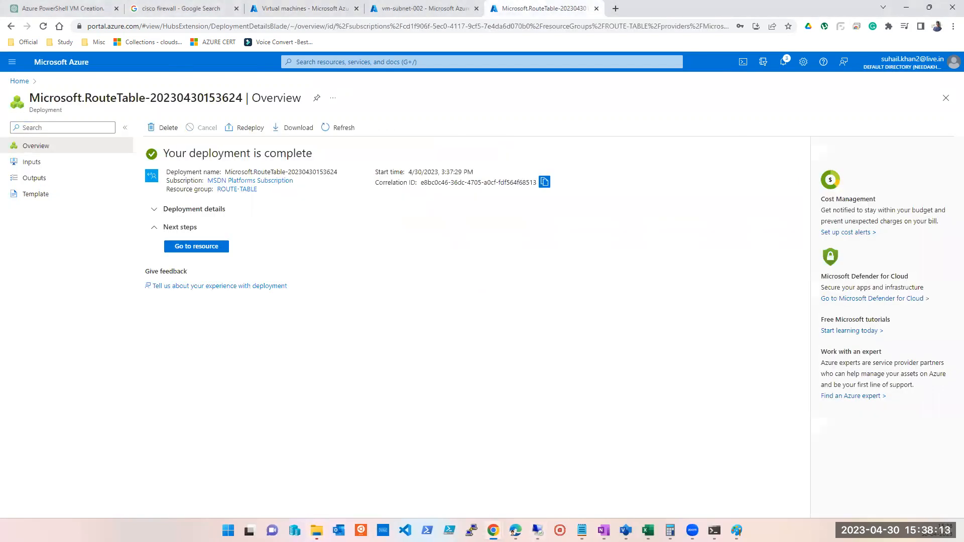
{"action": "left_click", "coordinate": [201, 251]}
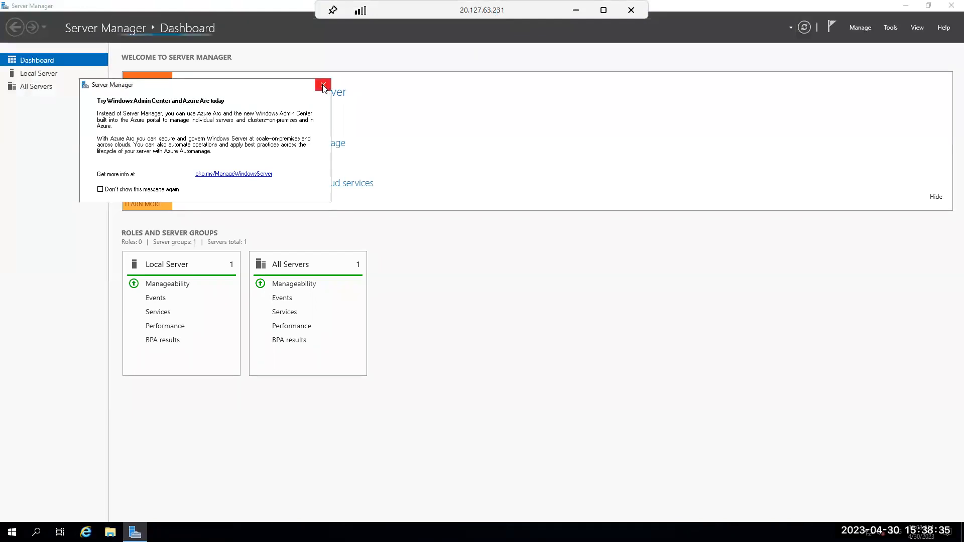
Close the Server Manager notice and window on NVA-VM, and open Windows PowerShell.
{"action": "left_click", "coordinate": [324, 84]}
{"action": "left_click", "coordinate": [949, 10]}
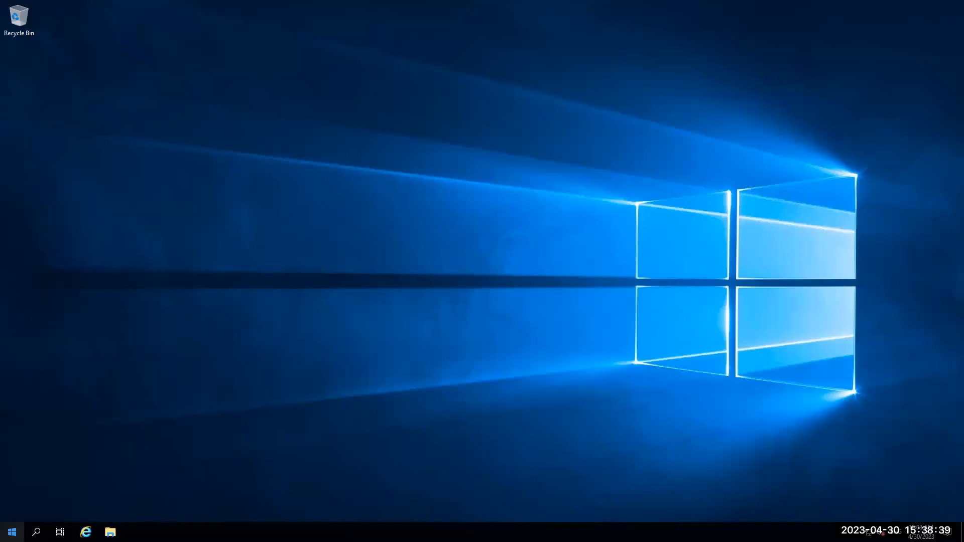
{"action": "left_click", "coordinate": [12, 531]}
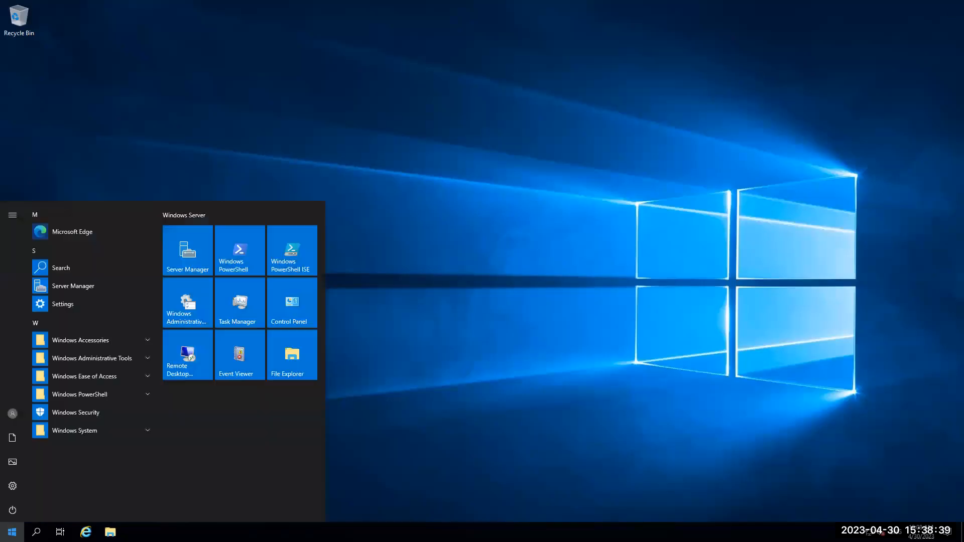
{"action": "left_click", "coordinate": [240, 254]}
{"action": "left_click", "coordinate": [240, 254]}
{"action": "key", "text": "Escape"}
Run mstsc to open a Remote Desktop session to 10.0.0.4, and show that session in a window.
{"action": "type", "text": "mstsc"}
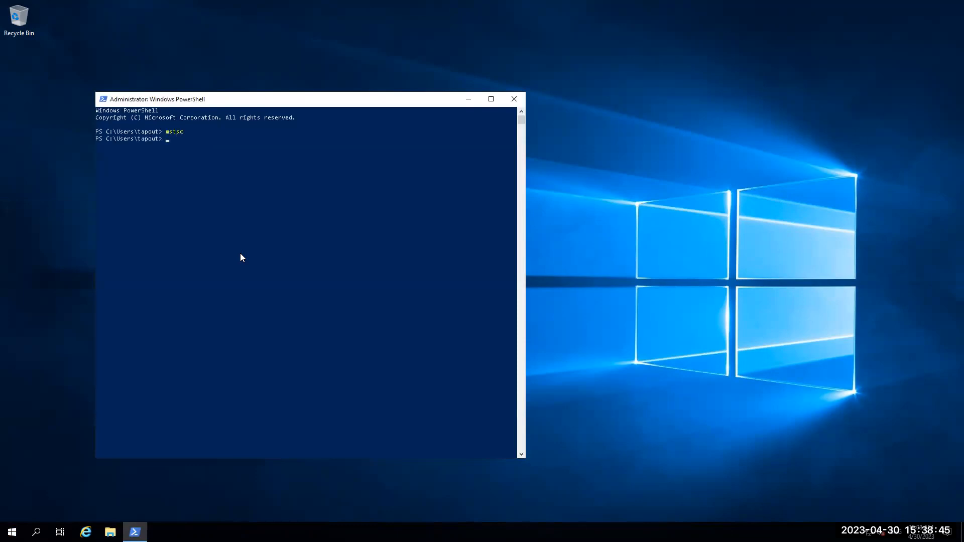
{"action": "key", "text": "Return"}
{"action": "type", "text": "1"}
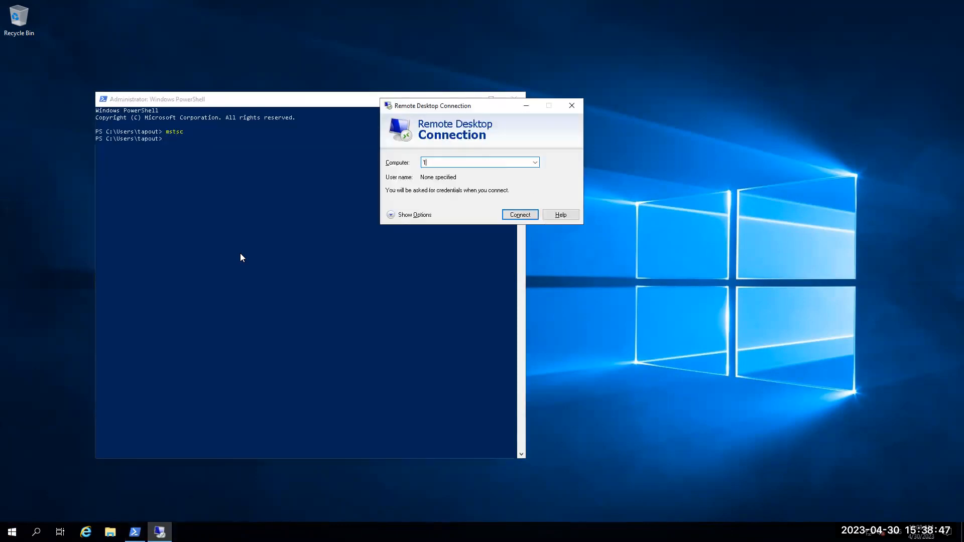
{"action": "type", "text": "0.0.0.4"}
{"action": "key", "text": "Return"}
{"action": "key", "text": "Left"}
{"action": "key", "text": "Return"}
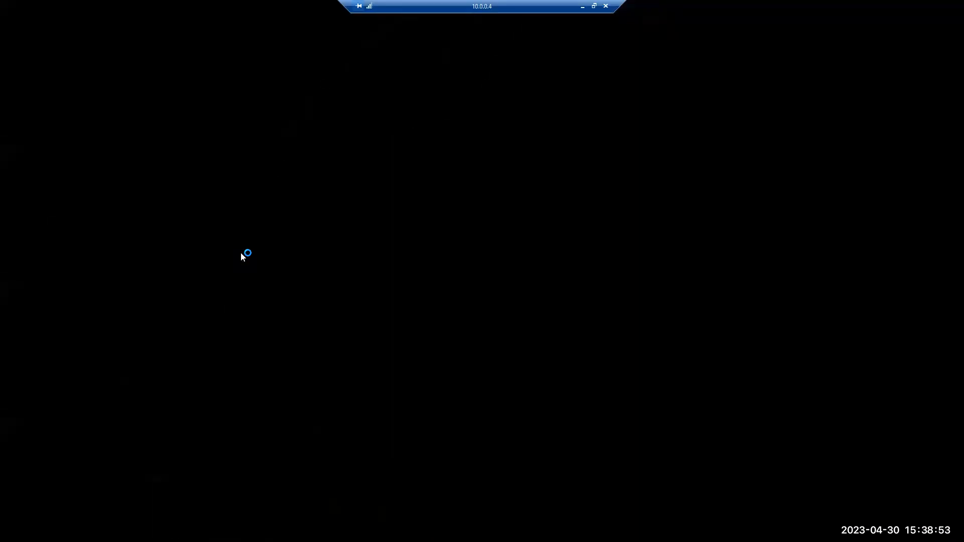
{"action": "key", "text": "ctrl+alt+Break"}
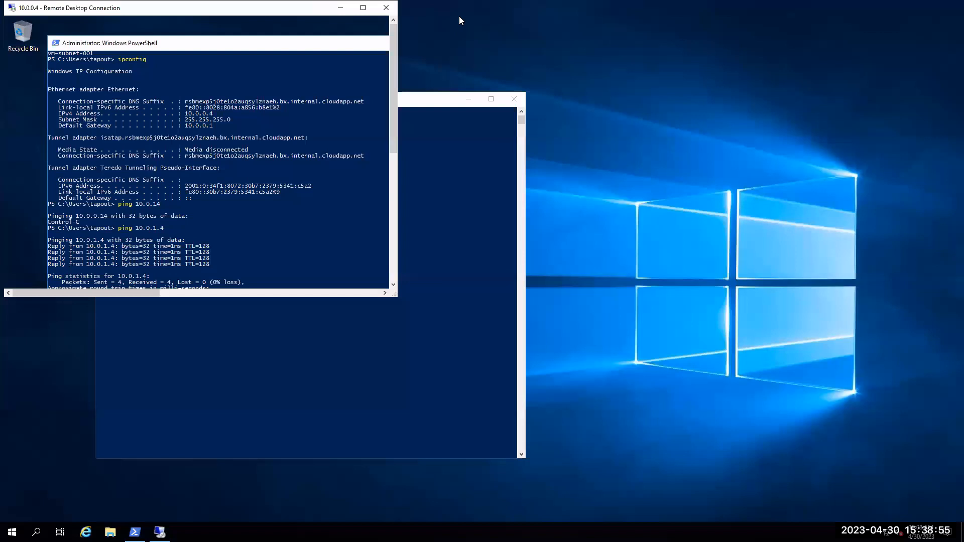
Run mstsc again from NVA-VM's PowerShell and connect to 10.0.1.4, accepting the certificate warning.
{"action": "left_click_drag", "start_coordinate": [421, 104], "coordinate": [634, 103]}
{"action": "left_click", "coordinate": [597, 288]}
{"action": "key", "text": "Up"}
{"action": "key", "text": "Return"}
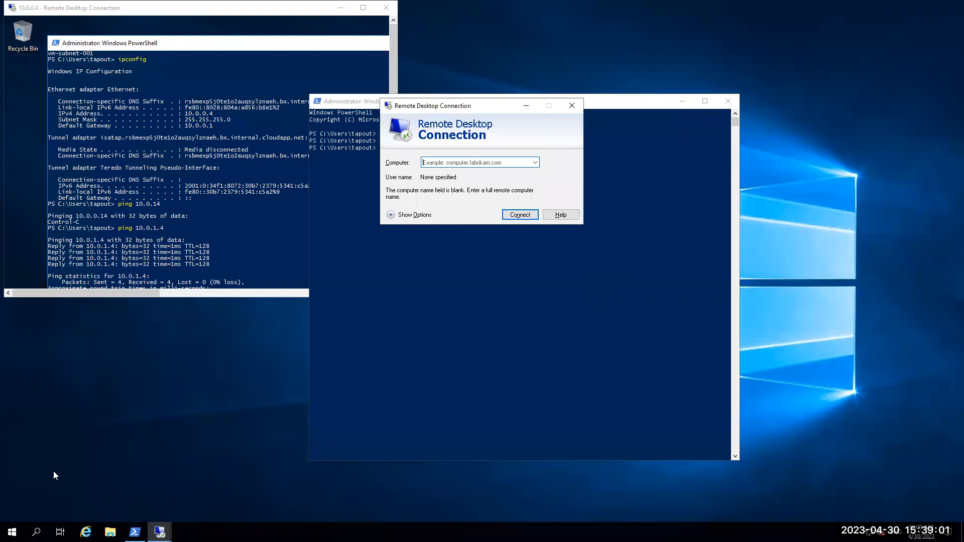
{"action": "key", "text": "super"}
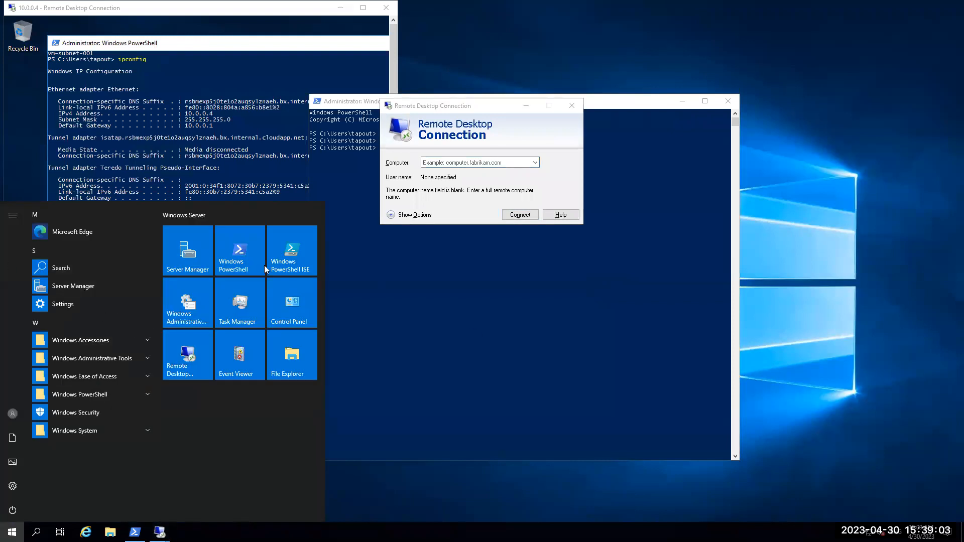
{"action": "left_click", "coordinate": [478, 178]}
{"action": "type", "text": "10.0.0"}
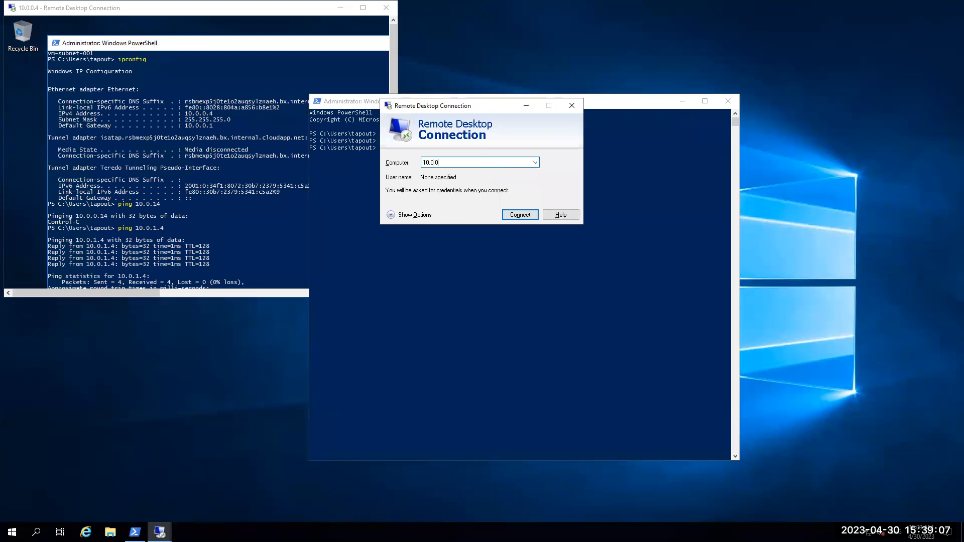
{"action": "key", "text": "BackSpace"}
{"action": "key", "text": "BackSpace"}
{"action": "type", "text": ".1.4"}
{"action": "key", "text": "Return"}
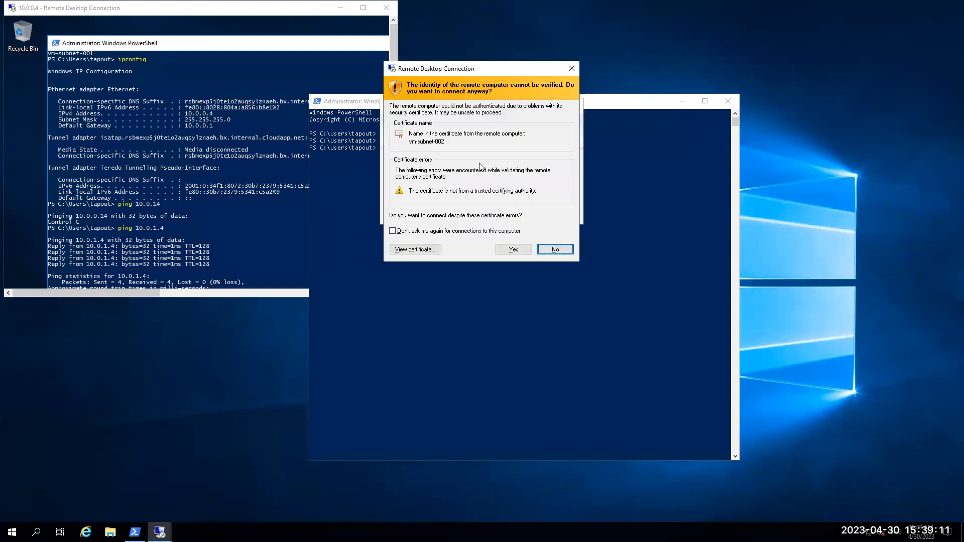
{"action": "left_click", "coordinate": [521, 249]}
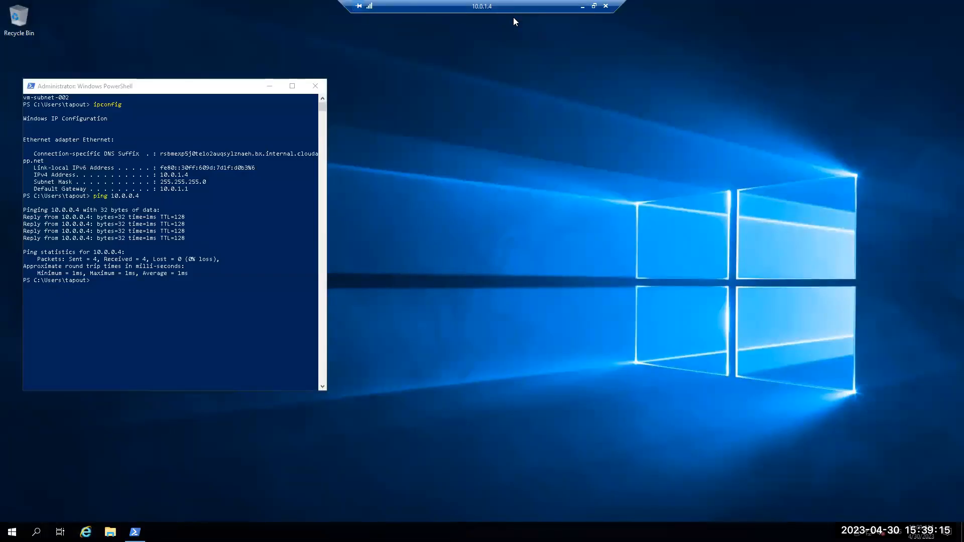
Show the 10.0.1.4 session in a window clear of the other session, and close NVA-VM's own PowerShell window.
{"action": "double_click", "coordinate": [504, 9]}
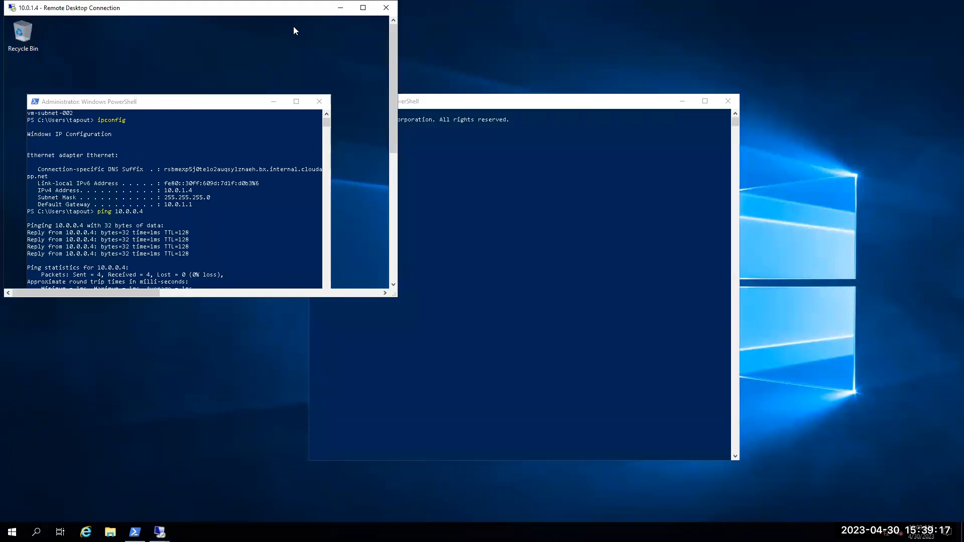
{"action": "left_click_drag", "start_coordinate": [262, 10], "coordinate": [569, 101]}
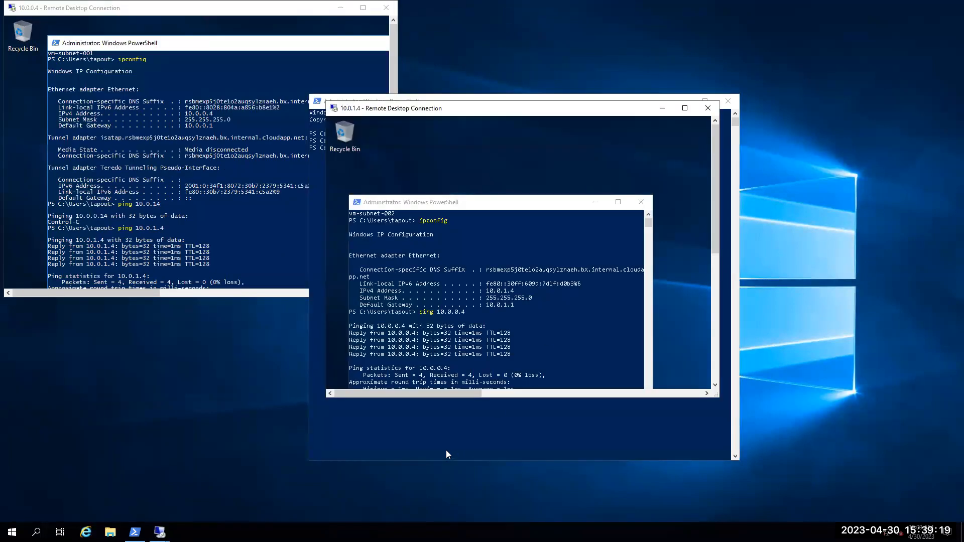
{"action": "left_click", "coordinate": [727, 153]}
{"action": "left_click", "coordinate": [727, 101]}
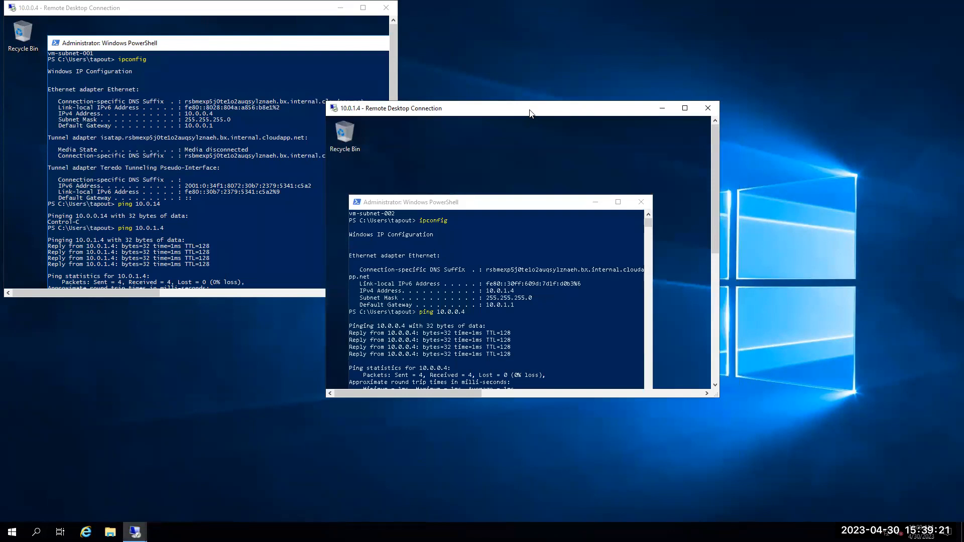
Arrange the 10.0.0.4 and 10.0.1.4 sessions side by side, each filling half of the desktop.
{"action": "left_click_drag", "start_coordinate": [523, 115], "coordinate": [545, 114]}
{"action": "key", "text": "super+Right"}
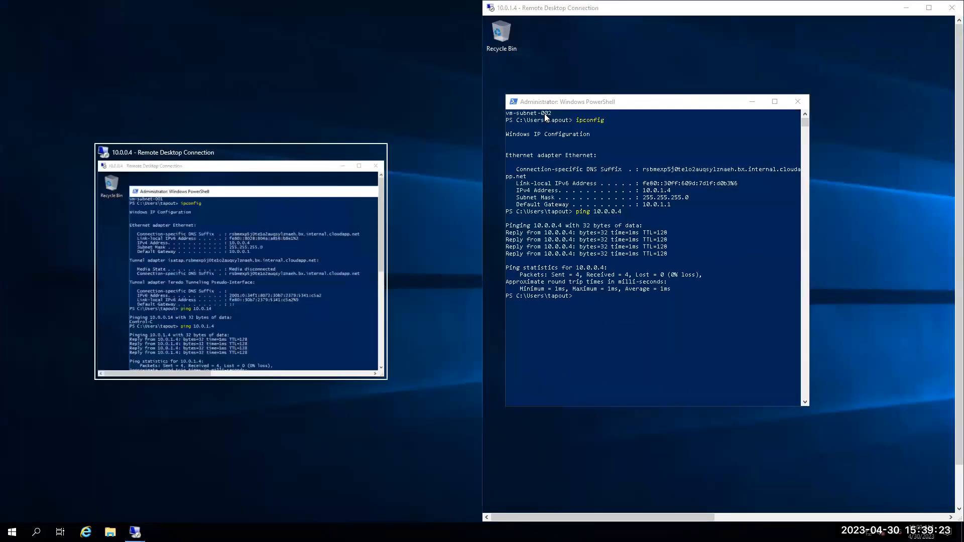
{"action": "left_click", "coordinate": [278, 159]}
{"action": "key", "text": "super"}
{"action": "left_click", "coordinate": [359, 233]}
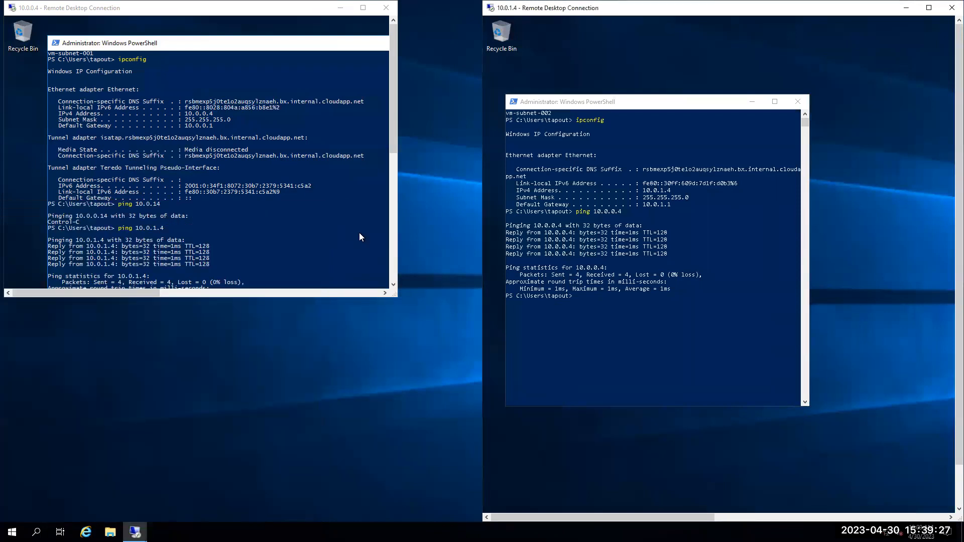
{"action": "double_click", "coordinate": [280, 11]}
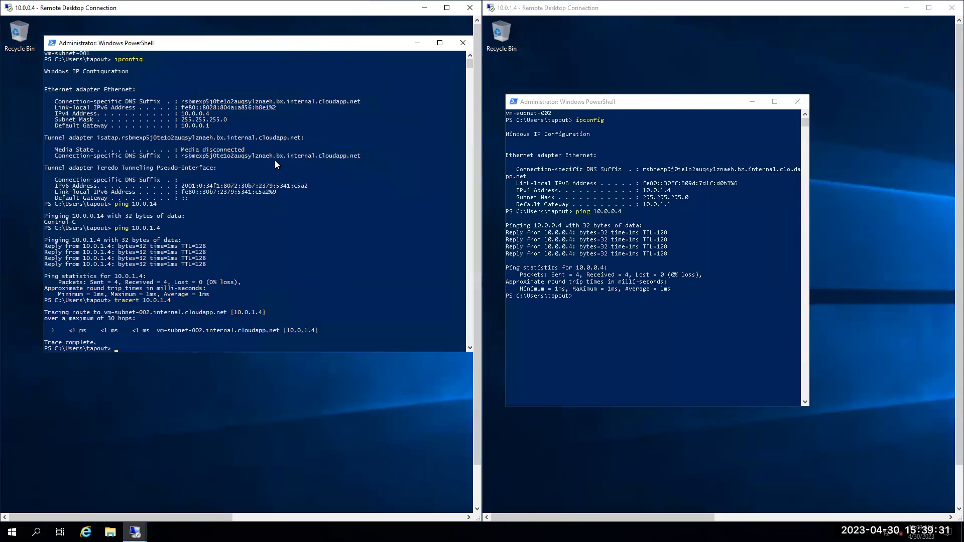
Rerun tracert 10.0.1.4 in vm-subnet-001's PowerShell to examine the route, and minimize the NVA-VM session.
{"action": "key", "text": "Up"}
{"action": "key", "text": "Return"}
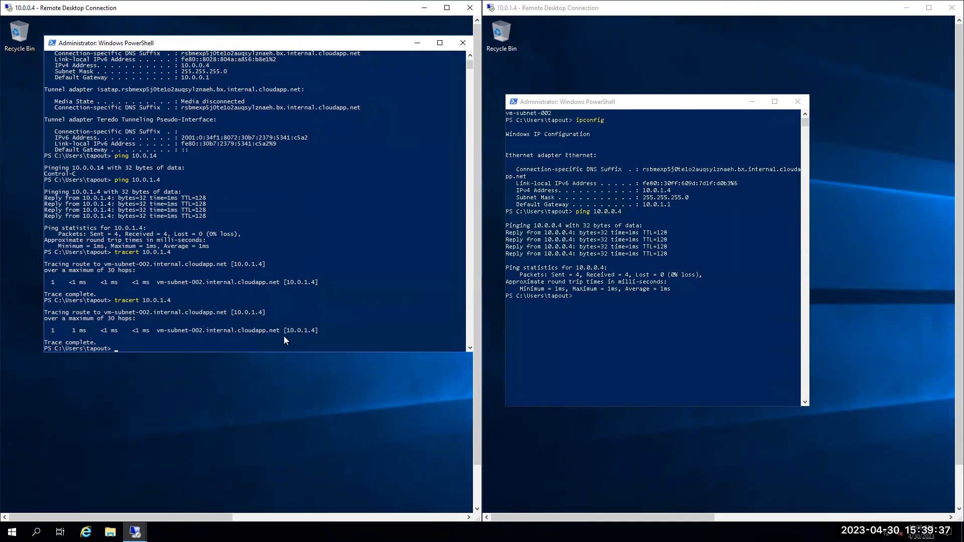
{"action": "mouse_move", "coordinate": [642, 9]}
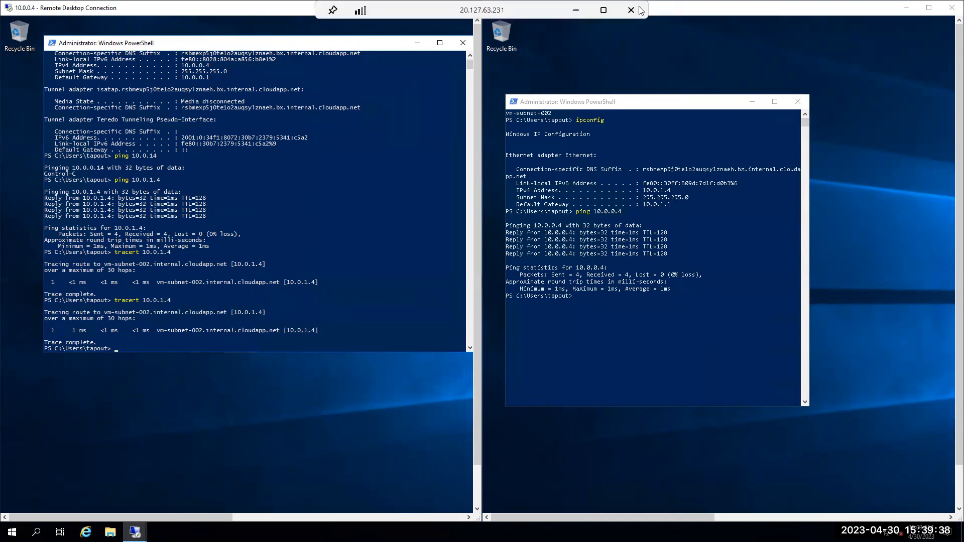
{"action": "left_click", "coordinate": [575, 11]}
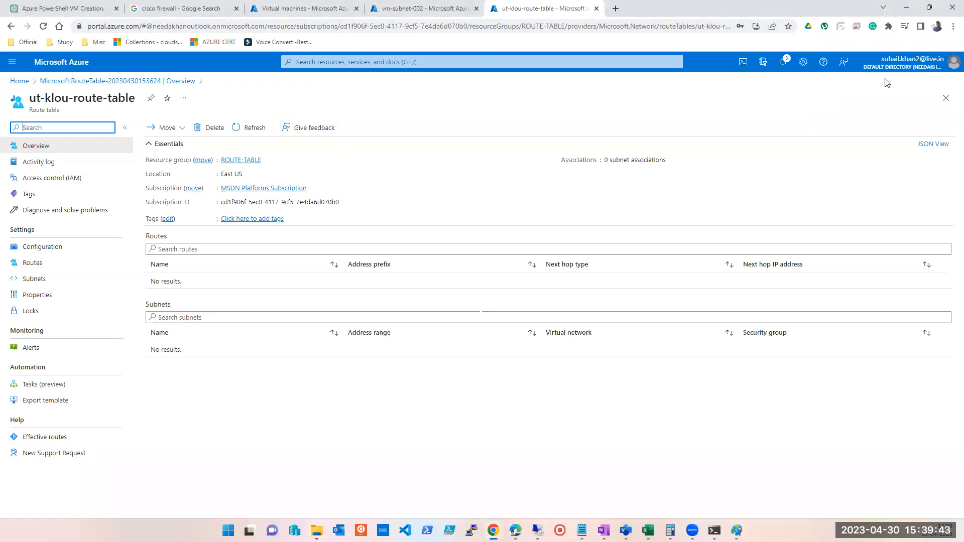
Open NVA-VM from the Virtual machines list in the portal and display its Networking settings.
{"action": "left_click", "coordinate": [303, 8]}
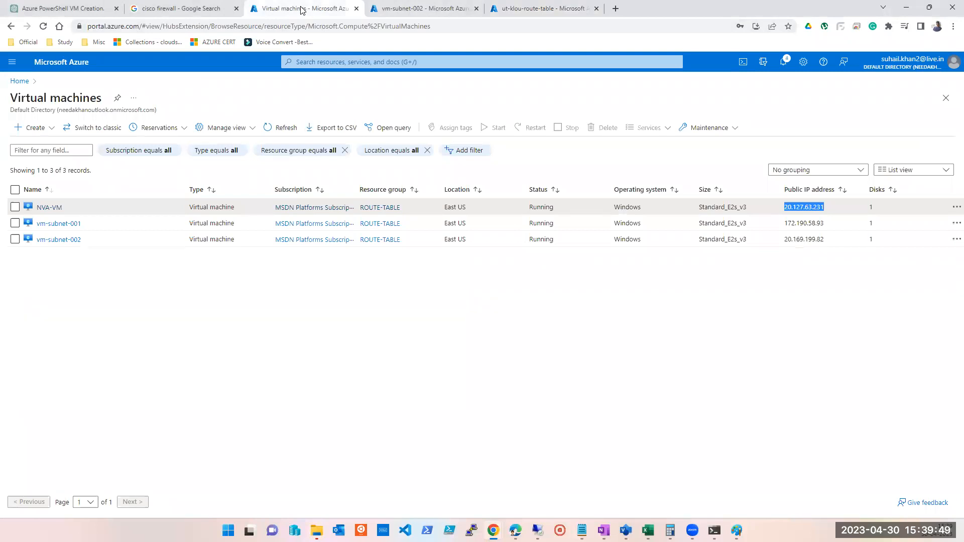
{"action": "left_click", "coordinate": [43, 210]}
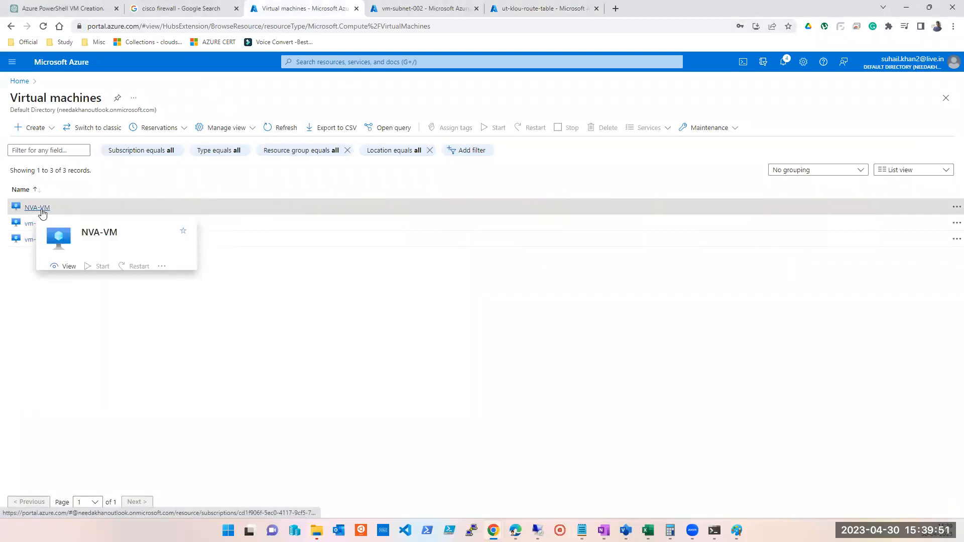
{"action": "left_click", "coordinate": [43, 210]}
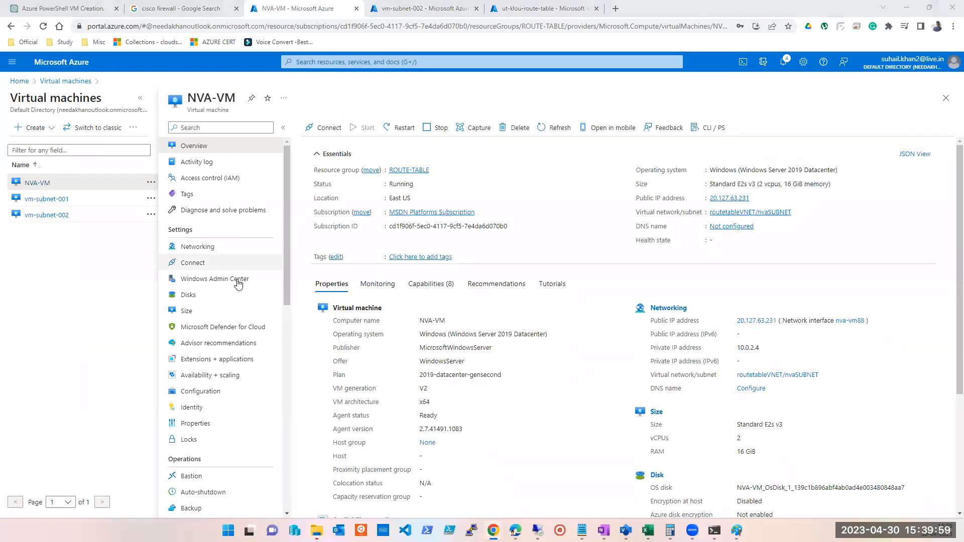
{"action": "left_click", "coordinate": [195, 248]}
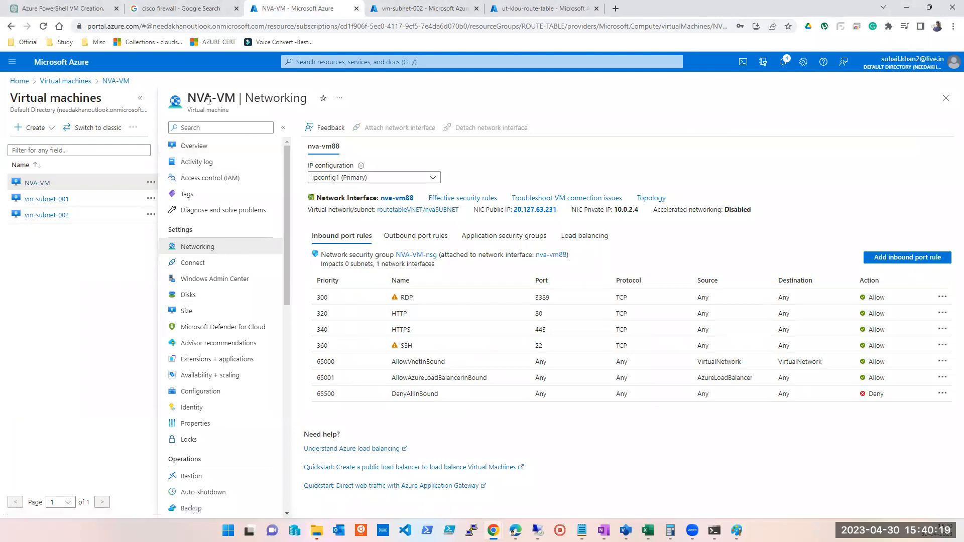
Enable IP forwarding in the IP configurations of NVA-VM's network interface nva-vm88, save the change, and return to NVA-VM's Networking page.
{"action": "left_click", "coordinate": [396, 199]}
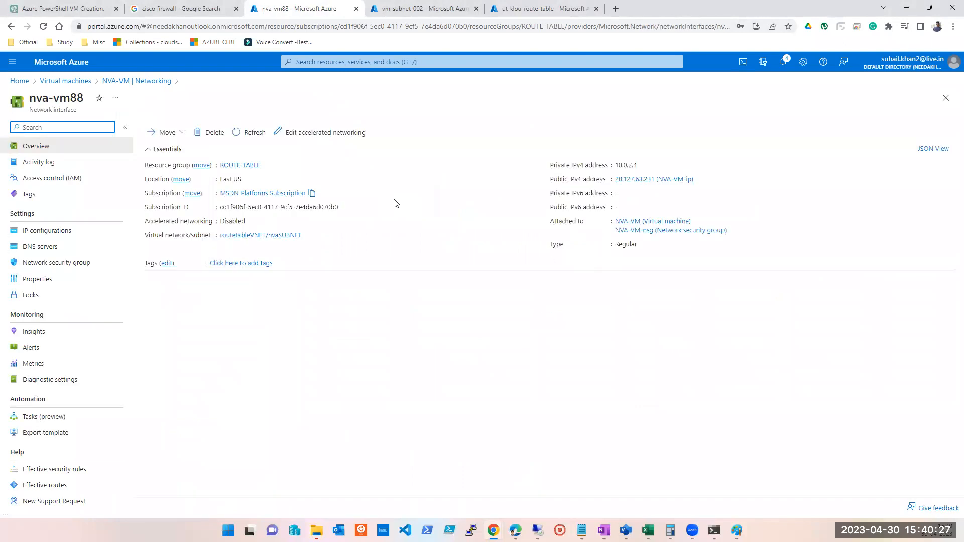
{"action": "left_click", "coordinate": [75, 236]}
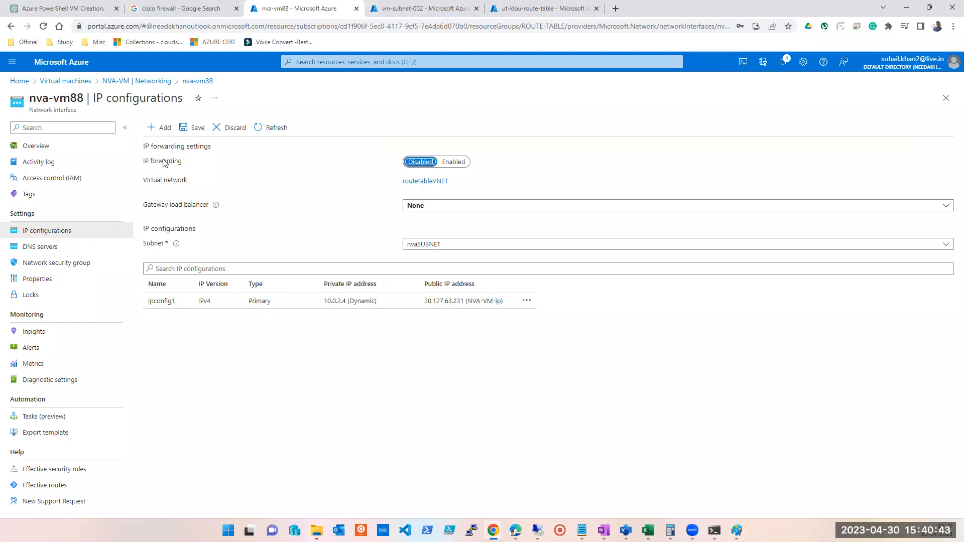
{"action": "left_click", "coordinate": [453, 161]}
{"action": "left_click", "coordinate": [189, 130]}
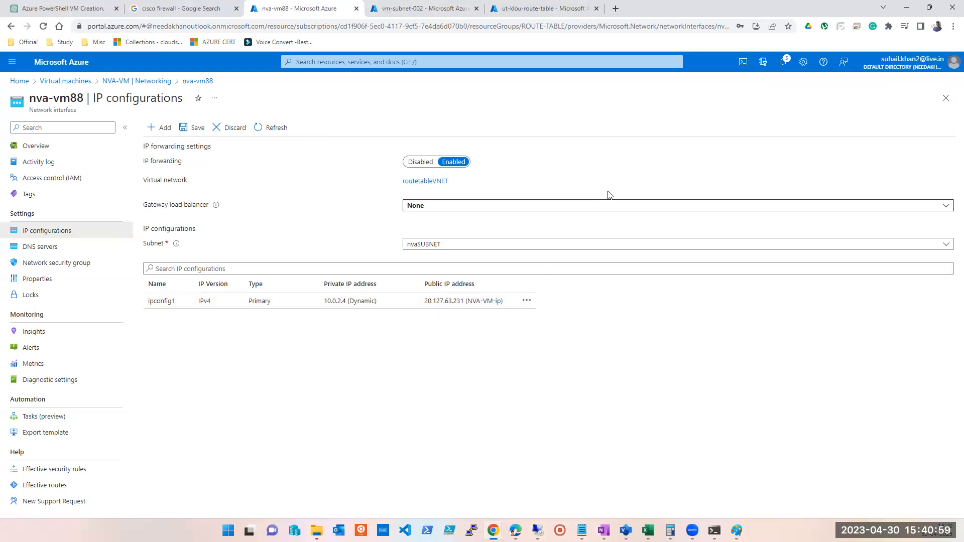
{"action": "left_click", "coordinate": [945, 99]}
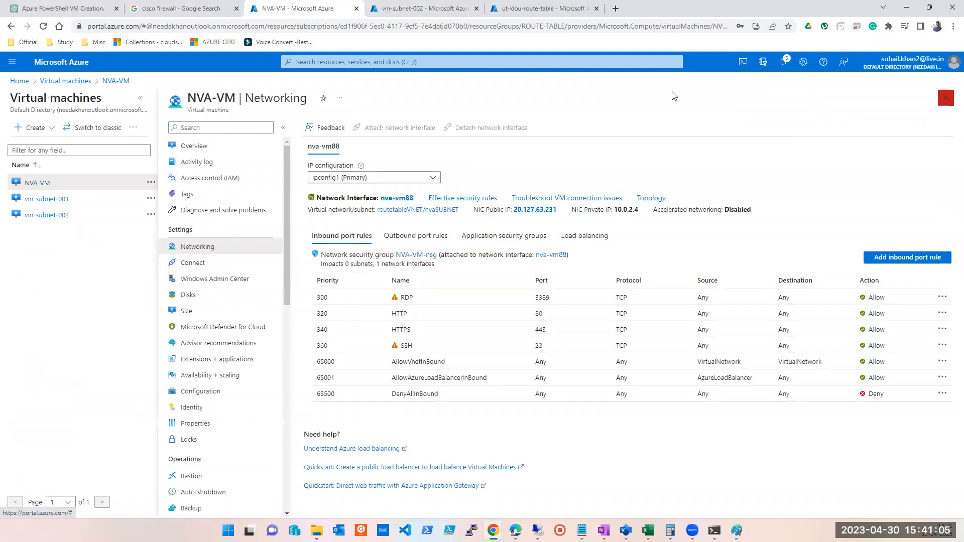
Open ut-klou-route-table from the Route tables service and display its Routes page.
{"action": "left_click", "coordinate": [512, 9]}
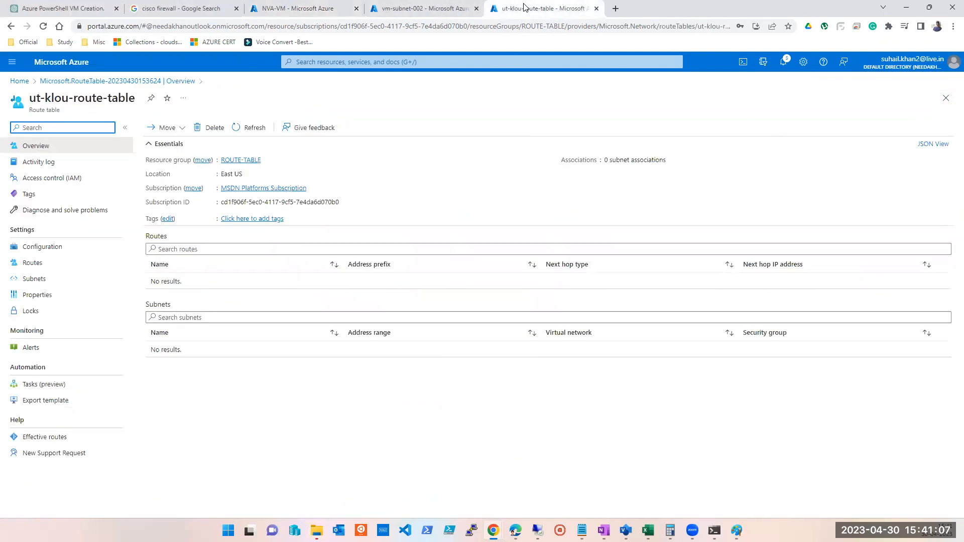
{"action": "left_click", "coordinate": [946, 98]}
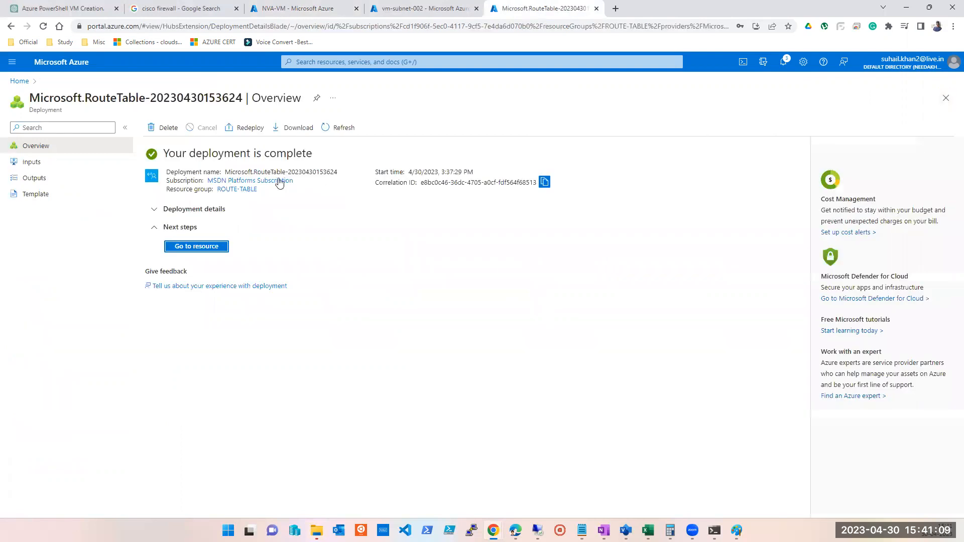
{"action": "left_click", "coordinate": [352, 62]}
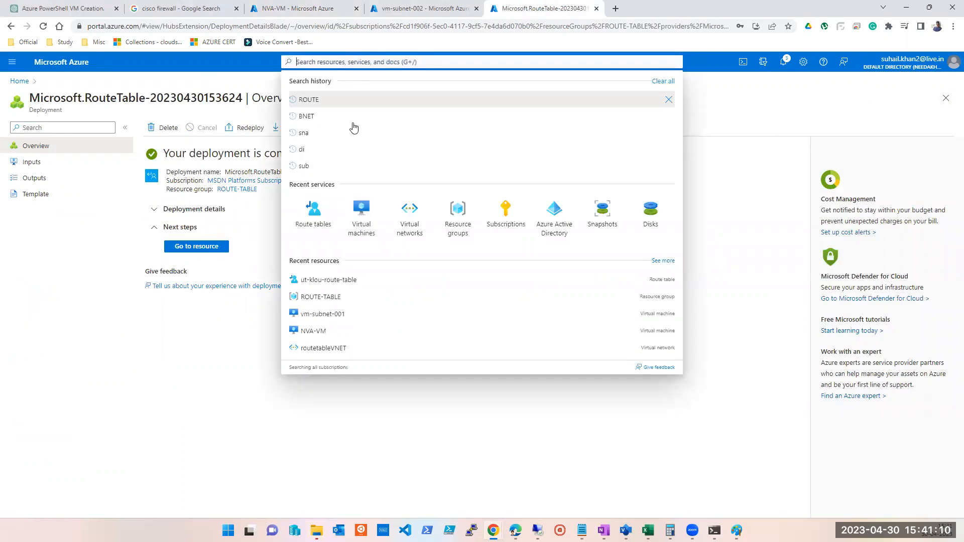
{"action": "left_click", "coordinate": [314, 216]}
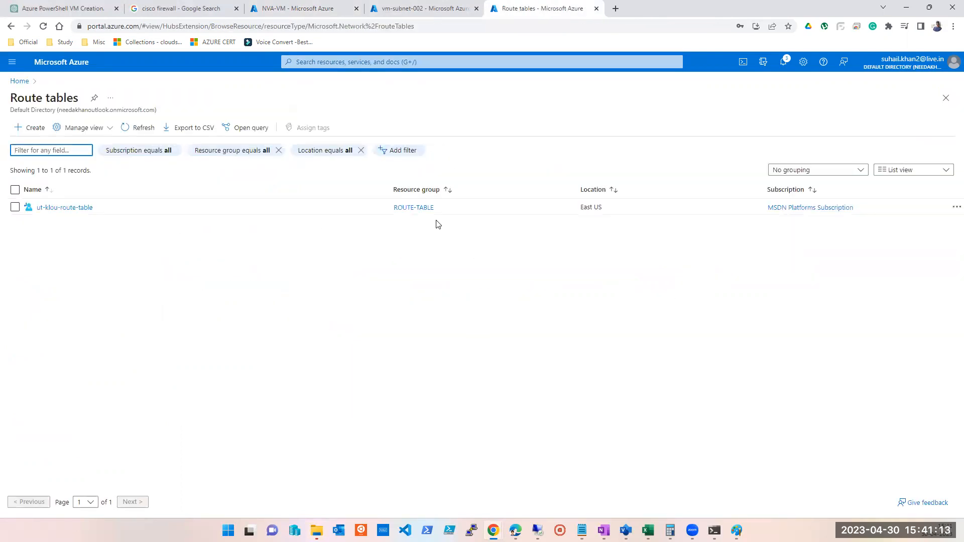
{"action": "left_click", "coordinate": [65, 208]}
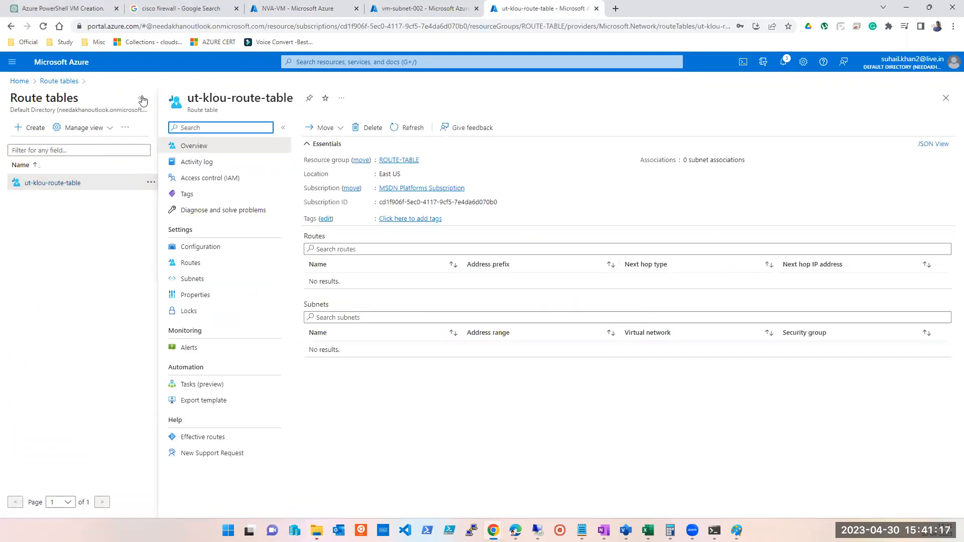
{"action": "left_click", "coordinate": [192, 264]}
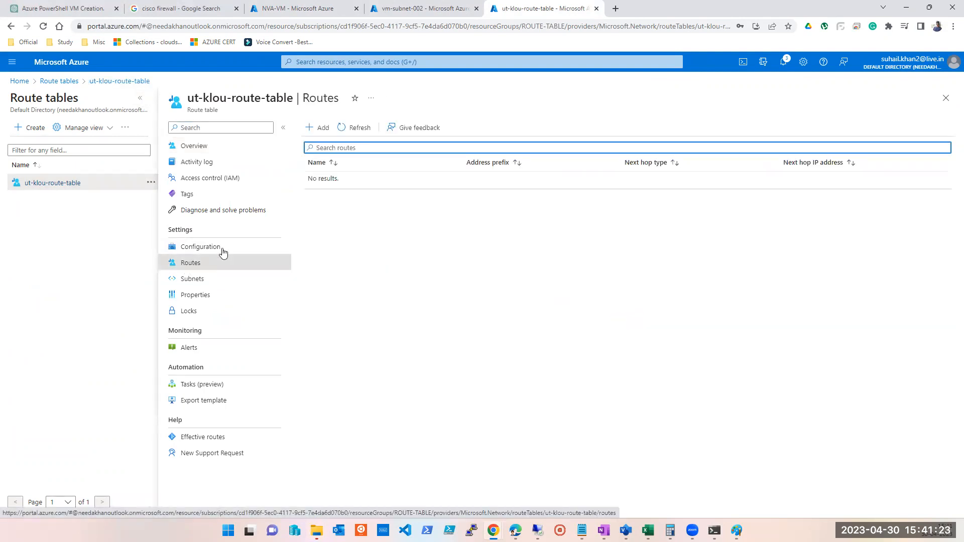
Start a new route in ut-klou-route-table, name it route1, and check the available destination address prefix types.
{"action": "left_click", "coordinate": [318, 127]}
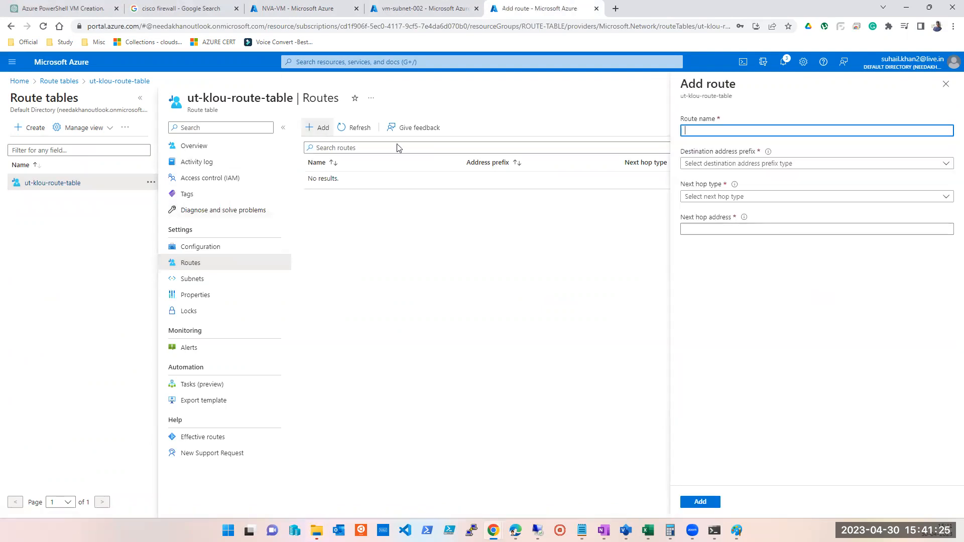
{"action": "left_click", "coordinate": [806, 134]}
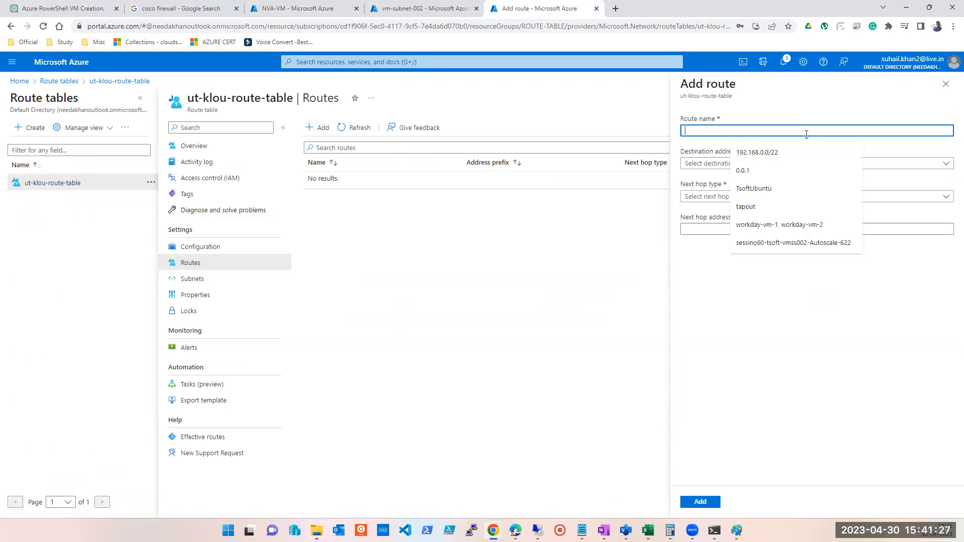
{"action": "type", "text": "20.127.63.231"}
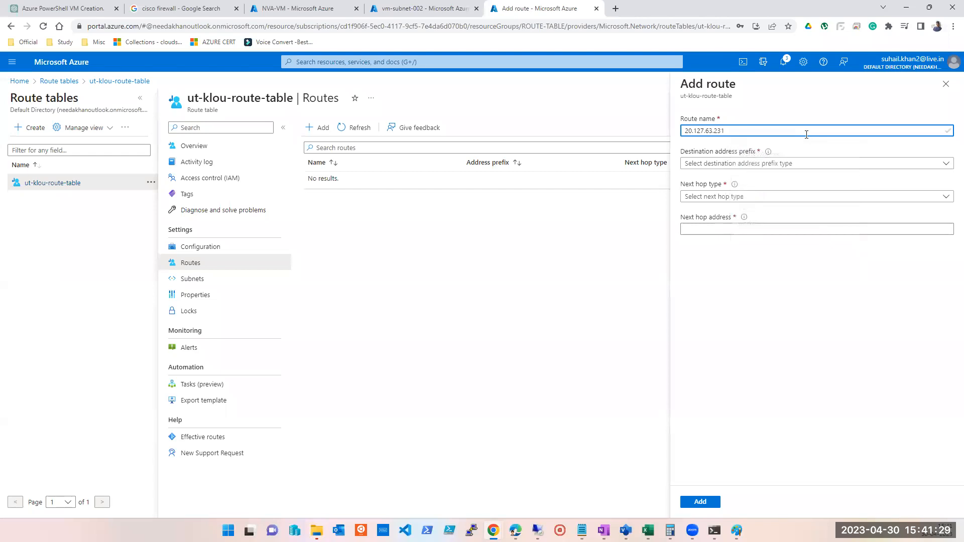
{"action": "key", "text": "ctrl+a"}
{"action": "type", "text": "route"}
{"action": "left_click", "coordinate": [792, 165]}
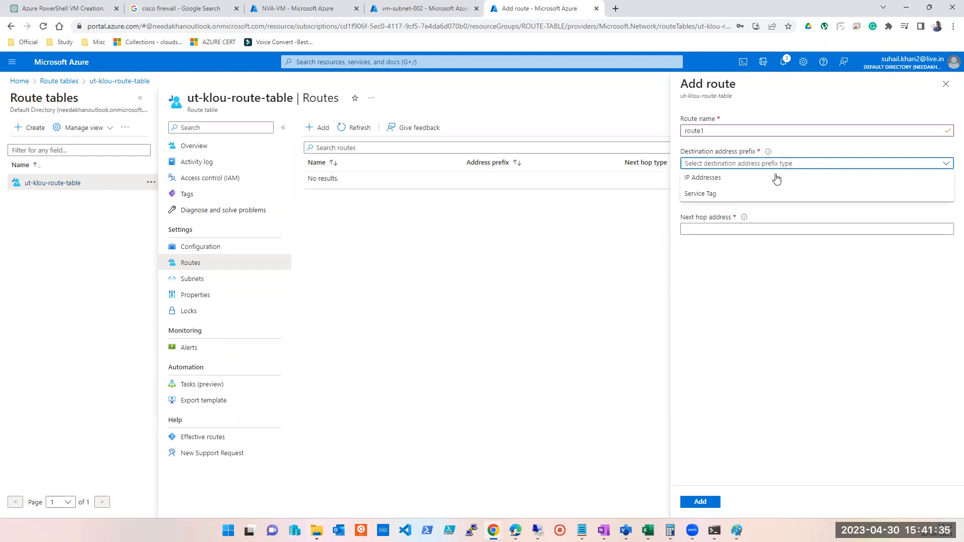
{"action": "left_click", "coordinate": [827, 311]}
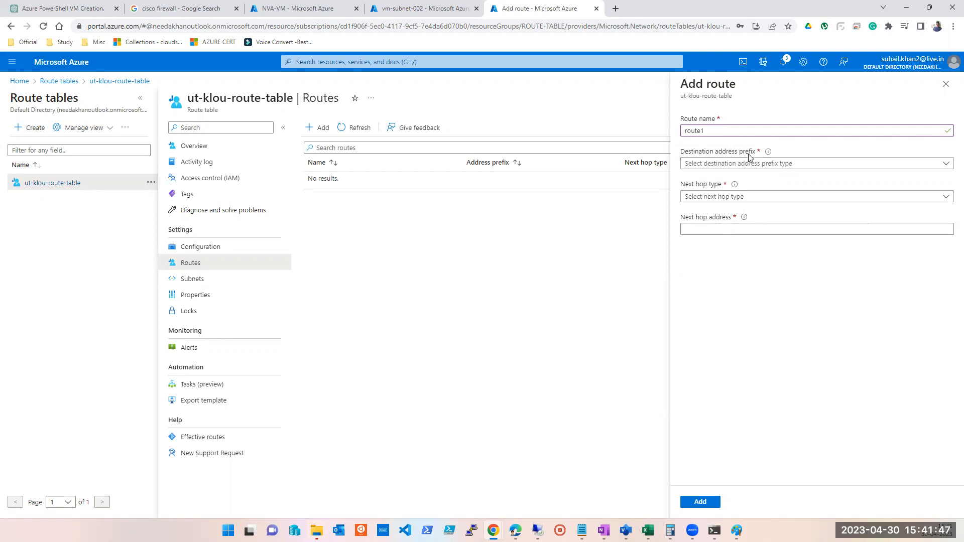
{"action": "mouse_move", "coordinate": [770, 157]}
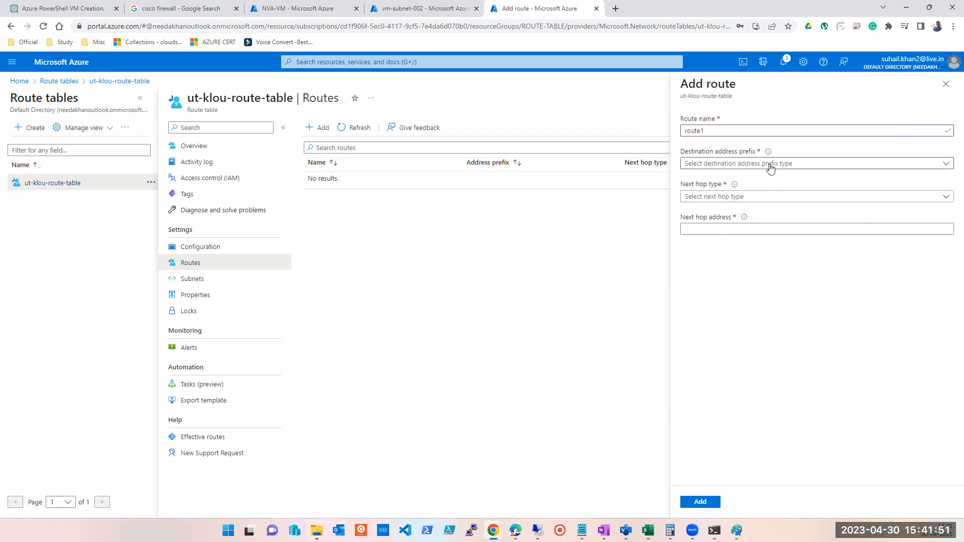
Switch to the Paint diagram, sketch two arrows from SUBNET1 to subnet2 and a box around vm2's 10.0.1.4 label, and minimize Paint.
{"action": "key", "text": "alt+Tab"}
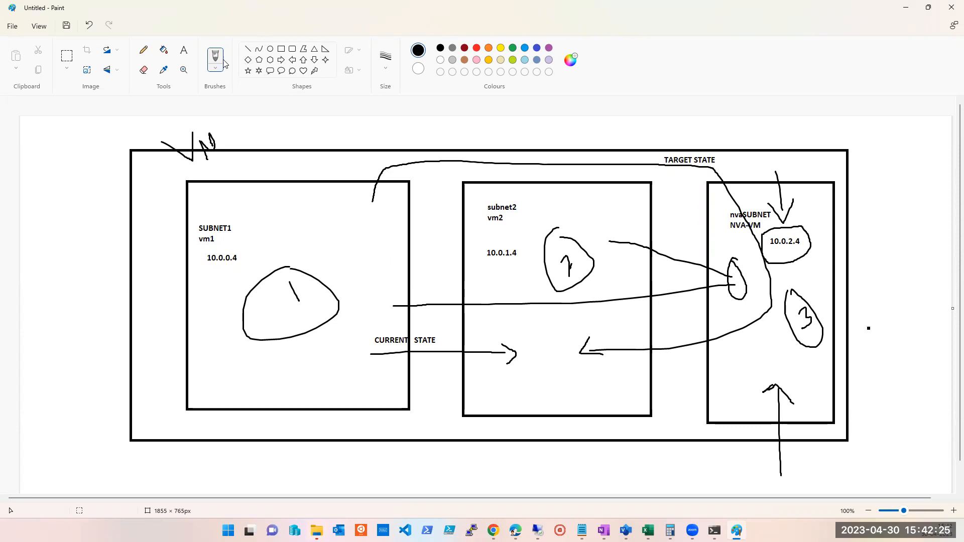
{"action": "mouse_move", "coordinate": [379, 381]}
{"action": "left_mouse_down"}
{"action": "mouse_move", "coordinate": [550, 372]}
{"action": "mouse_move", "coordinate": [543, 383]}
{"action": "left_mouse_up"}
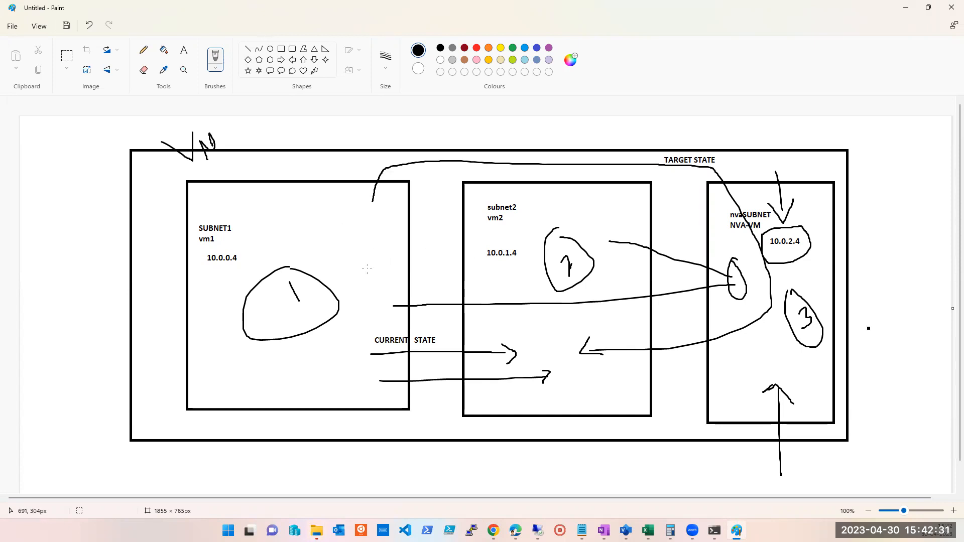
{"action": "mouse_move", "coordinate": [364, 269]}
{"action": "left_mouse_down"}
{"action": "mouse_move", "coordinate": [529, 272]}
{"action": "mouse_move", "coordinate": [517, 287]}
{"action": "left_mouse_up"}
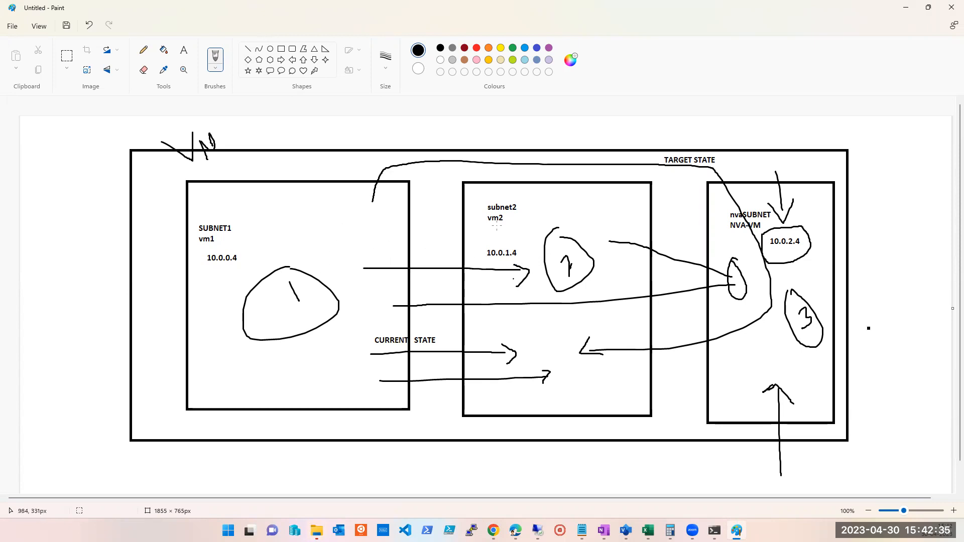
{"action": "mouse_move", "coordinate": [476, 194]}
{"action": "left_mouse_down"}
{"action": "mouse_move", "coordinate": [480, 274]}
{"action": "mouse_move", "coordinate": [550, 201]}
{"action": "mouse_move", "coordinate": [475, 188]}
{"action": "mouse_move", "coordinate": [475, 196]}
{"action": "left_mouse_up"}
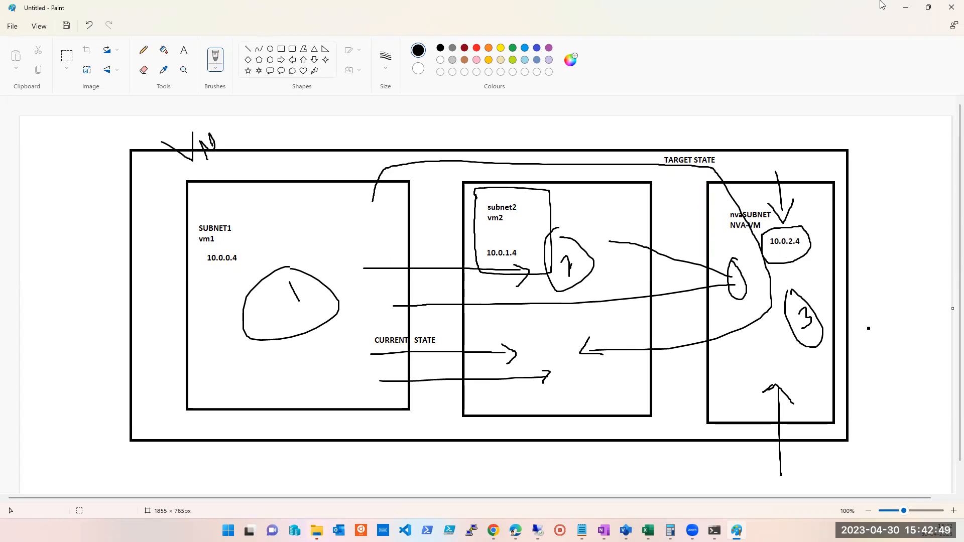
{"action": "left_click", "coordinate": [904, 11]}
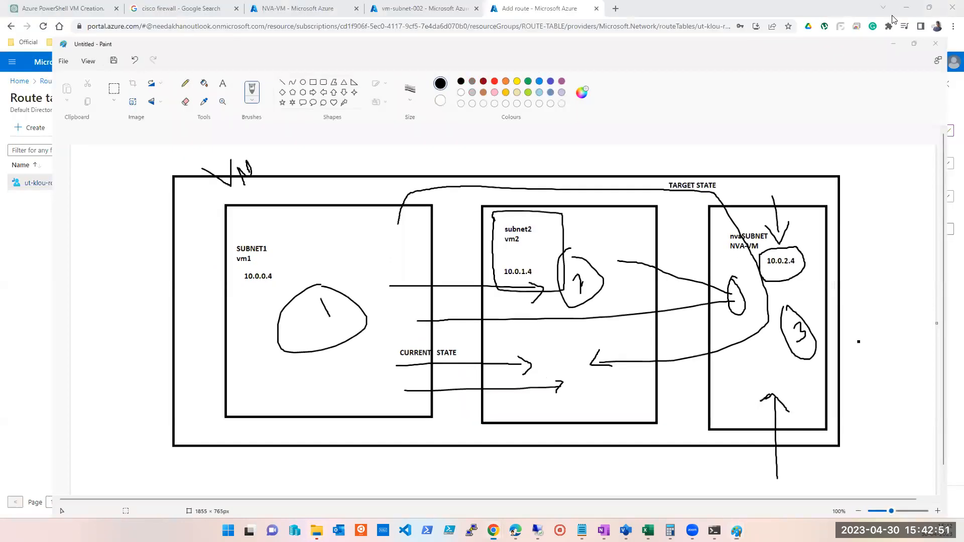
Set route1's destination address prefix type to IP Addresses and its destination range to 10.0.1.4/32, consulting the Paint diagram for vm2's address.
{"action": "left_click", "coordinate": [722, 166]}
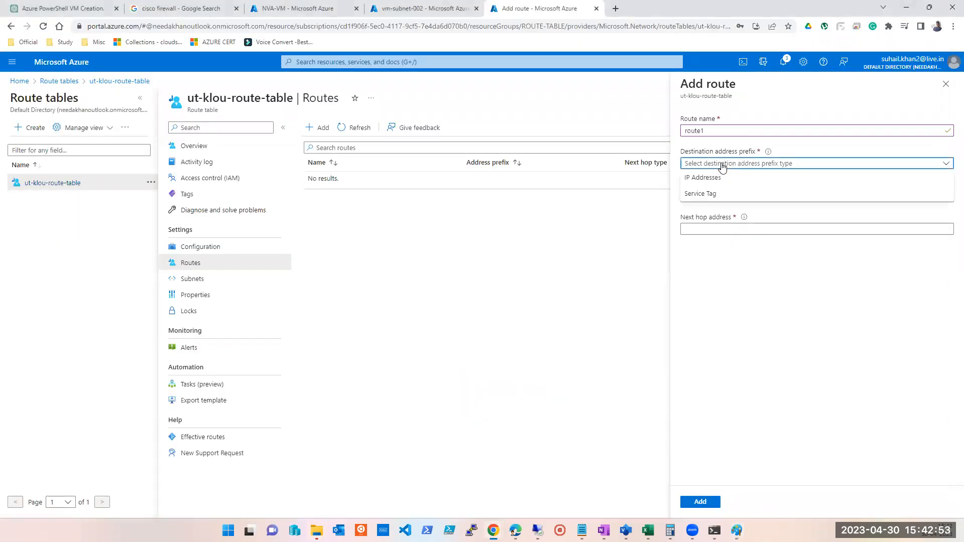
{"action": "left_click", "coordinate": [718, 181]}
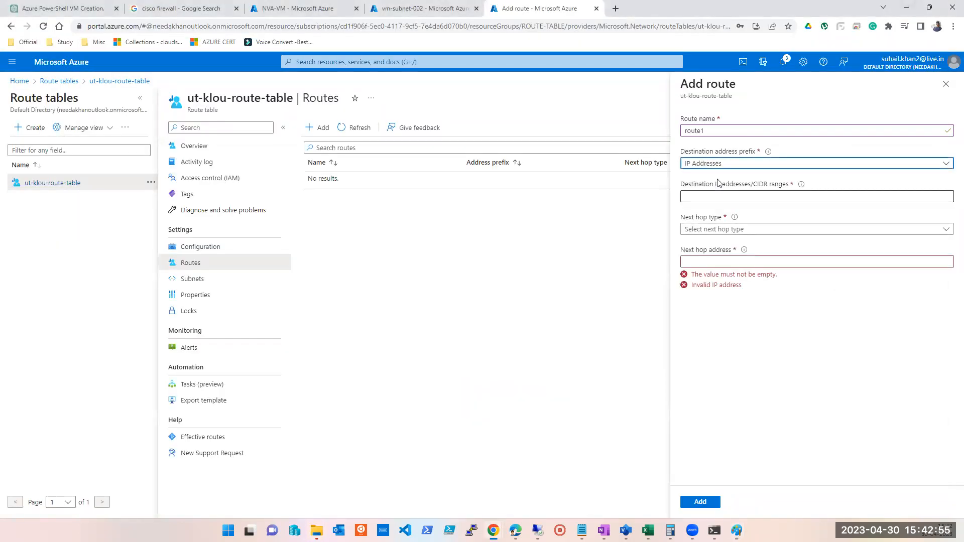
{"action": "left_click", "coordinate": [725, 197]}
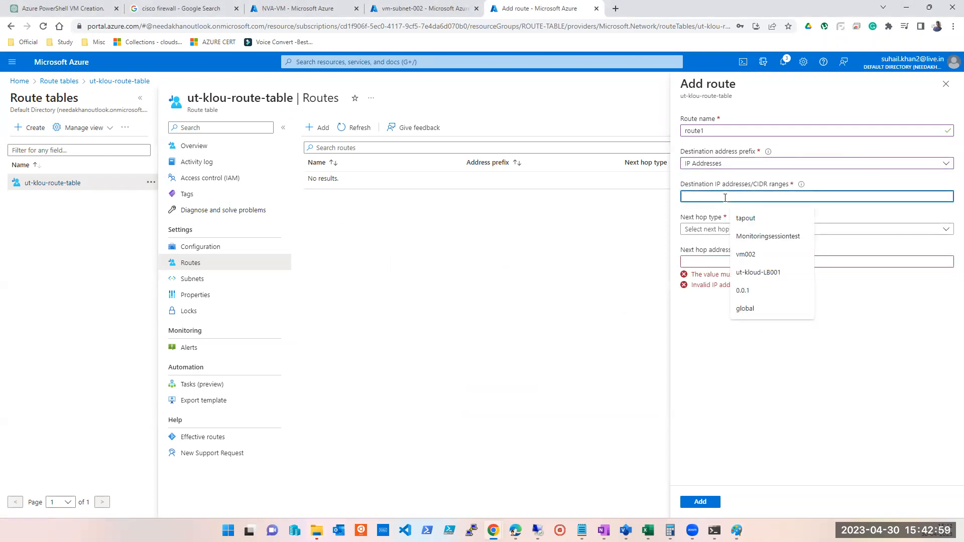
{"action": "type", "text": "10"}
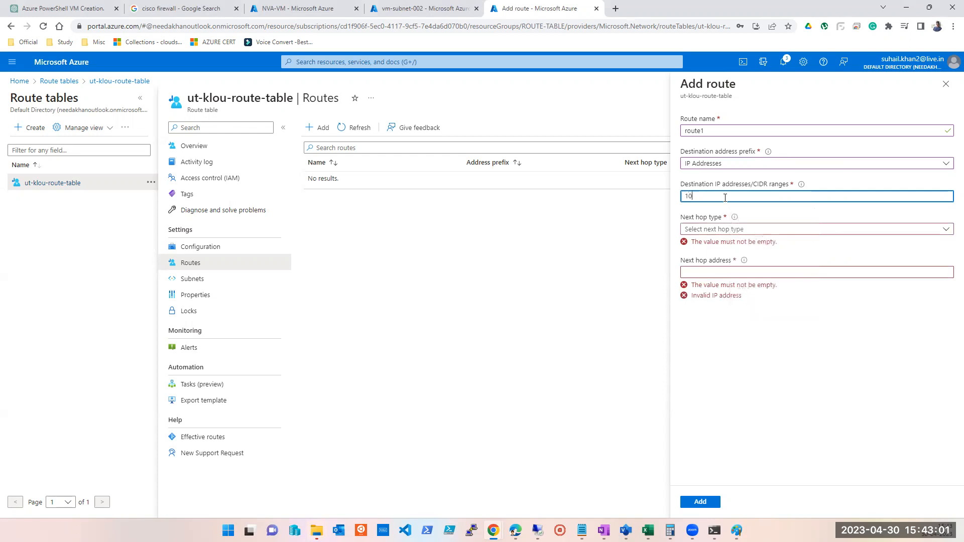
{"action": "type", "text": ".0.0."}
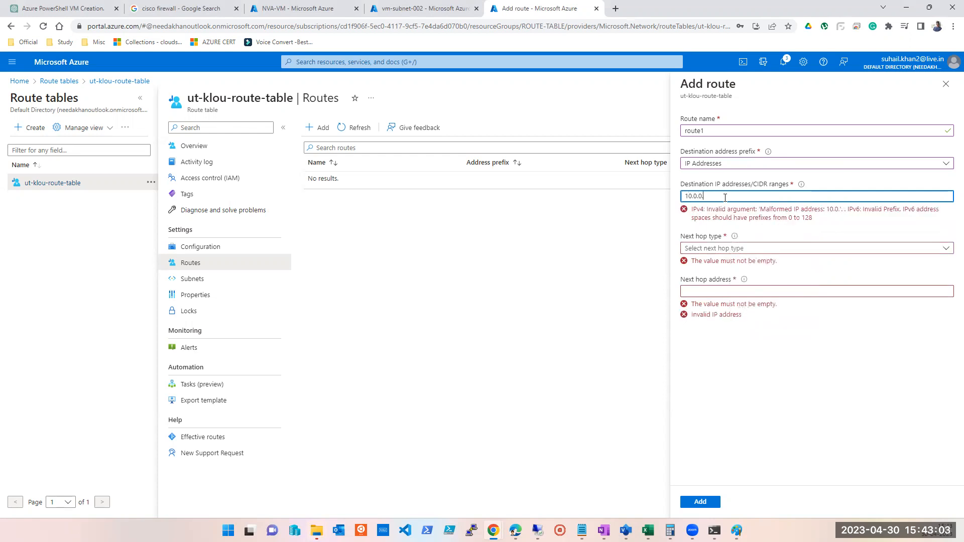
{"action": "type", "text": "4/"}
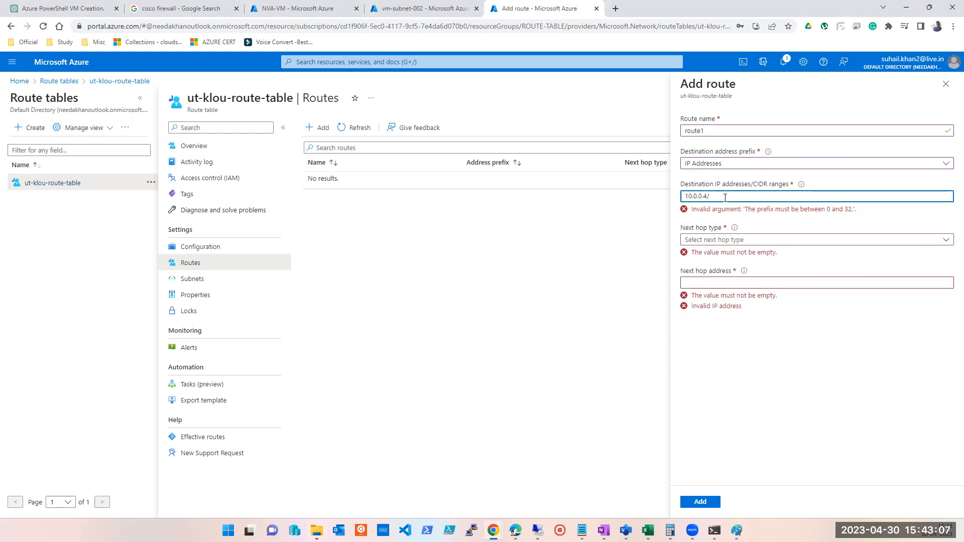
{"action": "type", "text": "32"}
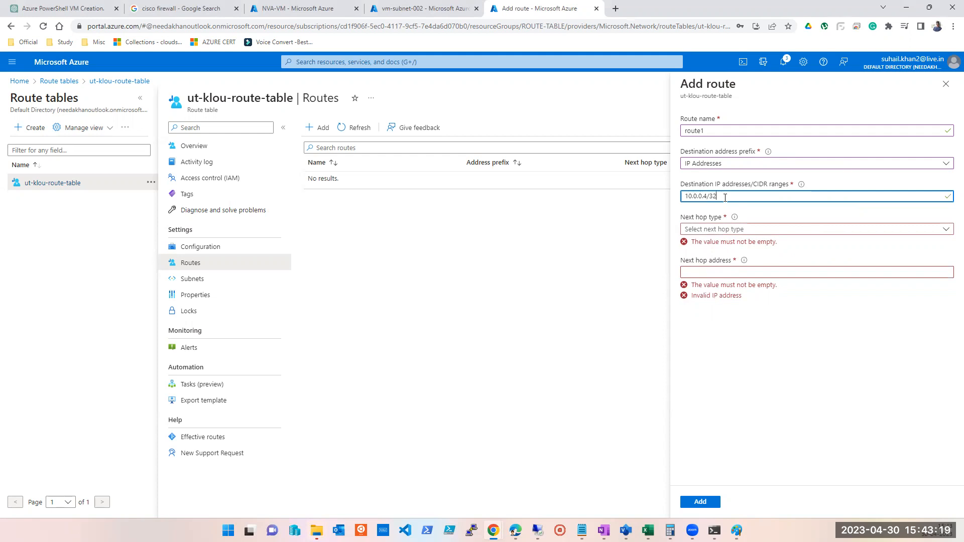
{"action": "key", "text": "alt+Tab"}
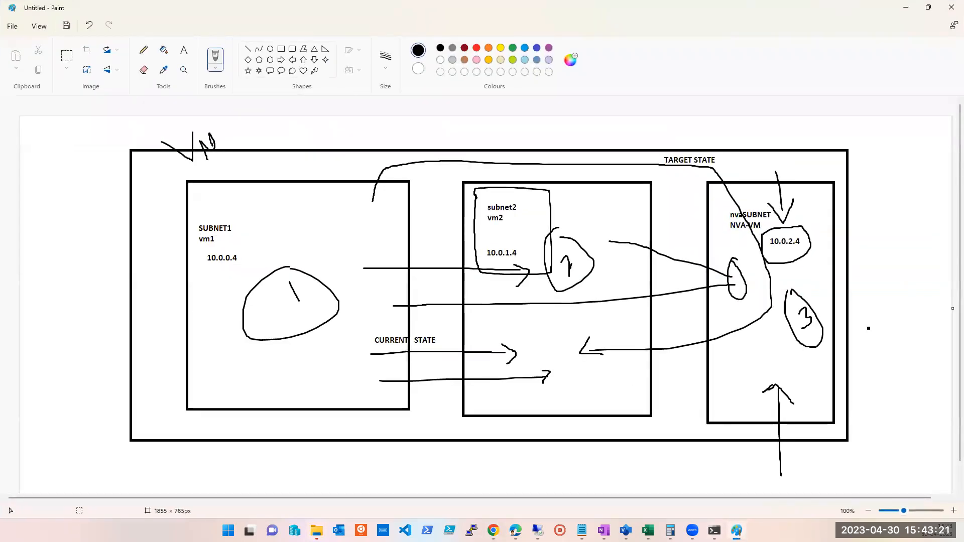
{"action": "key", "text": "alt+Tab"}
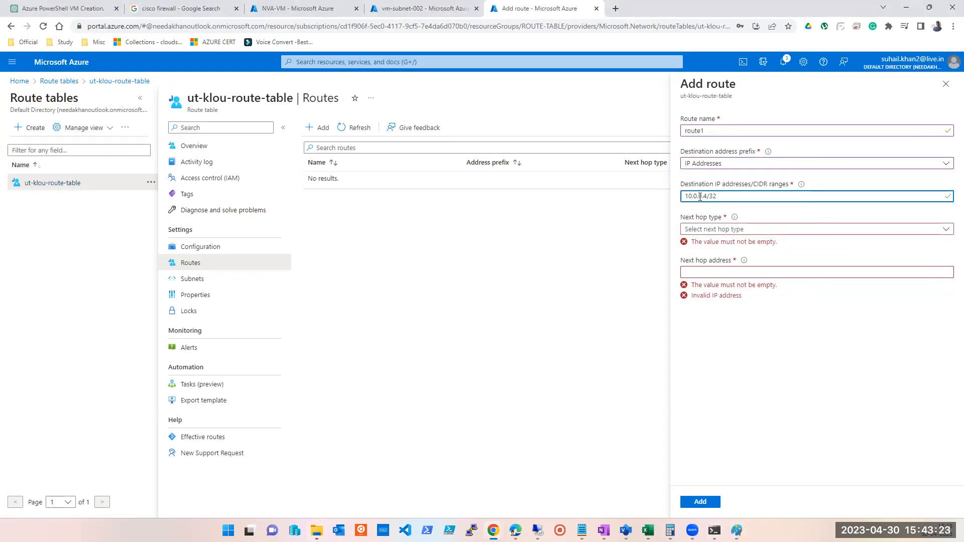
{"action": "key", "text": "Delete"}
{"action": "type", "text": "1"}
Try 0.0.0.0/0 as route1's destination range, and restore 10.0.1.4/32 from a copy.
{"action": "left_click_drag", "start_coordinate": [719, 198], "coordinate": [648, 195]}
{"action": "key", "text": "ctrl+c"}
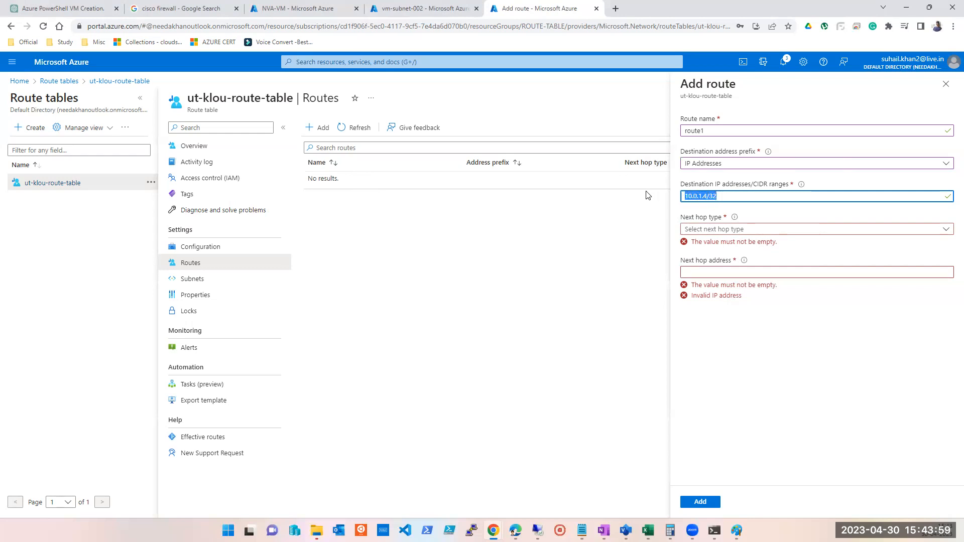
{"action": "type", "text": "0.0.0.0/0"}
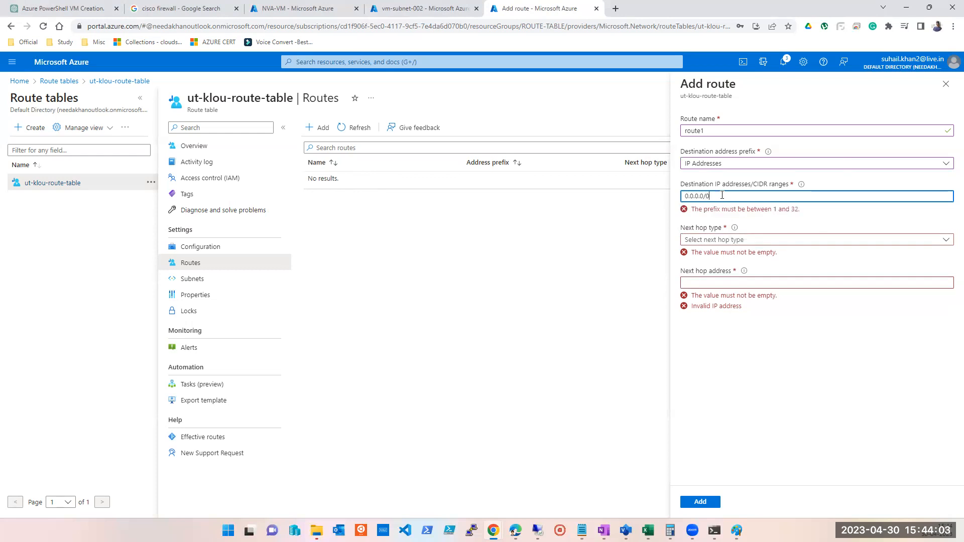
{"action": "left_click", "coordinate": [552, 321]}
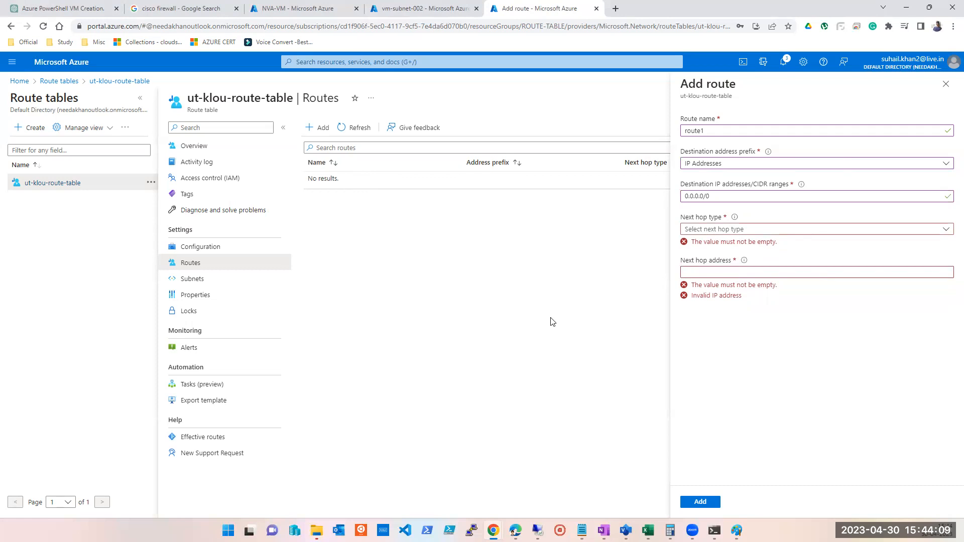
{"action": "left_click_drag", "start_coordinate": [712, 196], "coordinate": [668, 203]}
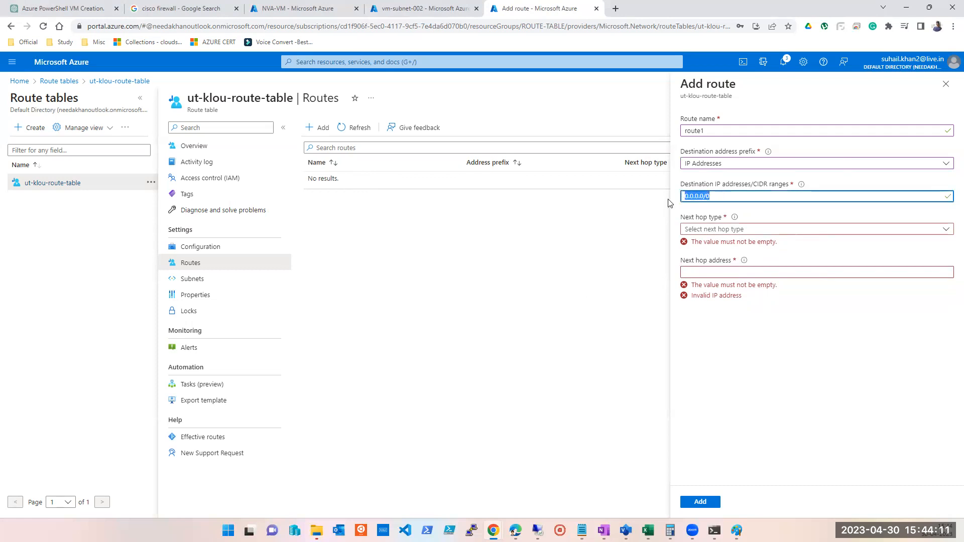
{"action": "key", "text": "ctrl+v"}
{"action": "left_click", "coordinate": [609, 256]}
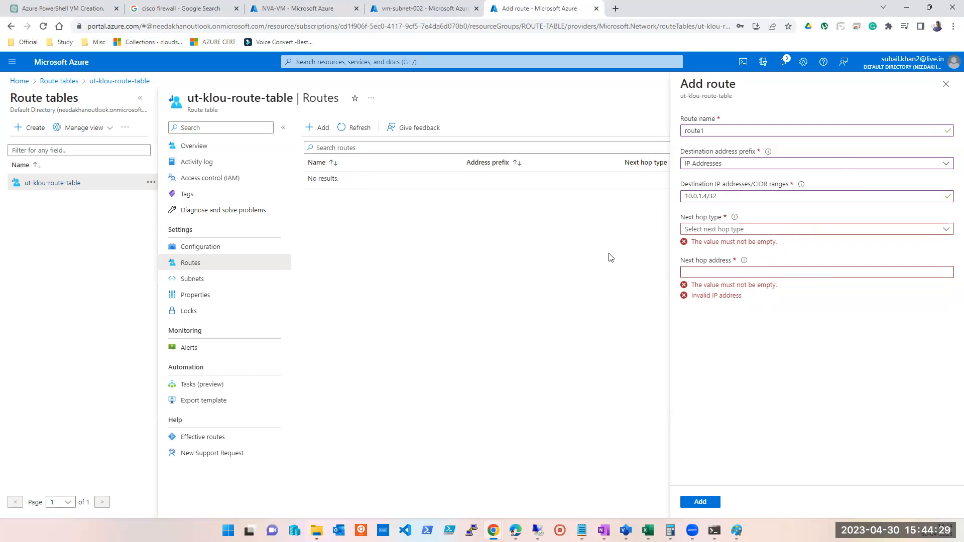
Switch to the local command-line terminal, trace the route to google.com, and return to the Azure portal.
{"action": "left_click", "coordinate": [714, 530]}
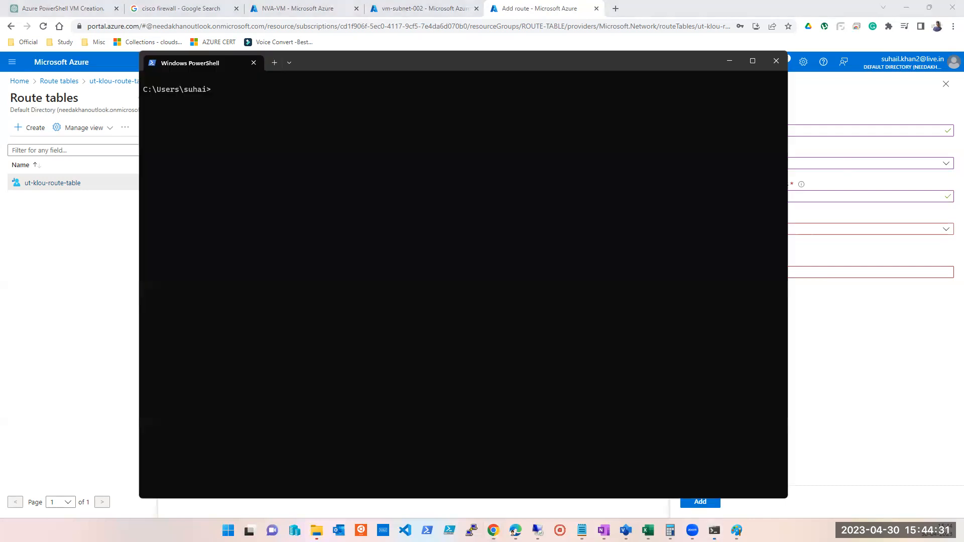
{"action": "type", "text": "tracert go"}
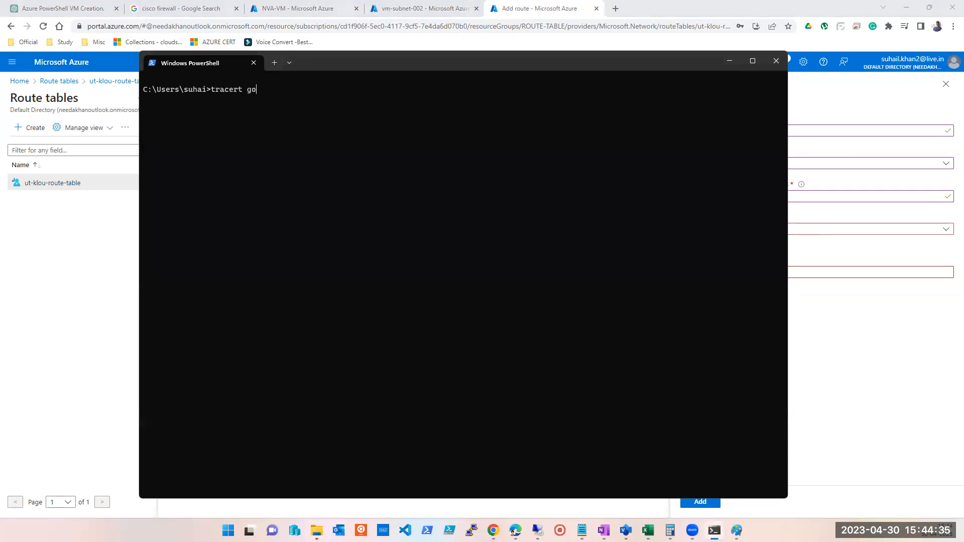
{"action": "type", "text": "ogle.com"}
{"action": "key", "text": "Return"}
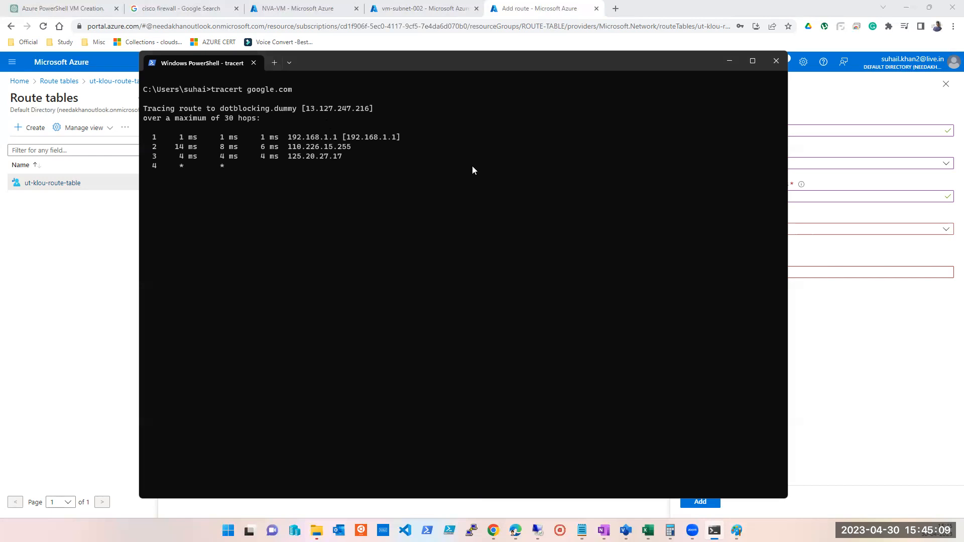
{"action": "left_click", "coordinate": [814, 371]}
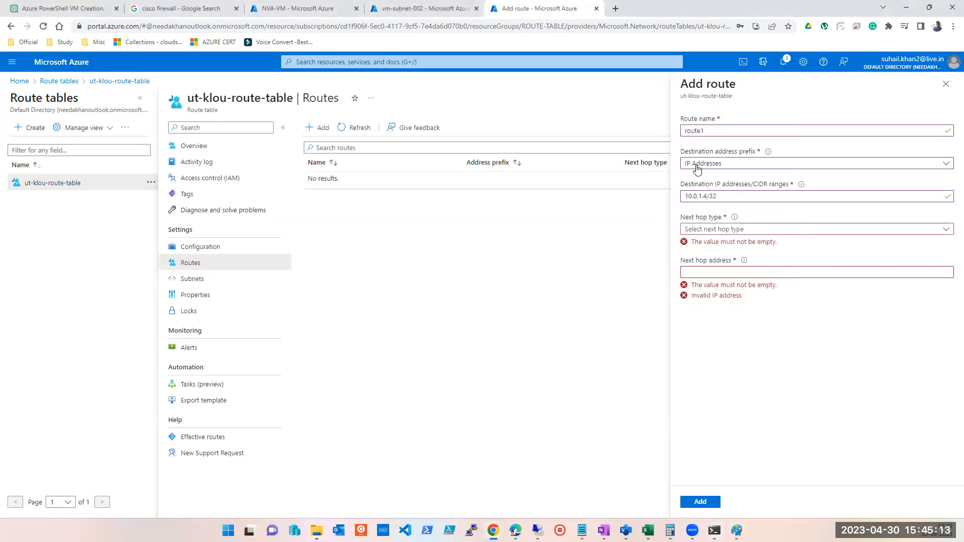
Set route1's next hop type to Virtual appliance and next hop address to 10.0.2.4, add the route, and review its saved settings.
{"action": "left_click_drag", "start_coordinate": [729, 196], "coordinate": [667, 201]}
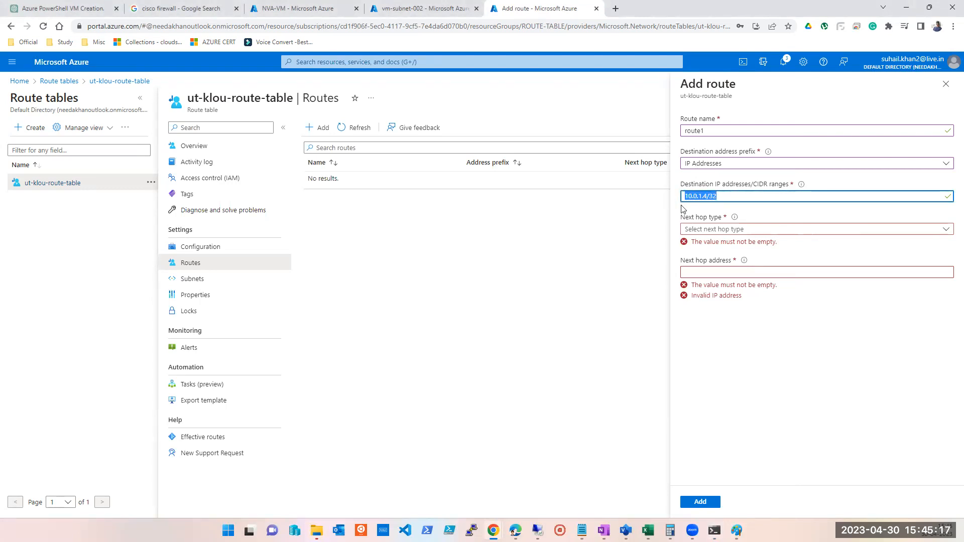
{"action": "left_click", "coordinate": [715, 231]}
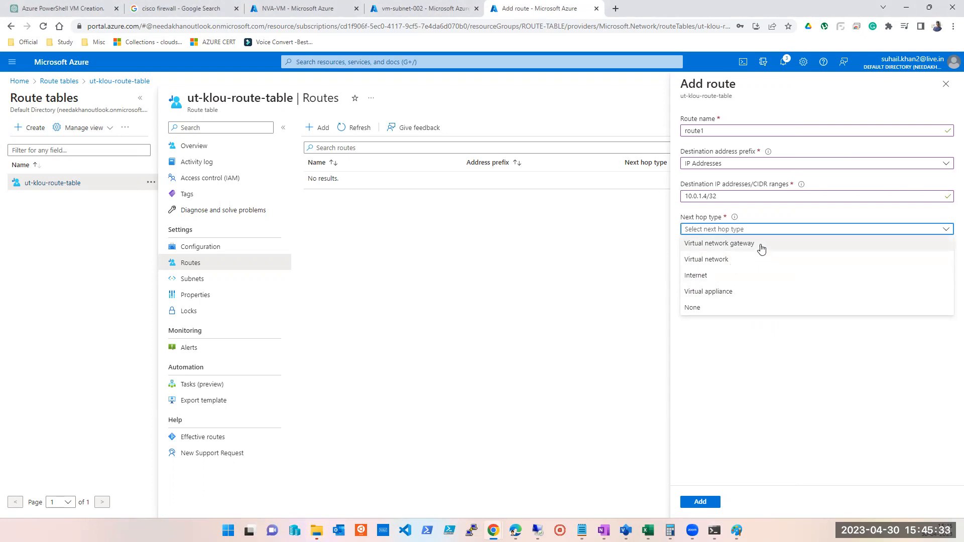
{"action": "left_click", "coordinate": [732, 292]}
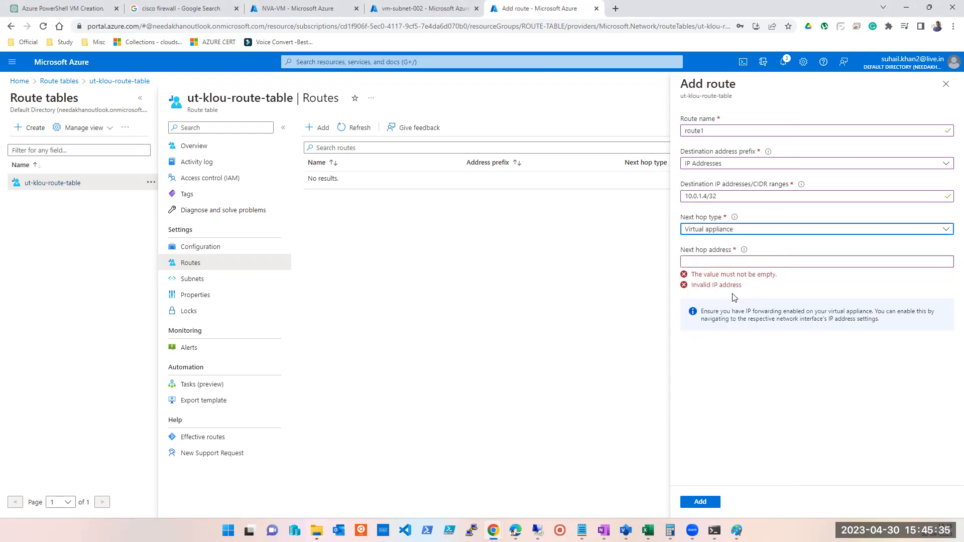
{"action": "left_click", "coordinate": [712, 262]}
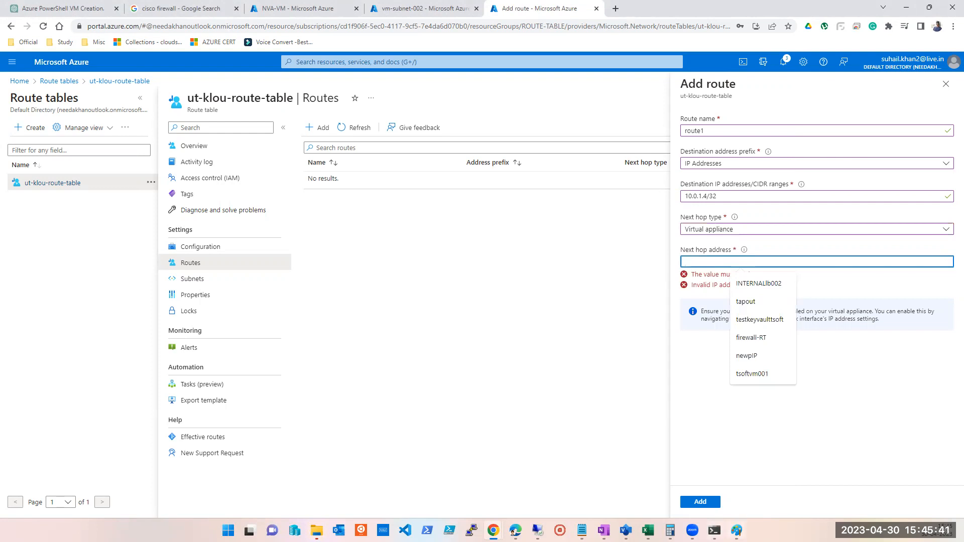
{"action": "key", "text": "alt+Tab"}
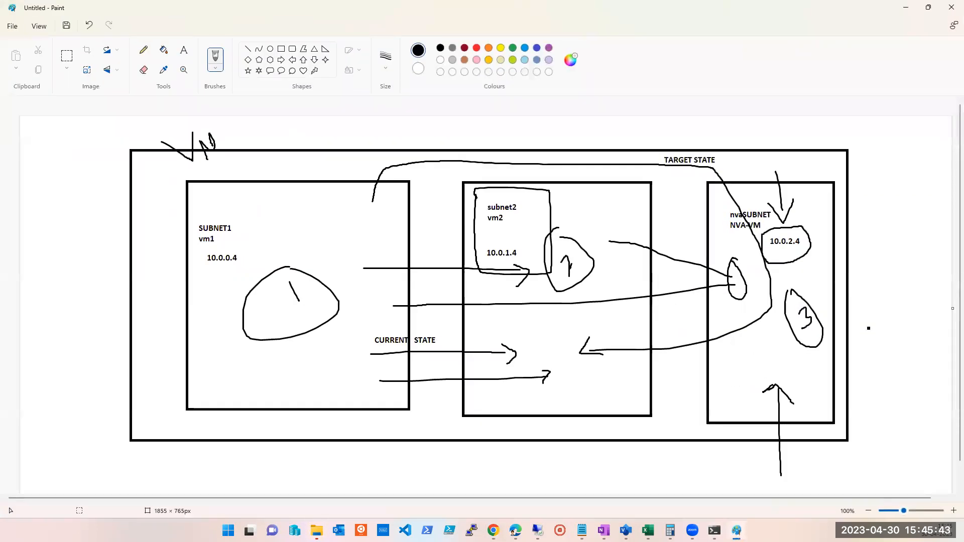
{"action": "key", "text": "alt+Tab"}
{"action": "type", "text": ".0"}
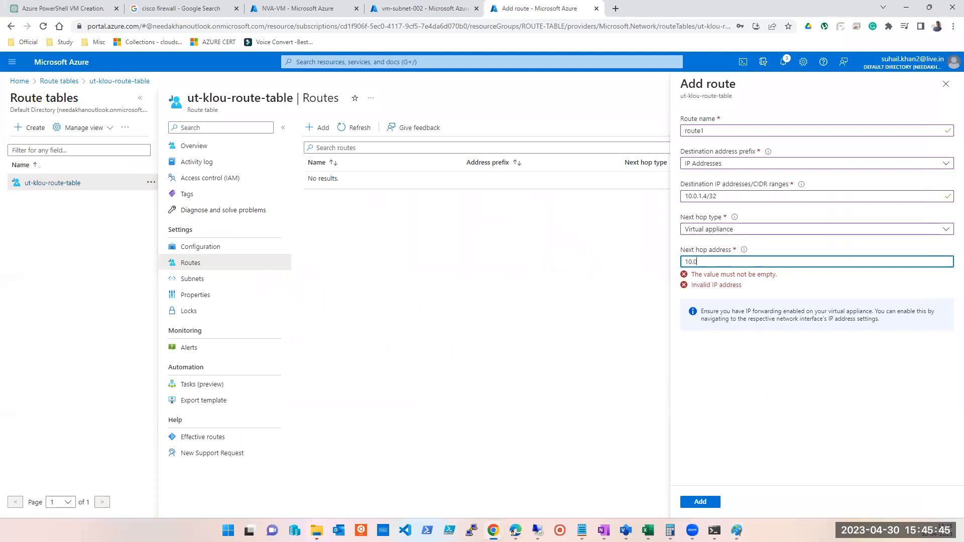
{"action": "type", "text": ".2.4"}
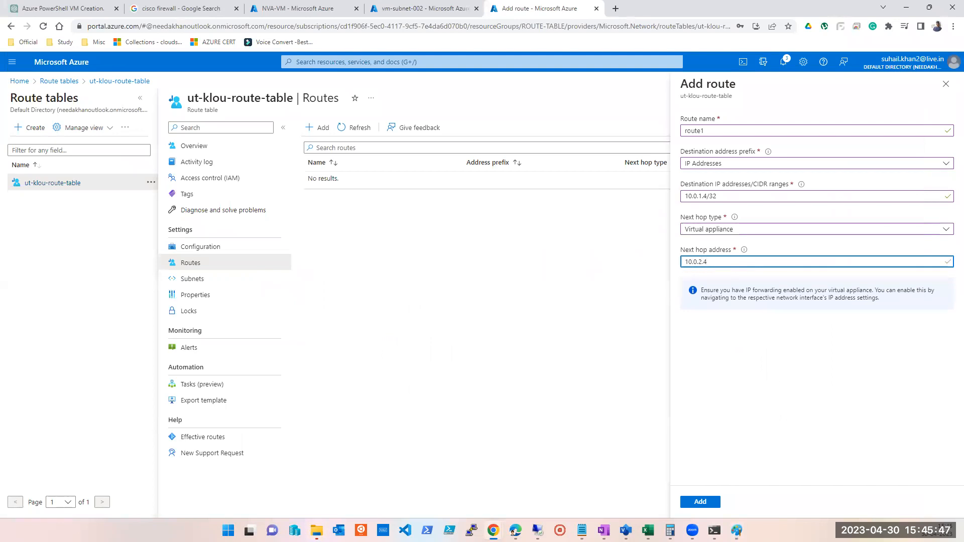
{"action": "left_click", "coordinate": [602, 385]}
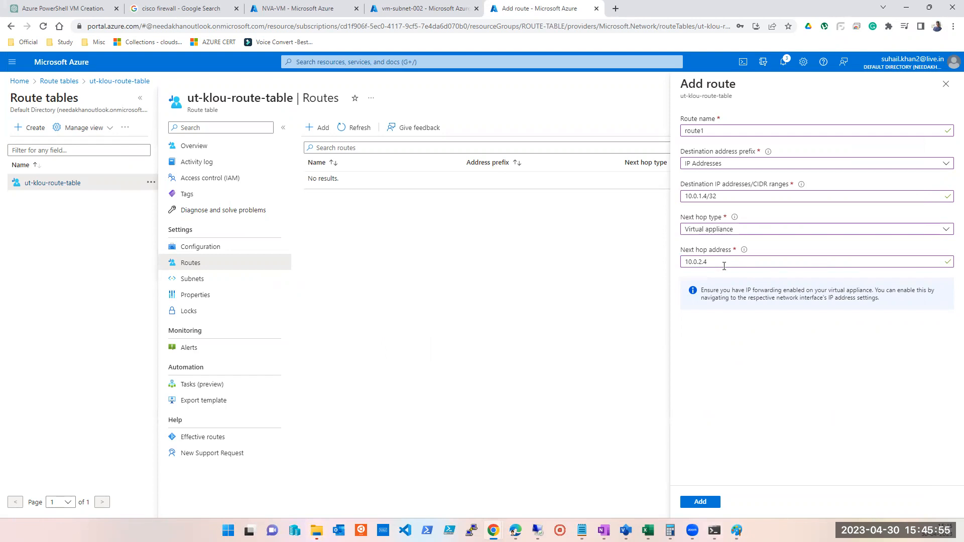
{"action": "left_click", "coordinate": [701, 501]}
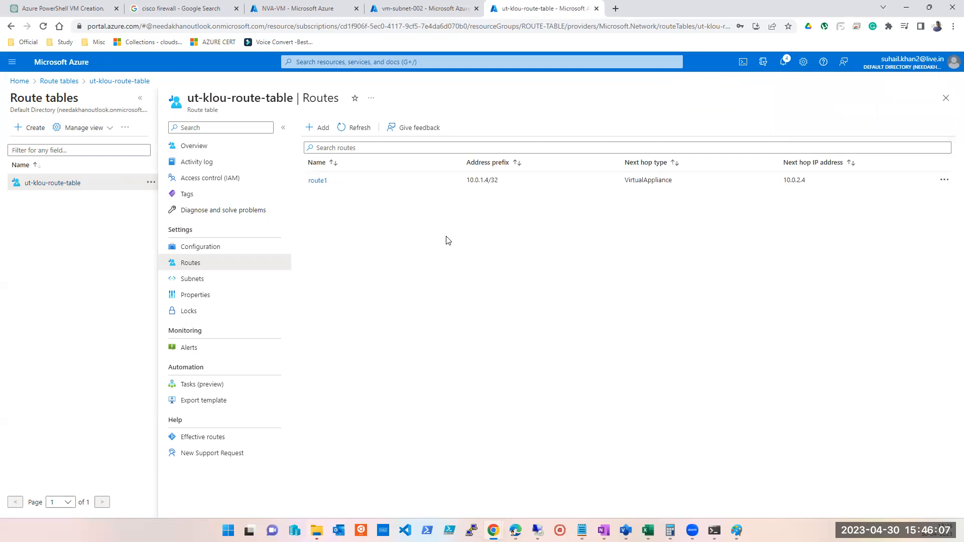
{"action": "left_click", "coordinate": [320, 180]}
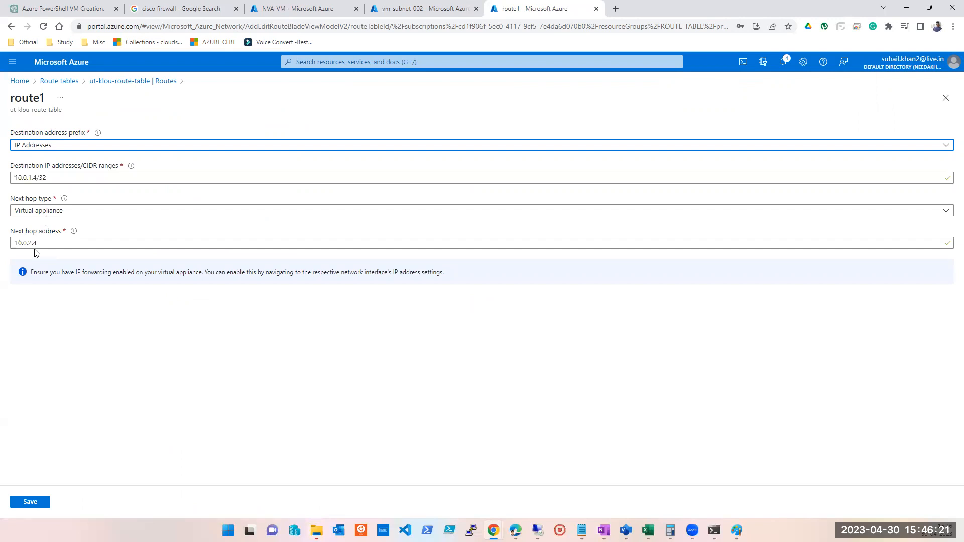
{"action": "left_click", "coordinate": [945, 99]}
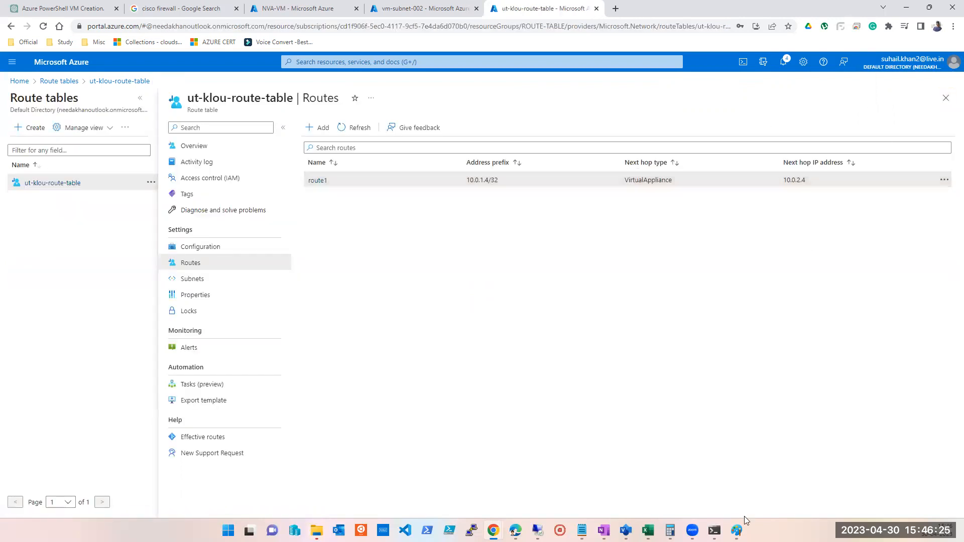
Switch to the Paint diagram, sketch a circle in subnet2 with an arrow toward the nvaSUBNET box, and minimize Paint.
{"action": "left_click", "coordinate": [736, 531]}
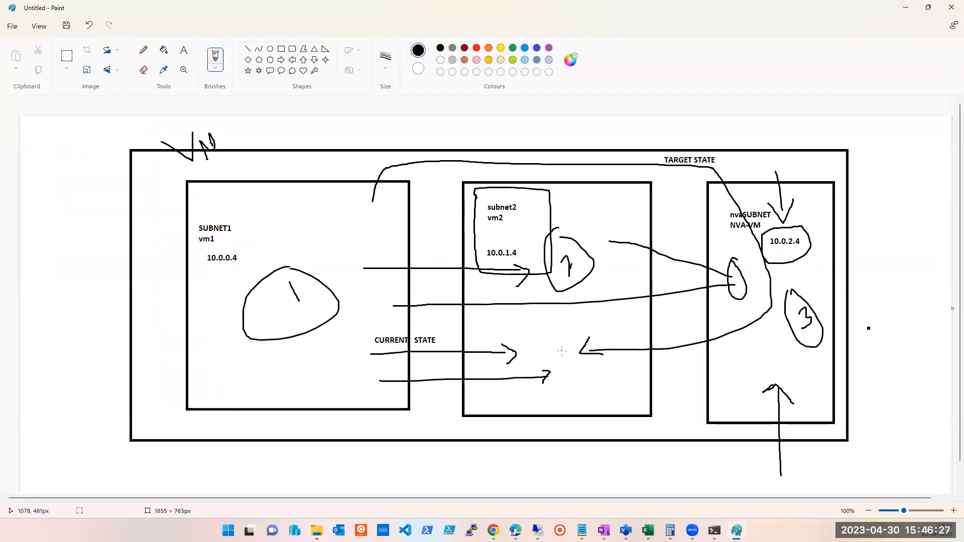
{"action": "mouse_move", "coordinate": [561, 335]}
{"action": "left_mouse_down"}
{"action": "mouse_move", "coordinate": [515, 357]}
{"action": "mouse_move", "coordinate": [552, 337]}
{"action": "mouse_move", "coordinate": [730, 304]}
{"action": "mouse_move", "coordinate": [734, 314]}
{"action": "left_mouse_up"}
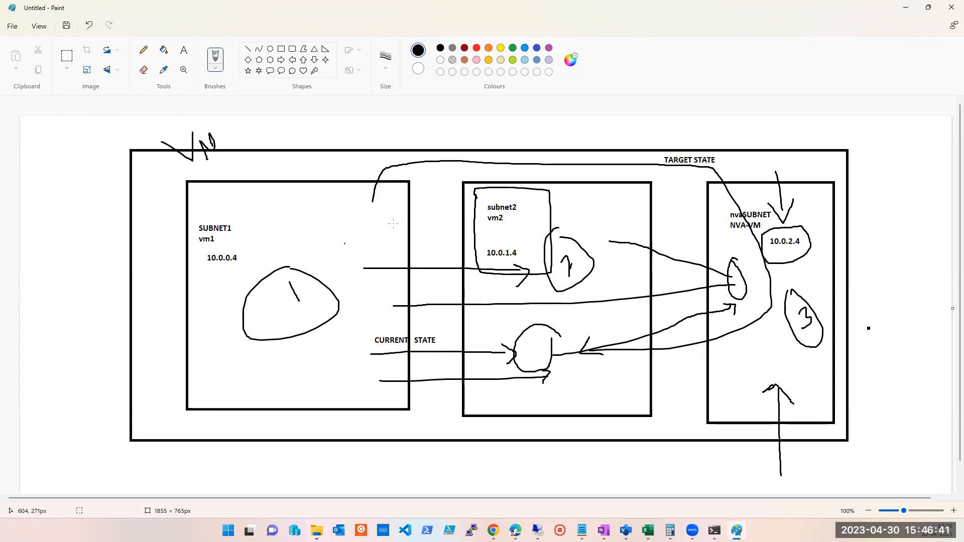
{"action": "left_click", "coordinate": [906, 8]}
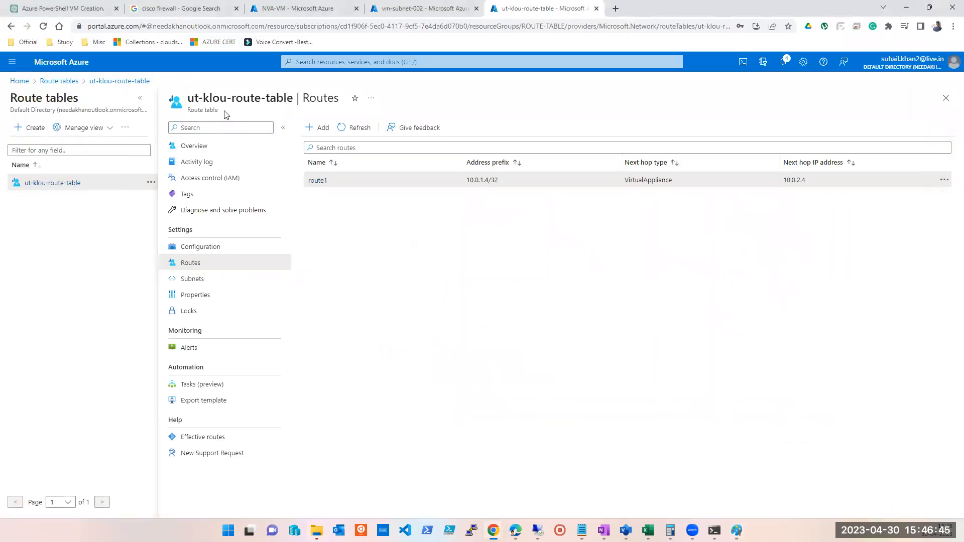
Start a subnet association for ut-klou-route-table, check the available virtual networks, and select SUBNET1 in routetableVNET.
{"action": "left_click", "coordinate": [196, 285]}
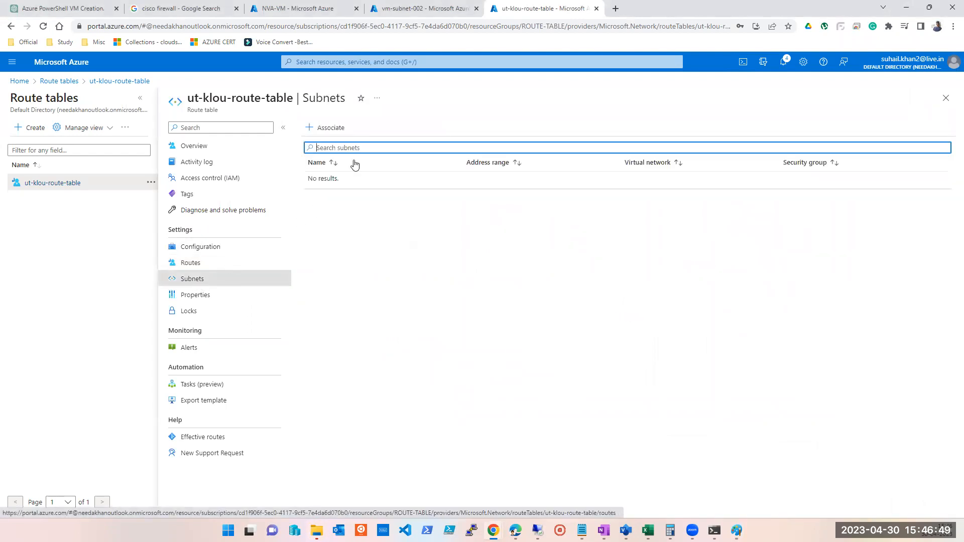
{"action": "left_click", "coordinate": [330, 129]}
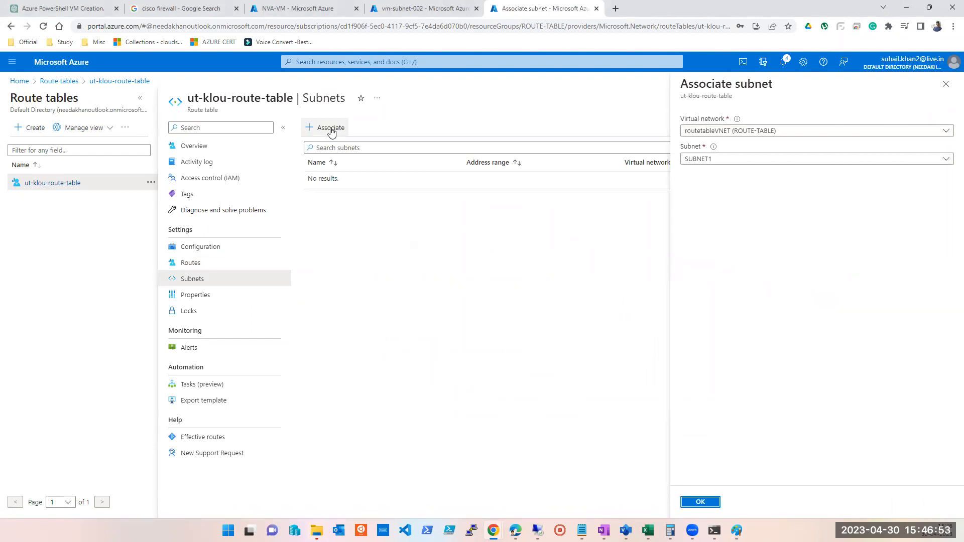
{"action": "left_click", "coordinate": [760, 132]}
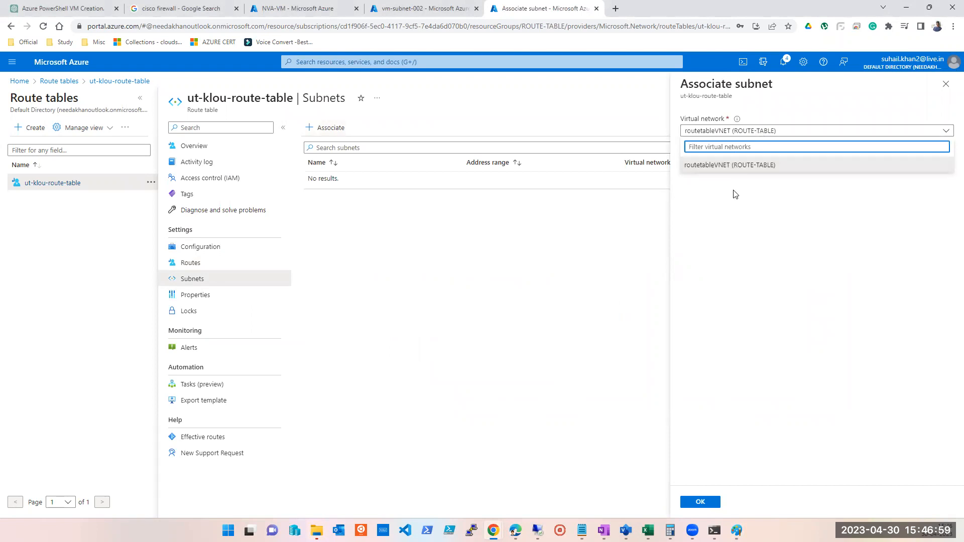
{"action": "left_click", "coordinate": [748, 250]}
{"action": "left_click", "coordinate": [728, 133]}
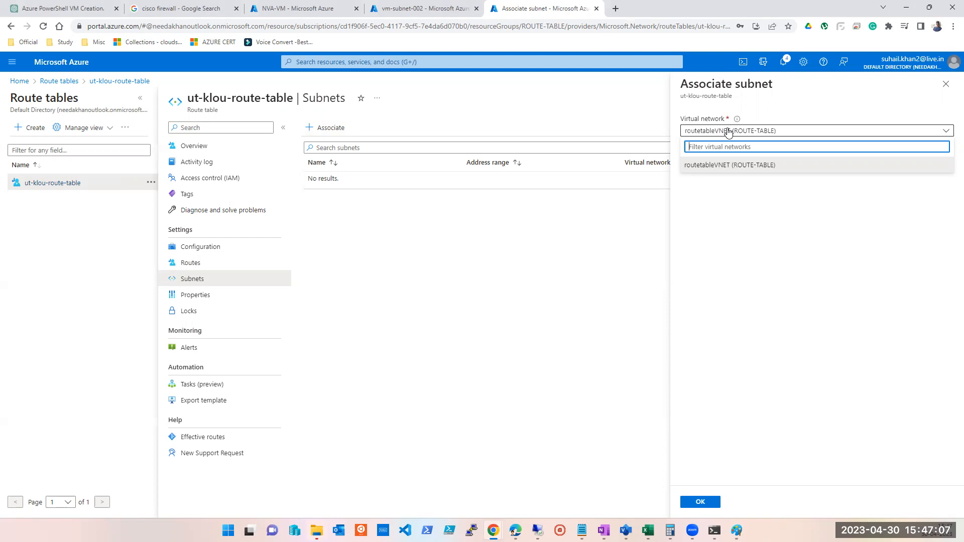
{"action": "left_click", "coordinate": [747, 232]}
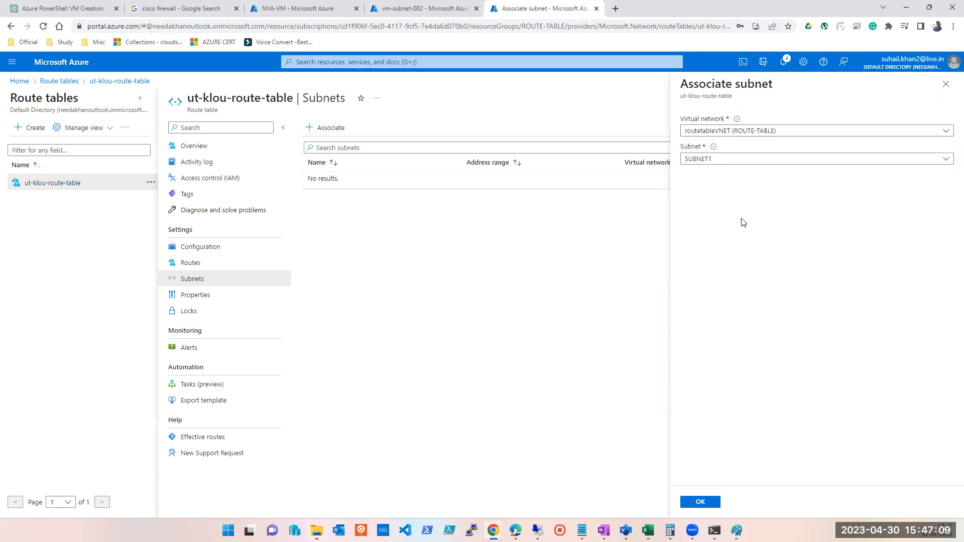
{"action": "left_click", "coordinate": [724, 167]}
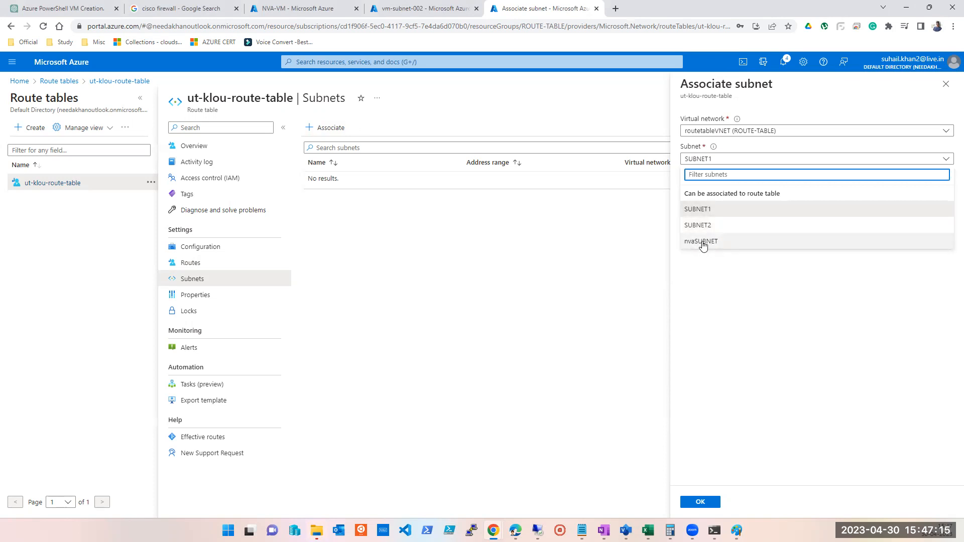
{"action": "left_click", "coordinate": [702, 213]}
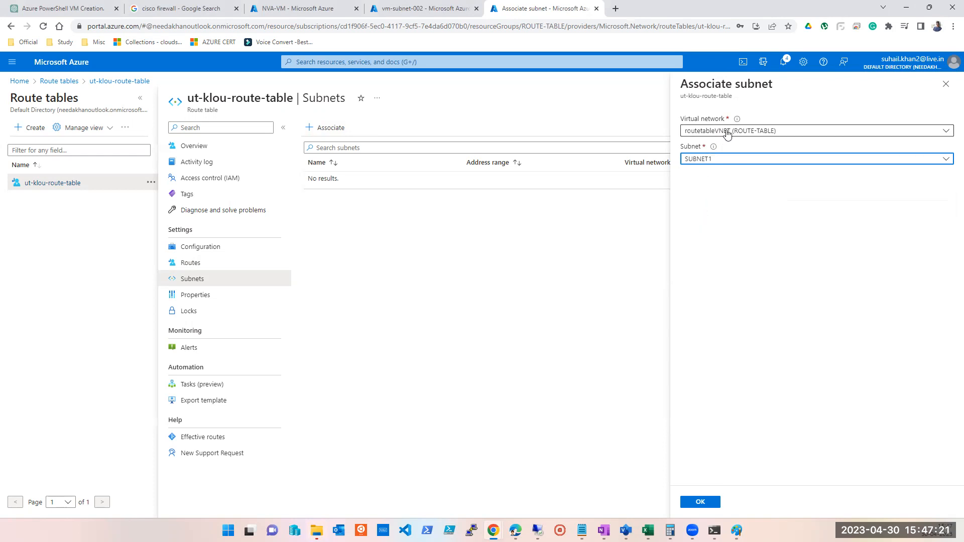
Switch to Visio, examine the HUB and SPOKE network diagram, and return to the Azure portal.
{"action": "left_click", "coordinate": [626, 531]}
{"action": "left_click", "coordinate": [492, 499]}
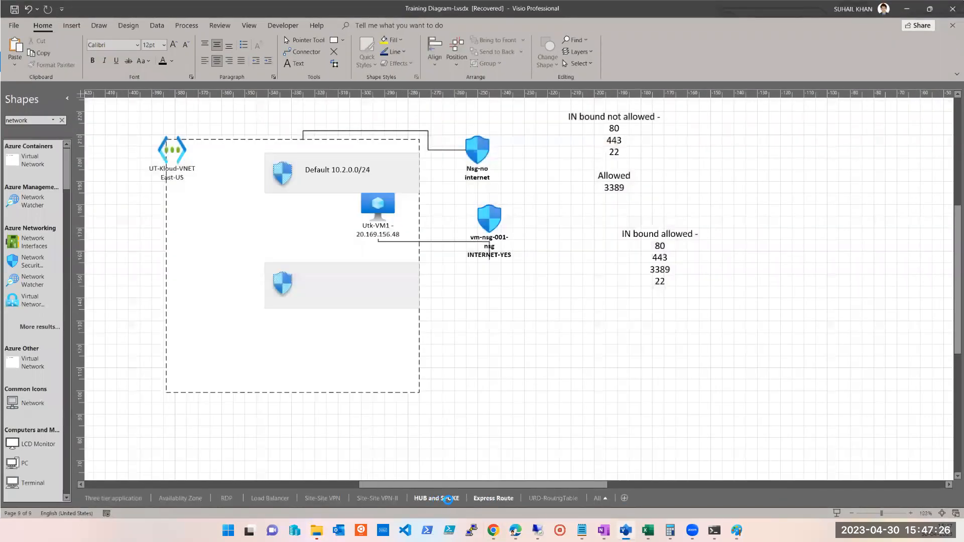
{"action": "left_click", "coordinate": [435, 498]}
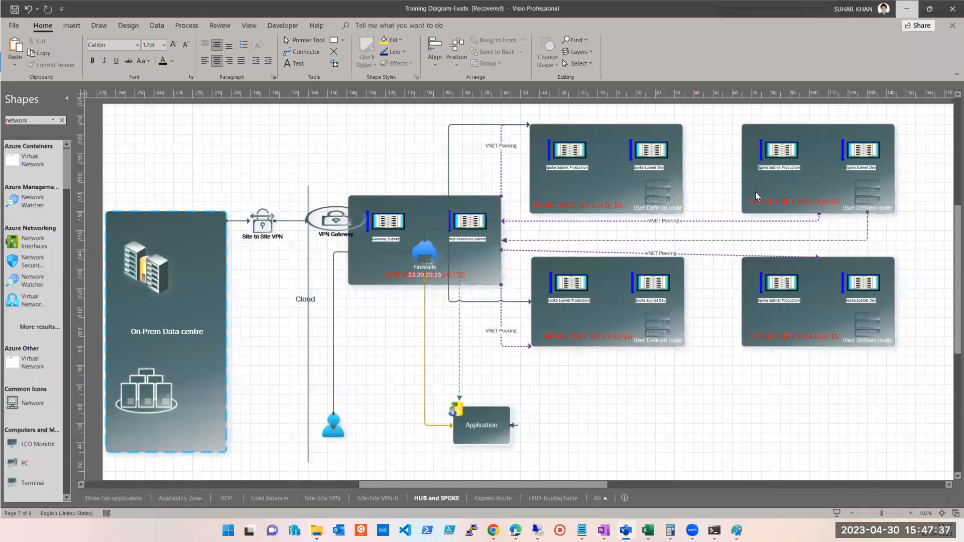
{"action": "key", "text": "alt+Tab"}
Recheck the available subnets, associate SUBNET1 with ut-klou-route-table, and return to the refreshed list of route tables.
{"action": "left_click", "coordinate": [768, 133]}
{"action": "left_click", "coordinate": [768, 133]}
{"action": "left_click", "coordinate": [737, 160]}
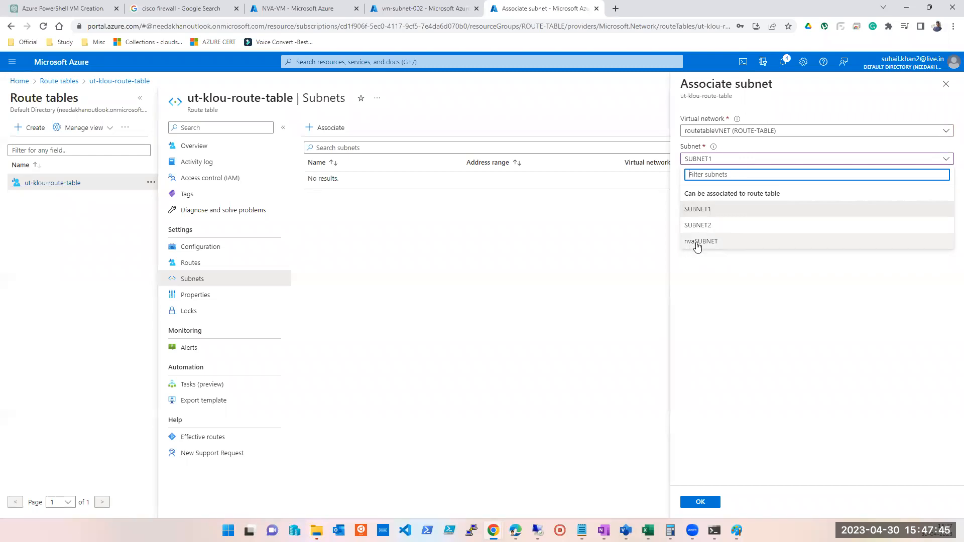
{"action": "left_click", "coordinate": [736, 297]}
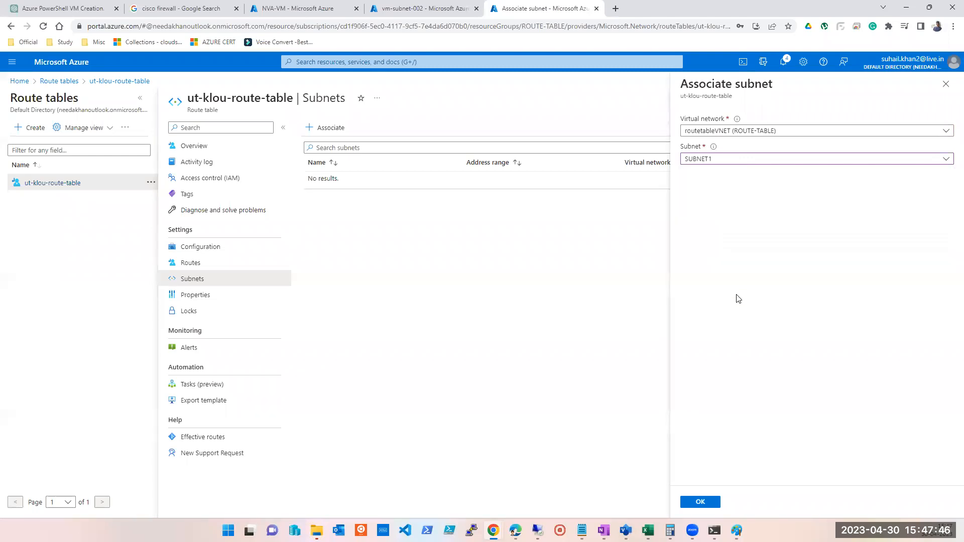
{"action": "left_click", "coordinate": [713, 160]}
{"action": "left_click", "coordinate": [715, 209]}
{"action": "left_click", "coordinate": [701, 501]}
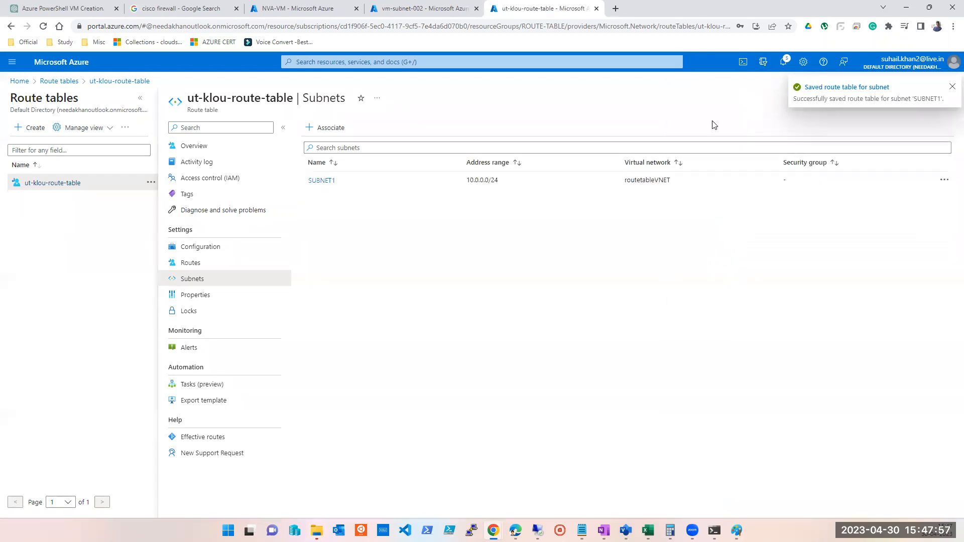
{"action": "left_click", "coordinate": [950, 87]}
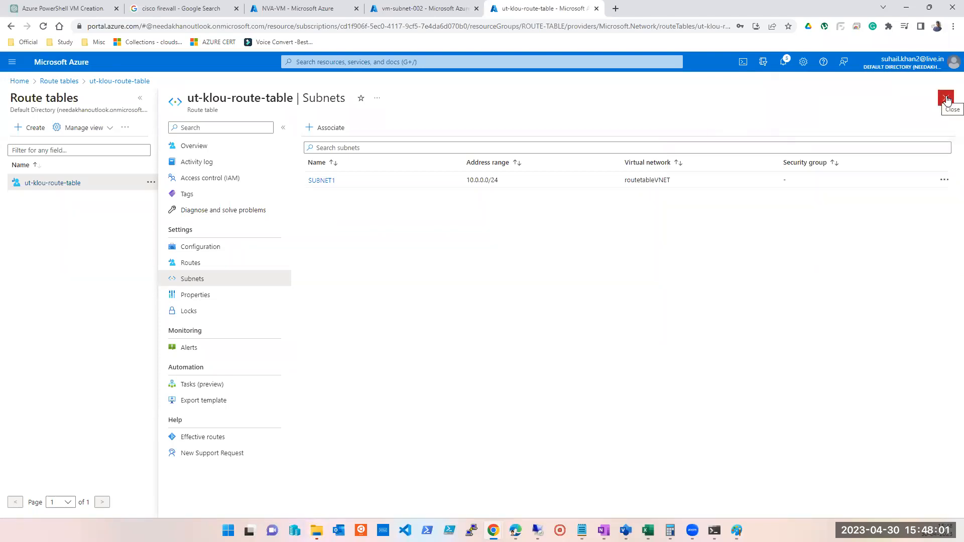
{"action": "left_click", "coordinate": [947, 99]}
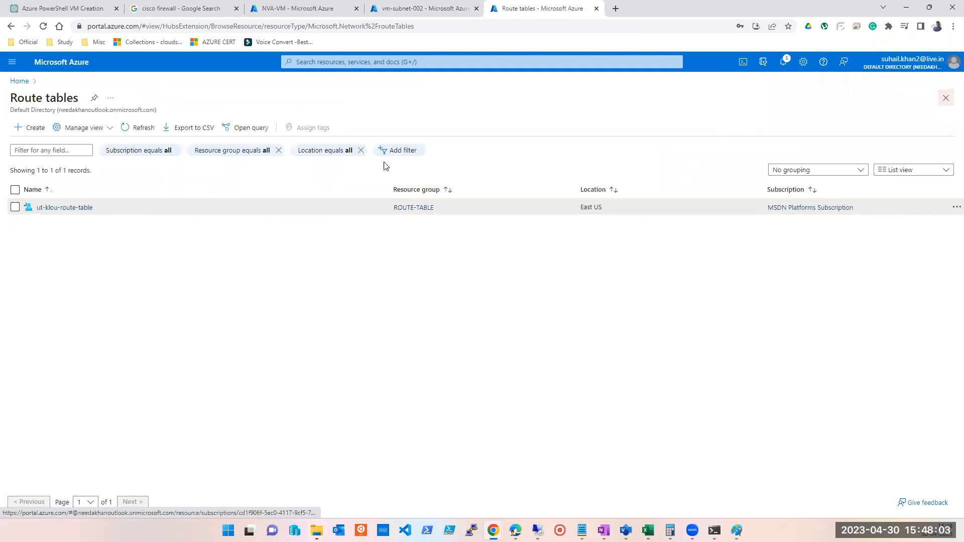
{"action": "left_click", "coordinate": [142, 129]}
Switch to the Remote Desktop session on 10.0.0.4 and rerun tracert 10.0.1.4 in PowerShell.
{"action": "mouse_move", "coordinate": [538, 530]}
{"action": "left_click", "coordinate": [538, 477]}
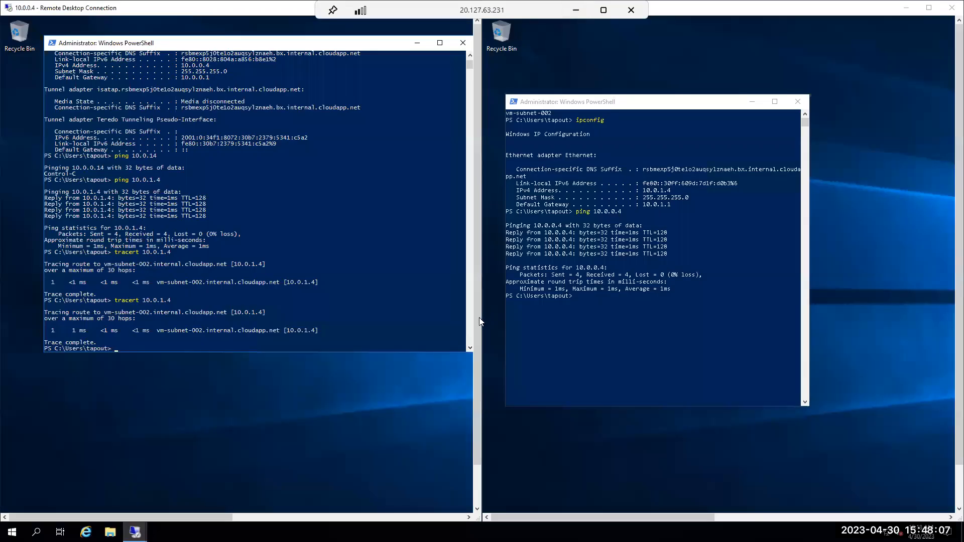
{"action": "left_click", "coordinate": [347, 325]}
{"action": "key", "text": "Up"}
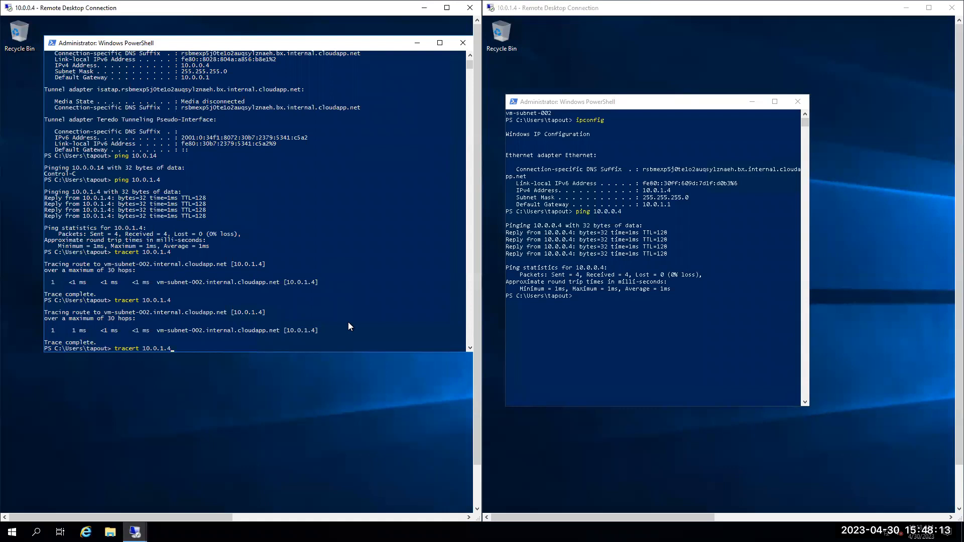
{"action": "key", "text": "Up"}
{"action": "key", "text": "Up"}
{"action": "key", "text": "Down"}
{"action": "key", "text": "Return"}
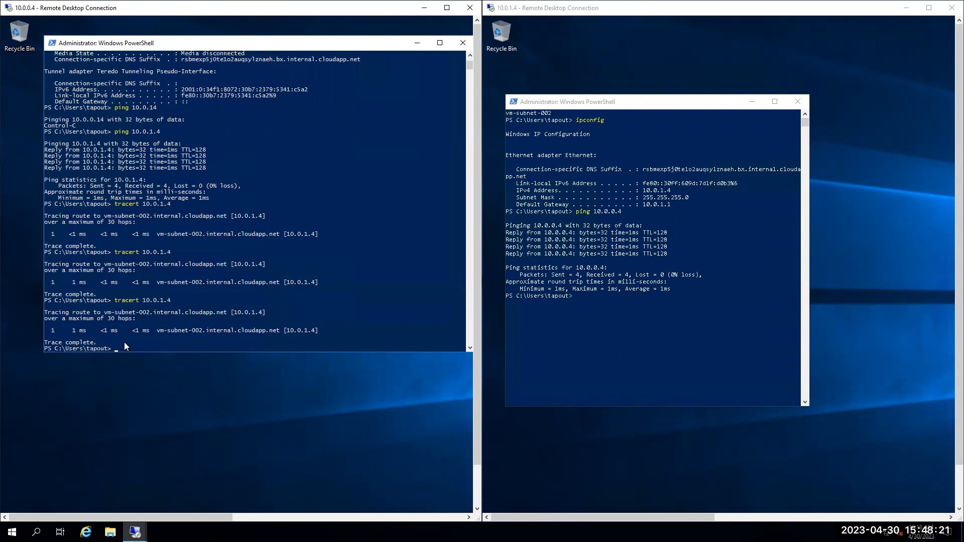
Clear the PowerShell console in the 10.0.0.4 session and rerun tracert 10.0.1.4.
{"action": "left_click", "coordinate": [271, 342]}
{"action": "type", "text": "cls"}
{"action": "key", "text": "Return"}
{"action": "key", "text": "Up"}
{"action": "key", "text": "Up"}
{"action": "key", "text": "Return"}
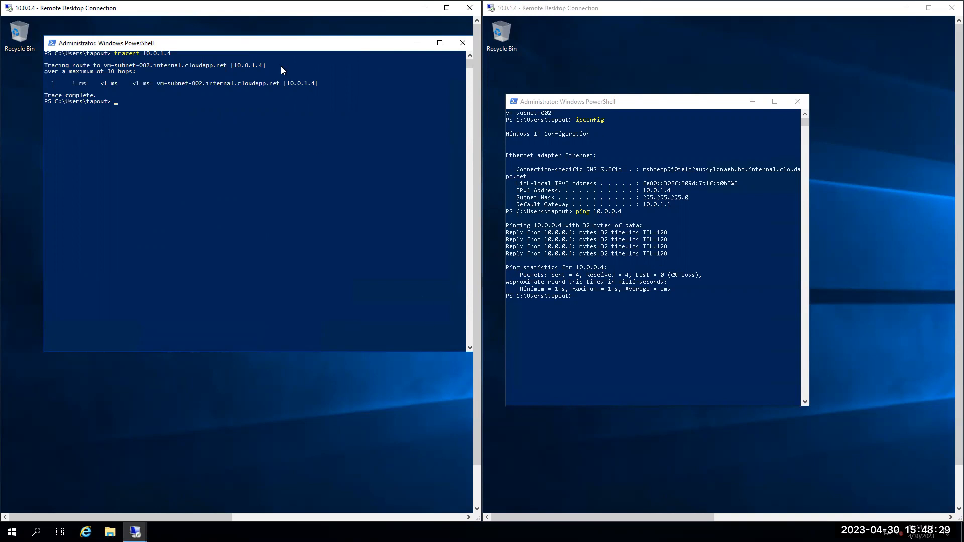
Switch to Paint, examine the current and target state routing sketch, and return to the Remote Desktop session.
{"action": "mouse_move", "coordinate": [593, 2]}
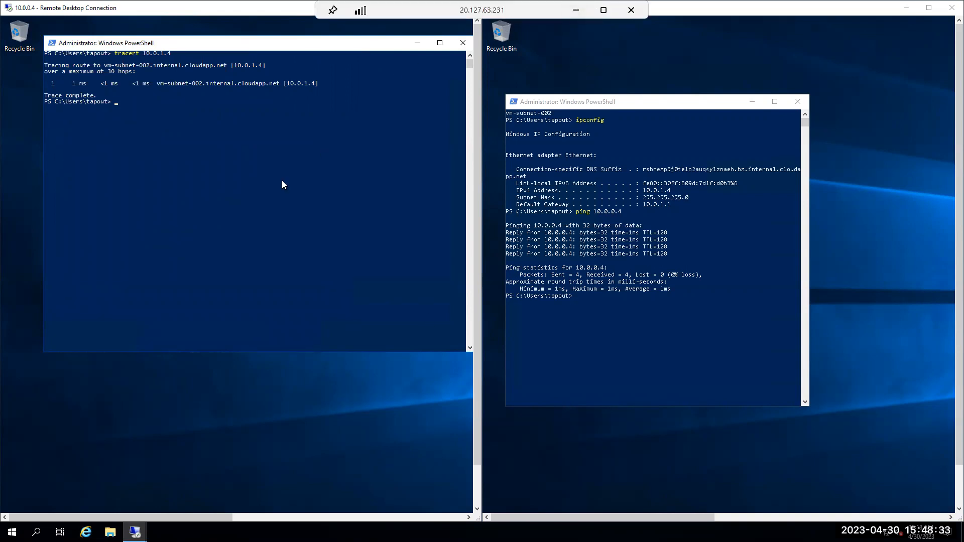
{"action": "left_click", "coordinate": [228, 115]}
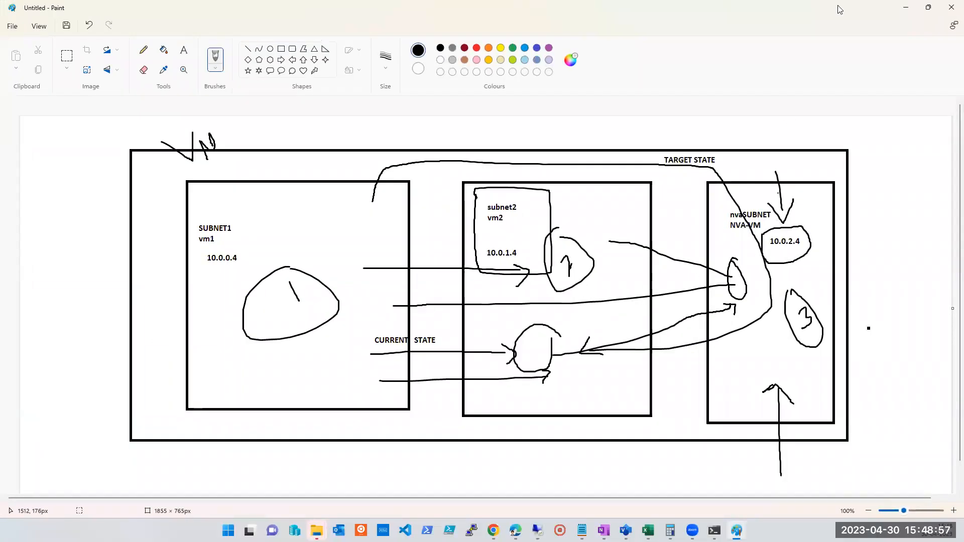
{"action": "left_click", "coordinate": [908, 8]}
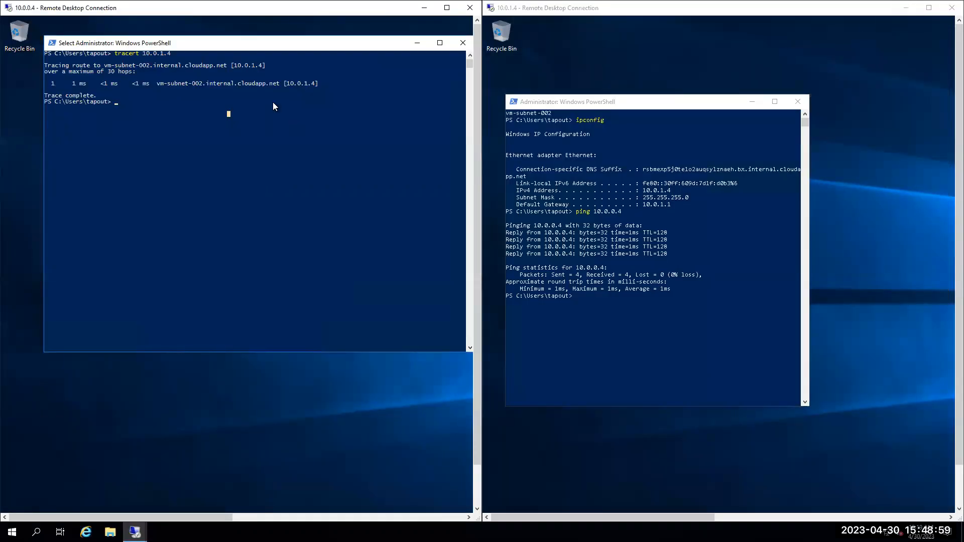
Clear the text selection in the 10.0.0.4 PowerShell console and run tracert 10.0.1.4 once more.
{"action": "left_click", "coordinate": [307, 84]}
{"action": "left_click", "coordinate": [273, 125]}
{"action": "key", "text": "Escape"}
{"action": "key", "text": "Up"}
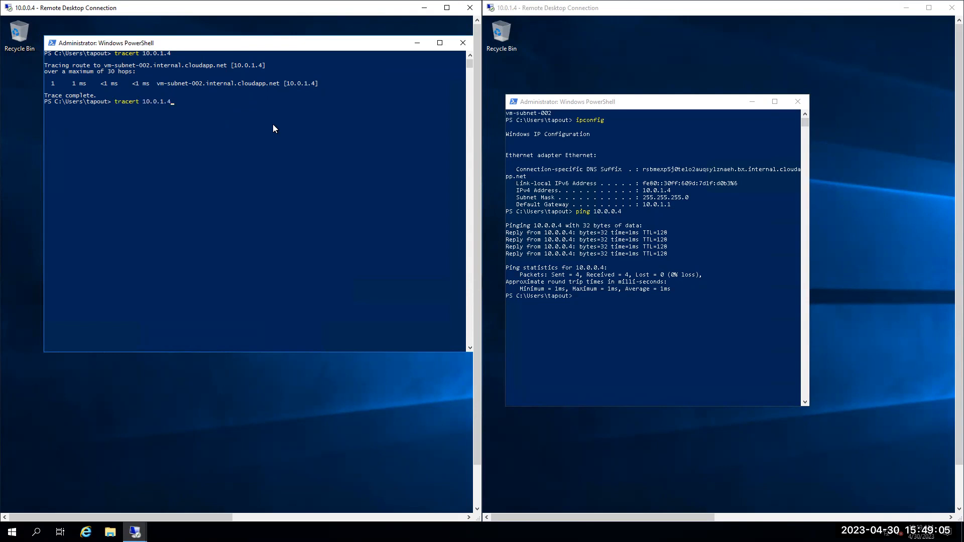
{"action": "key", "text": "Return"}
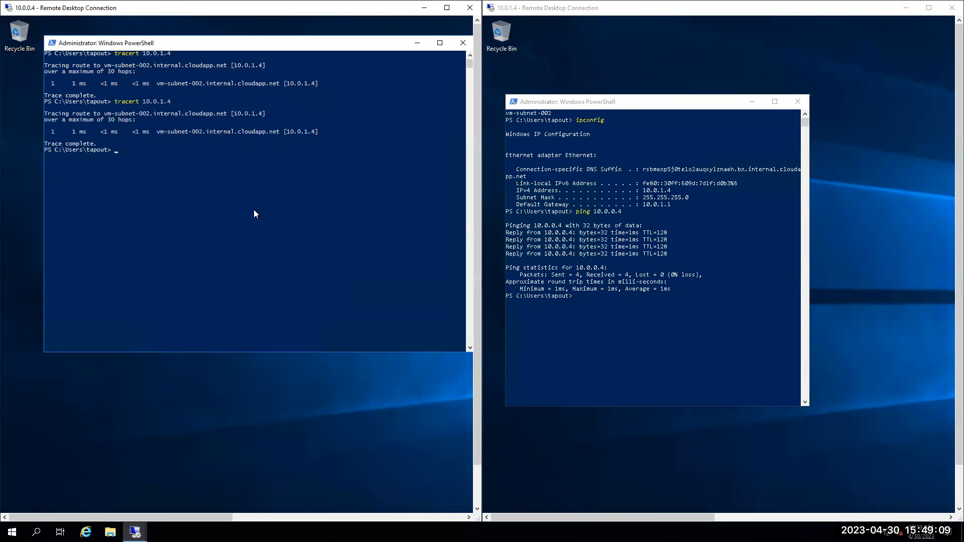
Repeat tracert 10.0.1.4 from 10.0.0.4 on a cleared console and inspect the first hop in the output.
{"action": "key", "text": "Up"}
{"action": "key", "text": "Return"}
{"action": "type", "text": "cls"}
{"action": "key", "text": "Return"}
{"action": "key", "text": "Up"}
{"action": "key", "text": "Escape"}
{"action": "type", "text": "tracert 10.0.1.4"}
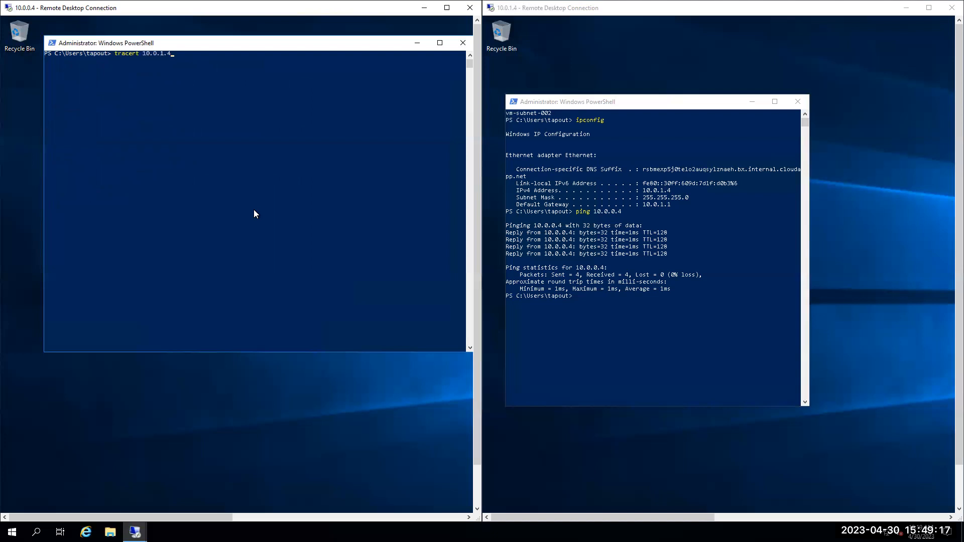
{"action": "key", "text": "Return"}
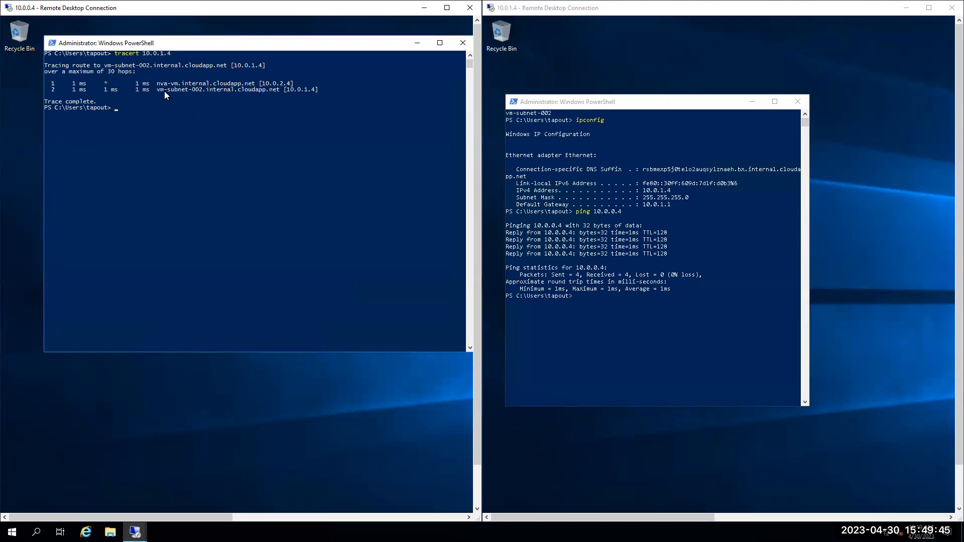
{"action": "left_click_drag", "start_coordinate": [159, 83], "coordinate": [183, 84]}
{"action": "left_click", "coordinate": [216, 137]}
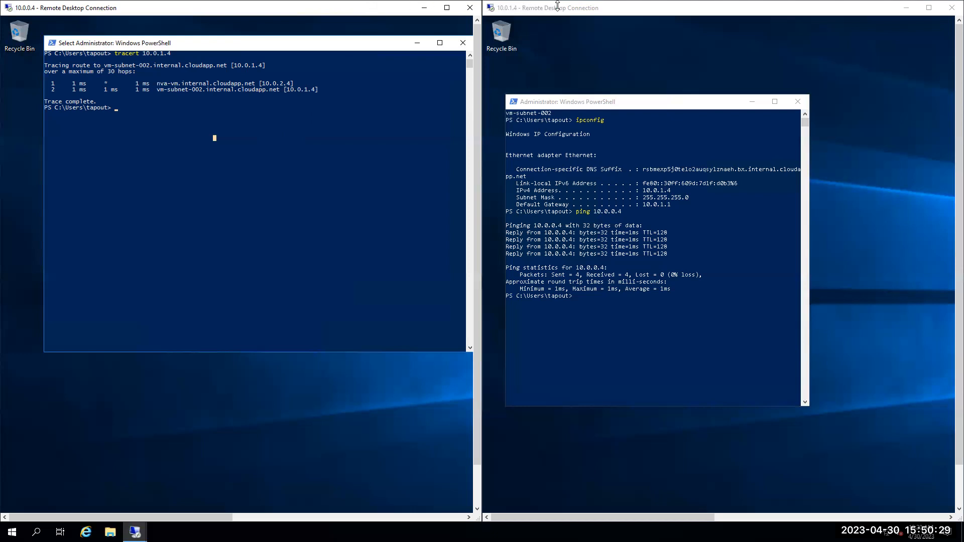
Switch to Visio, examine the HUB and SPOKE network diagram, and return to the Remote Desktop session.
{"action": "left_click", "coordinate": [576, 10]}
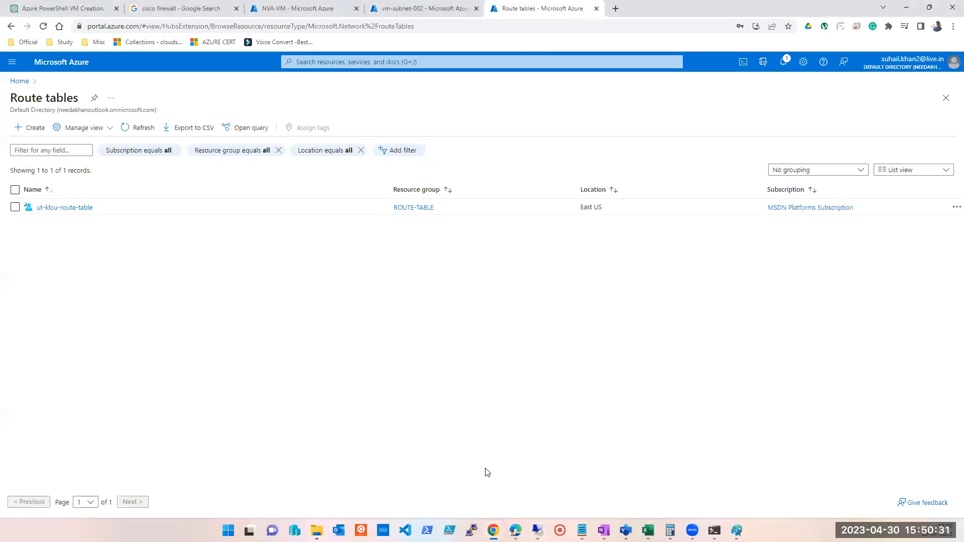
{"action": "mouse_move", "coordinate": [604, 530]}
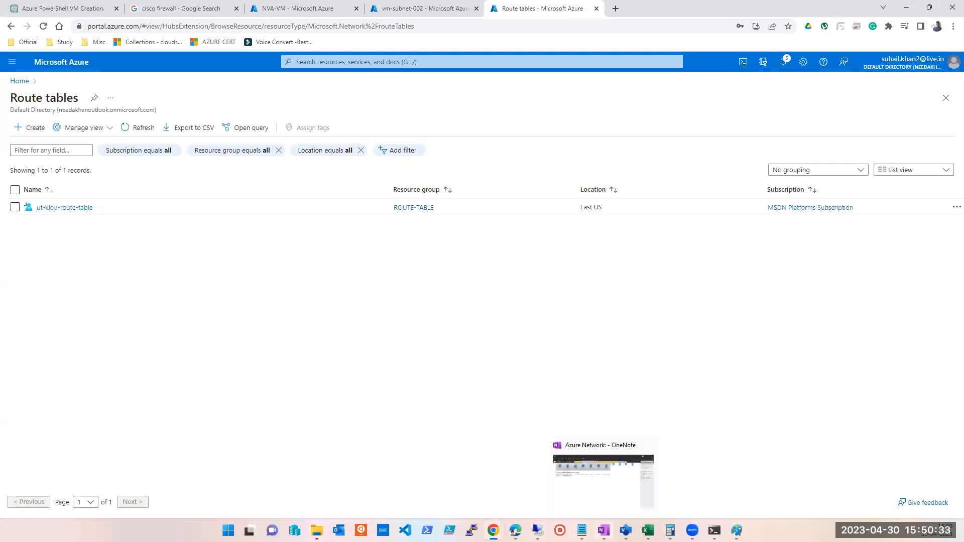
{"action": "mouse_move", "coordinate": [693, 530]}
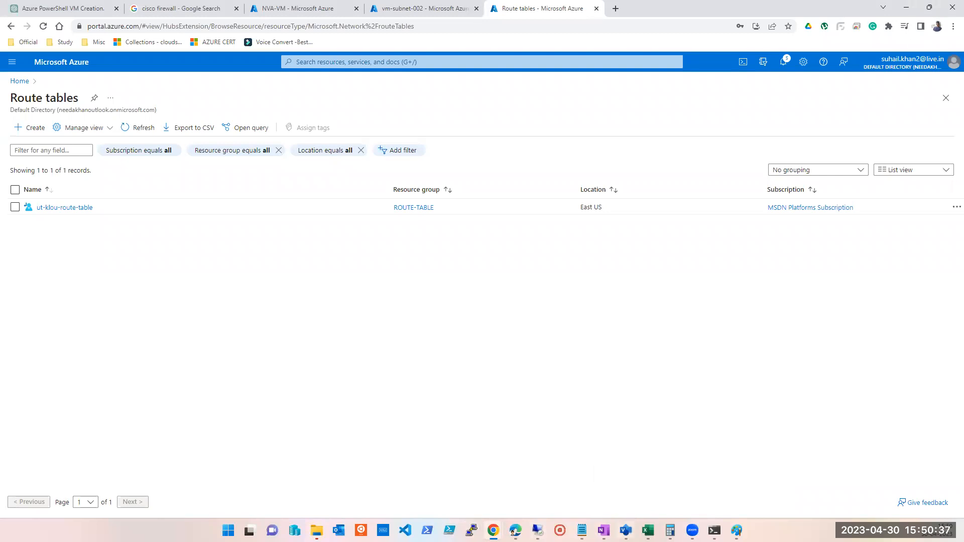
{"action": "left_click", "coordinate": [626, 527]}
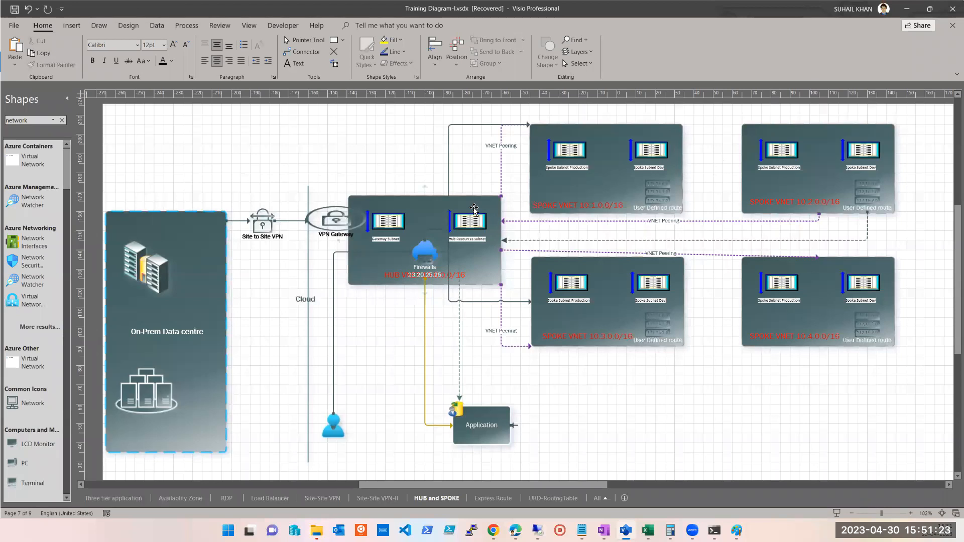
{"action": "left_click", "coordinate": [906, 9]}
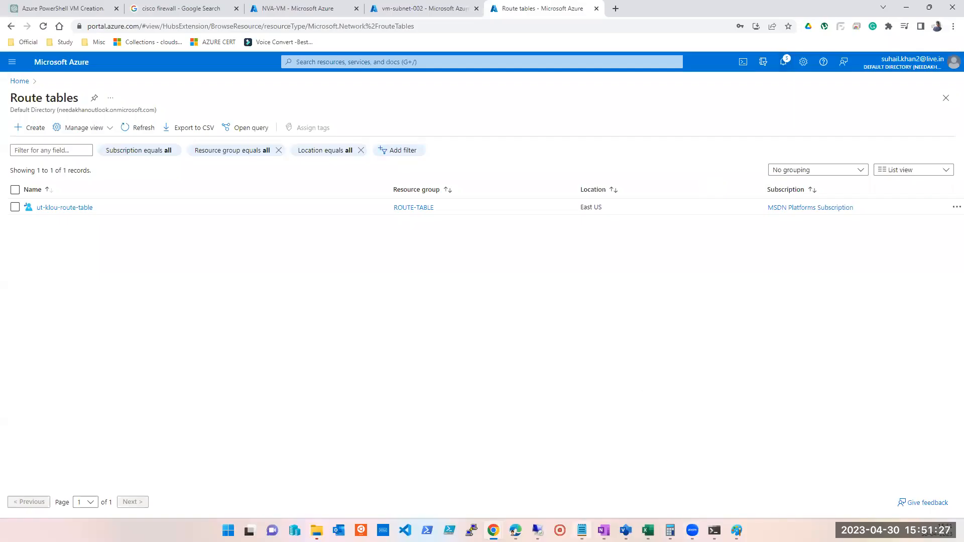
{"action": "left_click", "coordinate": [538, 530]}
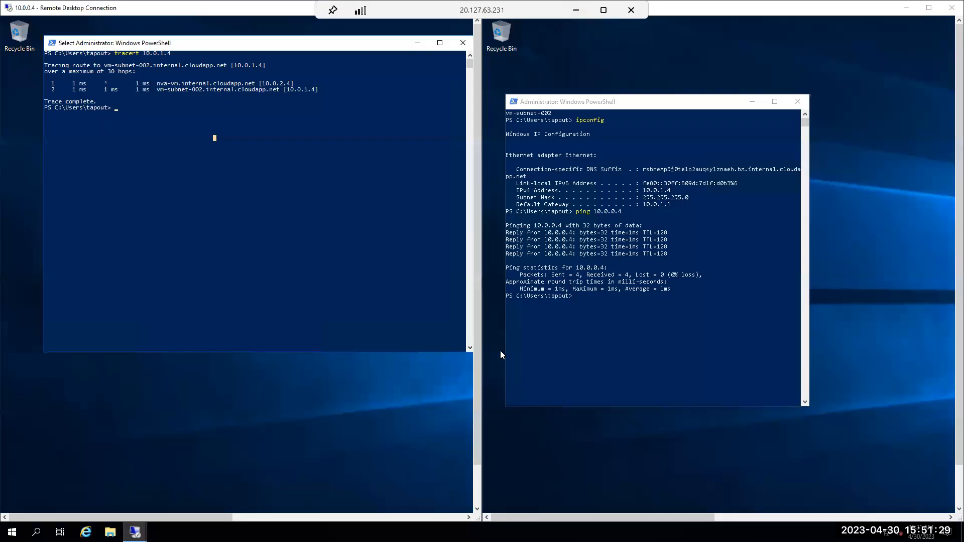
Run tracert 10.0.0.4 in PowerShell on the 10.0.1.4 machine, correcting the misspelled command.
{"action": "left_click", "coordinate": [617, 340]}
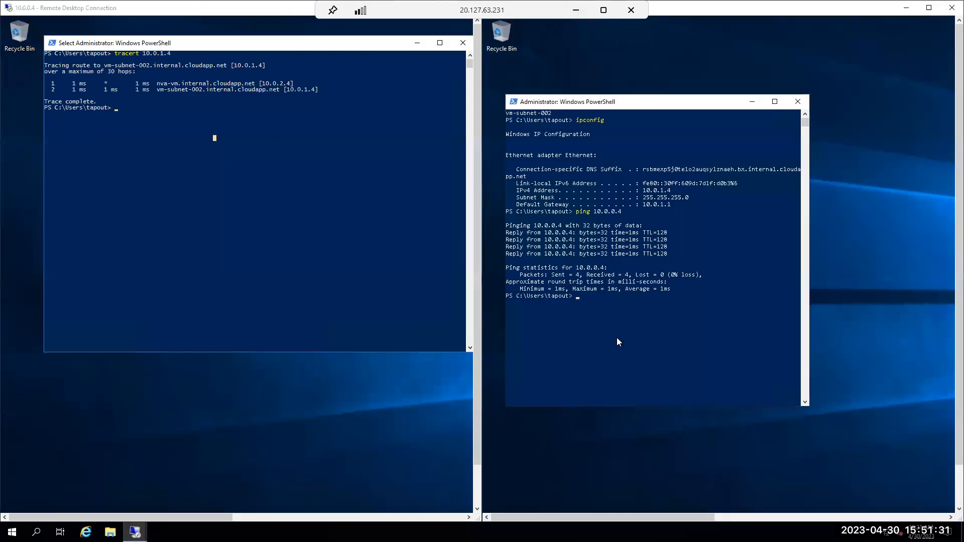
{"action": "type", "text": "tracet "}
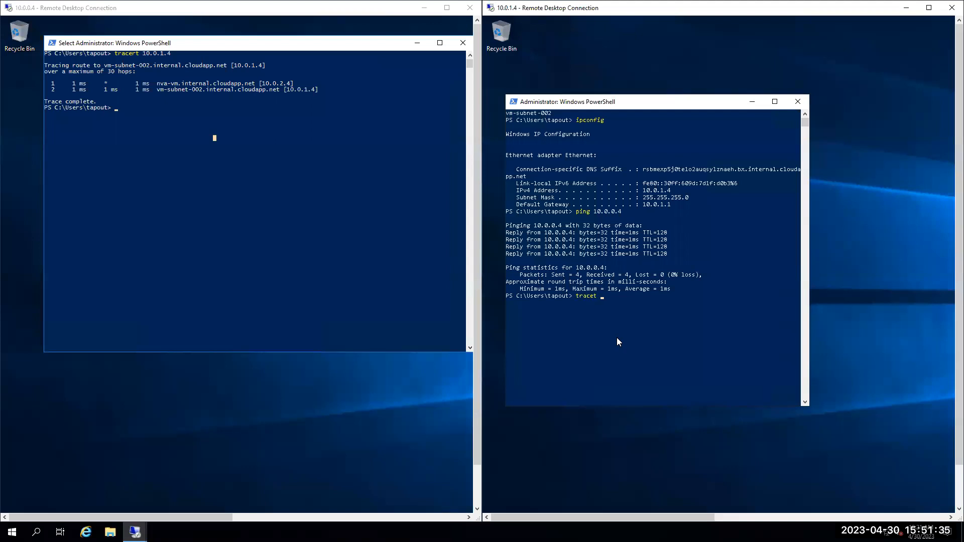
{"action": "type", "text": "10.0.1.4"}
{"action": "key", "text": "Left"}
{"action": "key", "text": "Left"}
{"action": "key", "text": "Left"}
{"action": "type", "text": "0"}
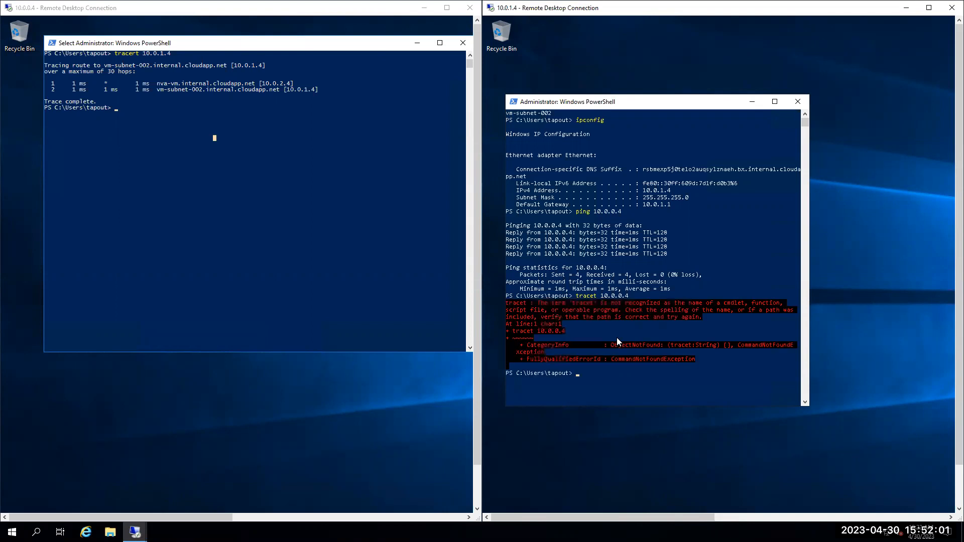
{"action": "type", "text": "tracert 10.0.0.4"}
{"action": "key", "text": "Return"}
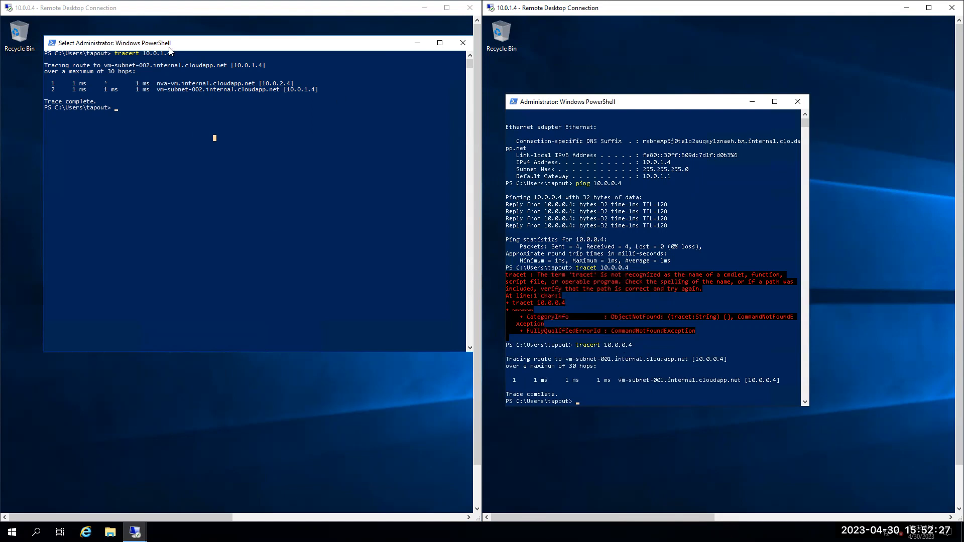
Switch to Notepad, delete the account e-mail and password lines, add a new line below the last note, and return to Remote Desktop.
{"action": "left_click", "coordinate": [248, 158]}
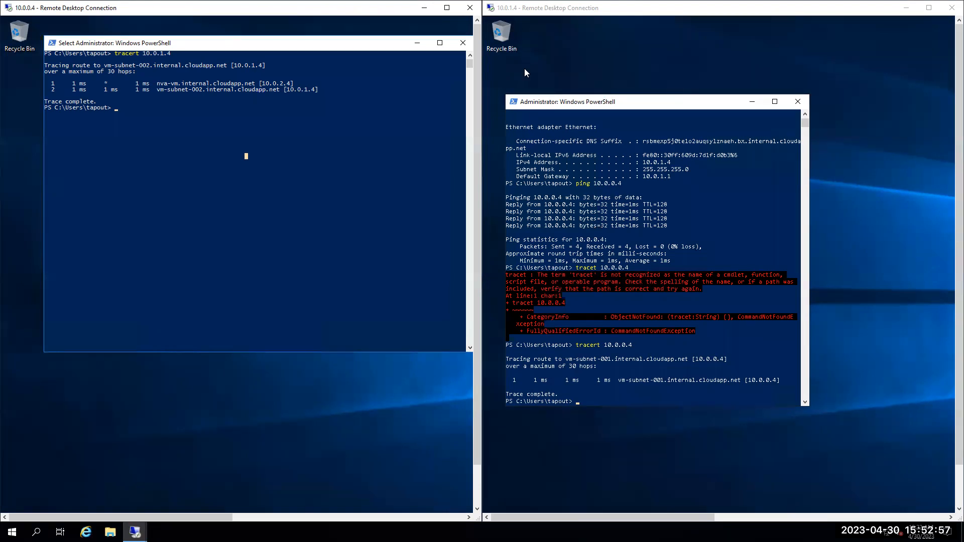
{"action": "key", "text": "alt+Tab"}
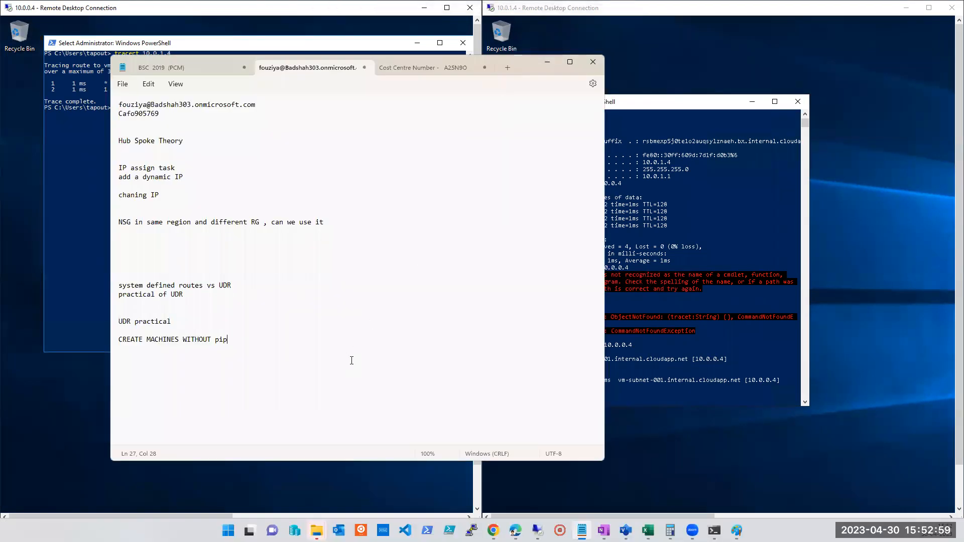
{"action": "left_click_drag", "start_coordinate": [160, 113], "coordinate": [113, 106]}
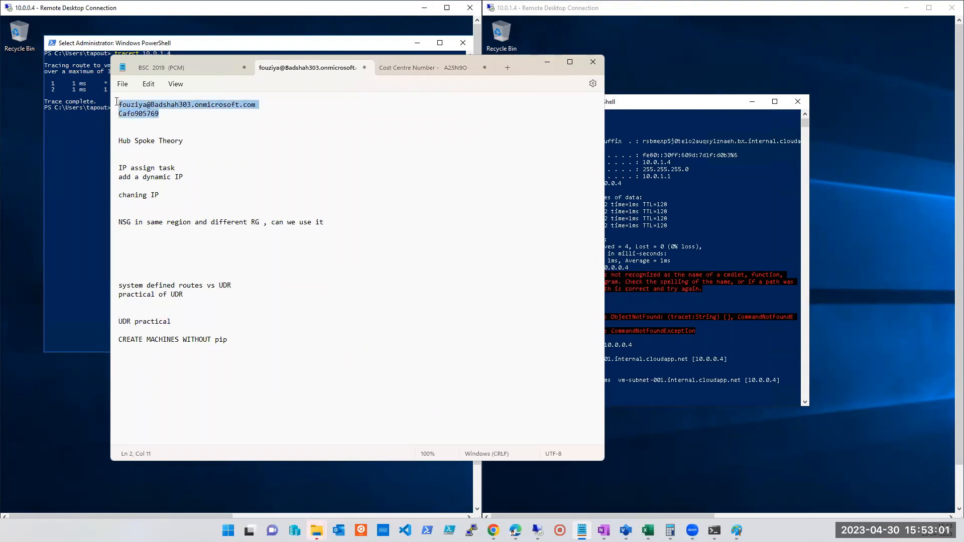
{"action": "key", "text": "BackSpace"}
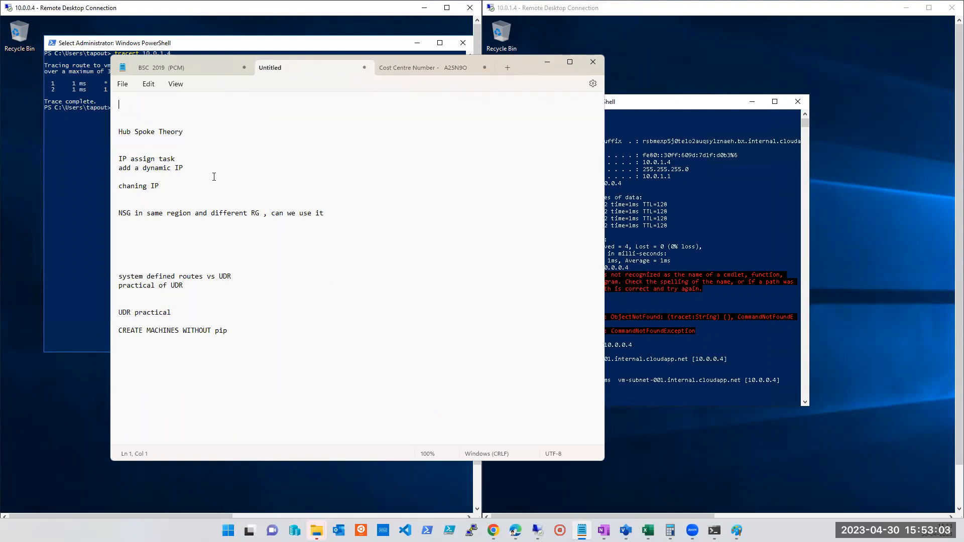
{"action": "left_click", "coordinate": [263, 339]}
{"action": "left_click", "coordinate": [244, 327]}
{"action": "key", "text": "Return"}
{"action": "key", "text": "alt+Tab"}
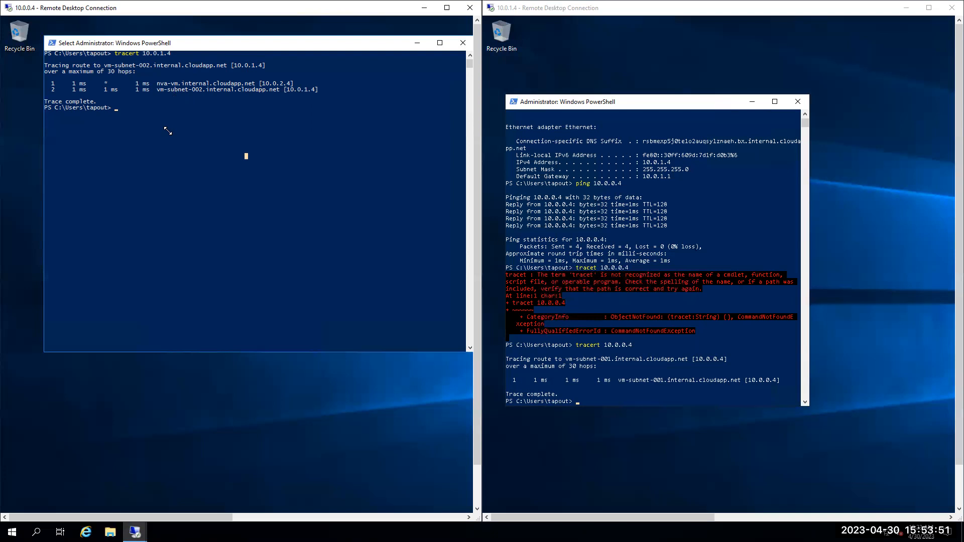
Review the tracert output on 10.0.0.4, then examine the HUB and SPOKE diagram in Visio and return to Remote Desktop.
{"action": "left_click_drag", "start_coordinate": [156, 122], "coordinate": [45, 53]}
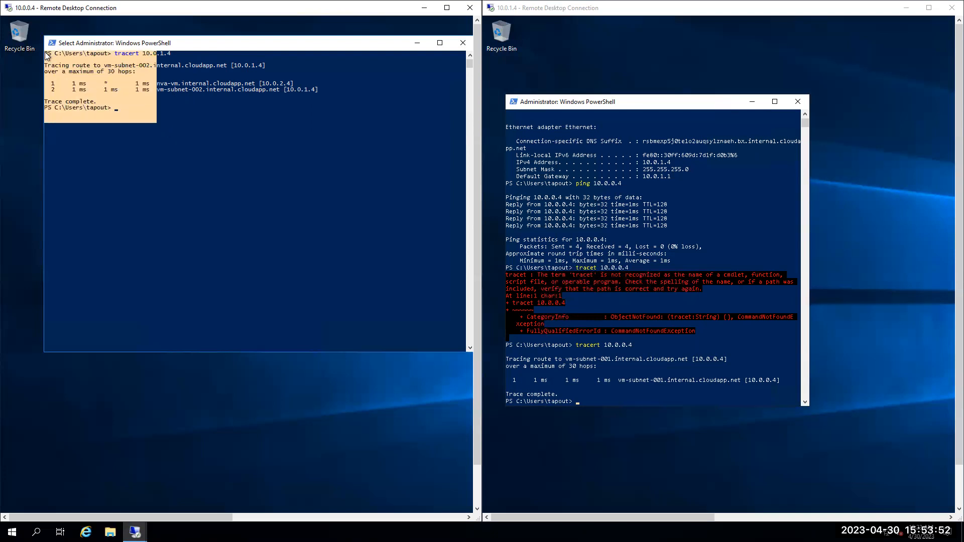
{"action": "left_click", "coordinate": [376, 168]}
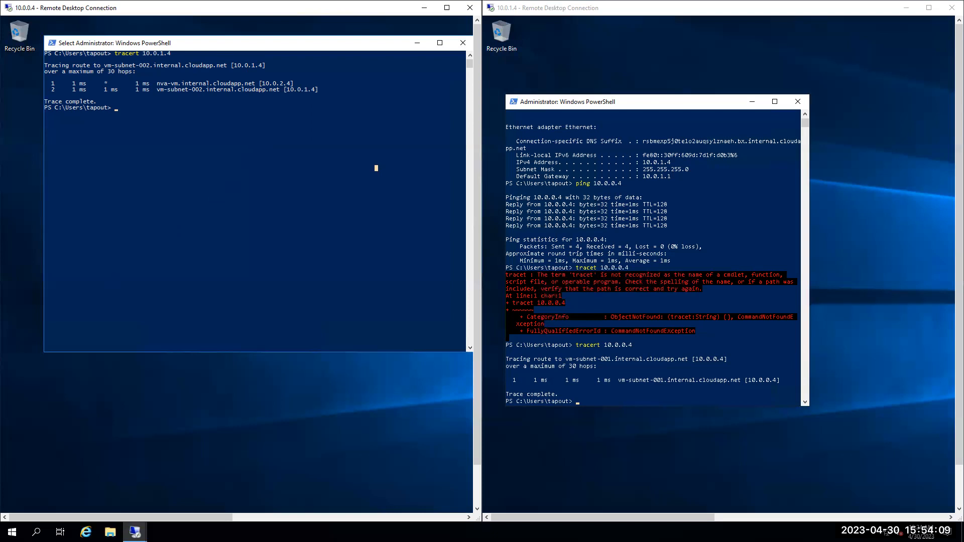
{"action": "mouse_move", "coordinate": [428, 6]}
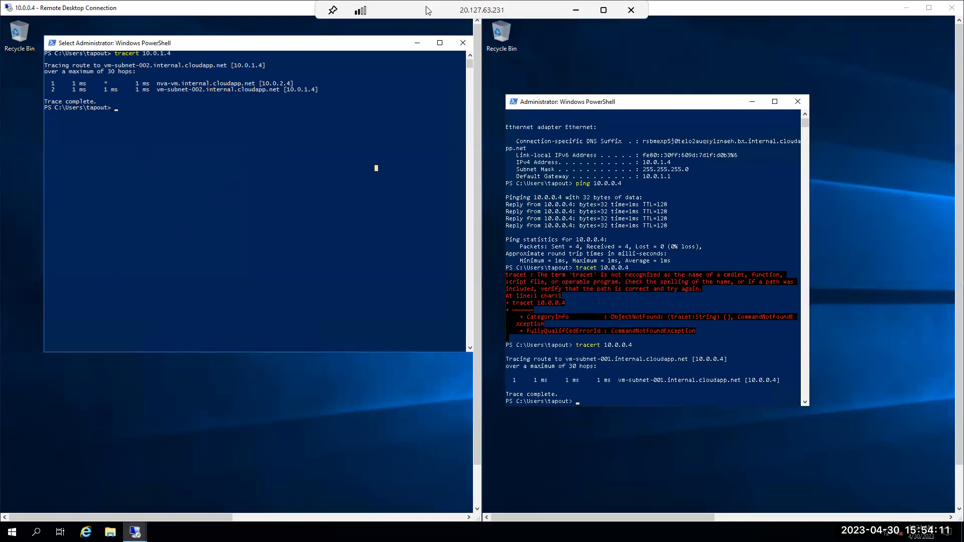
{"action": "key", "text": "alt+Tab"}
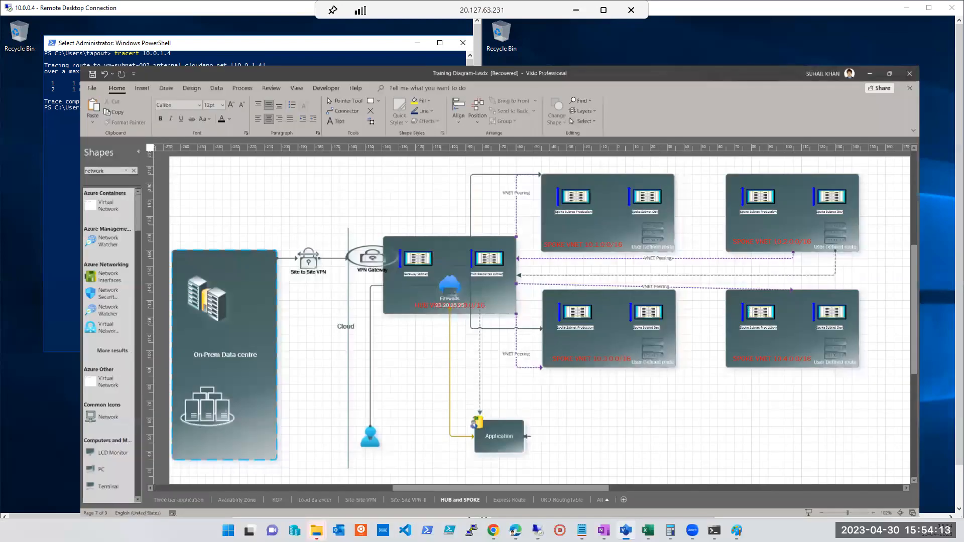
{"action": "left_click", "coordinate": [493, 499]}
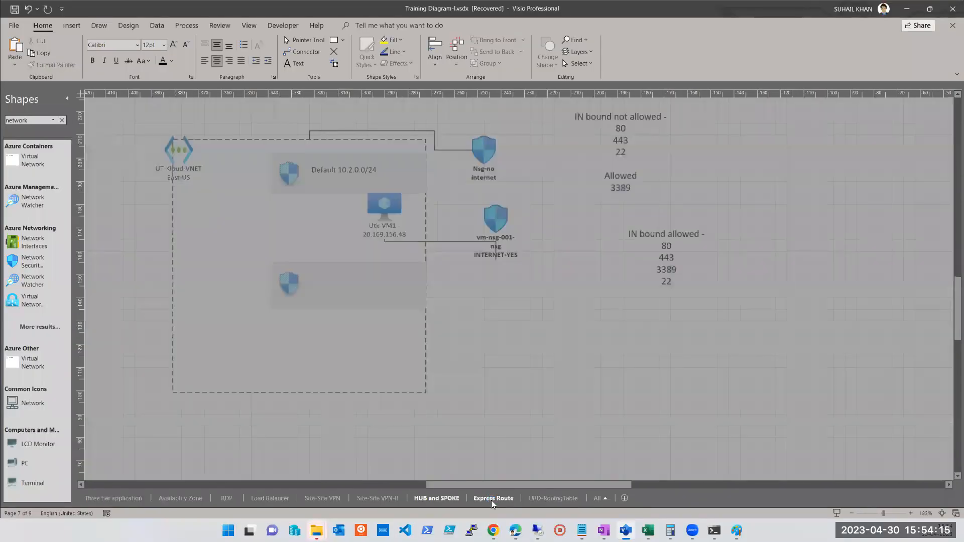
{"action": "left_click", "coordinate": [437, 499]}
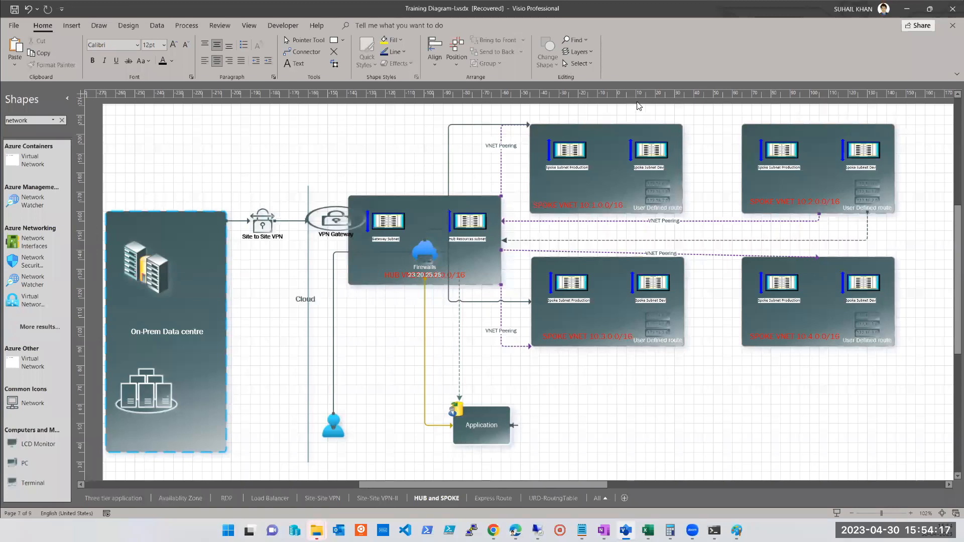
{"action": "mouse_move", "coordinate": [537, 530]}
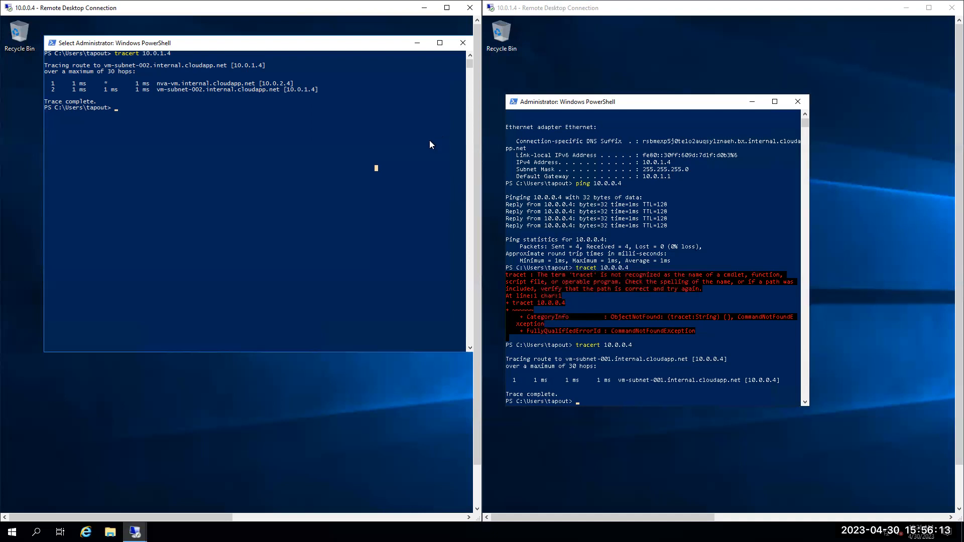
Switch from the Remote Desktop sessions to the Azure portal's Route tables page in Chrome.
{"action": "mouse_move", "coordinate": [481, 4]}
{"action": "key", "text": "alt+Tab"}
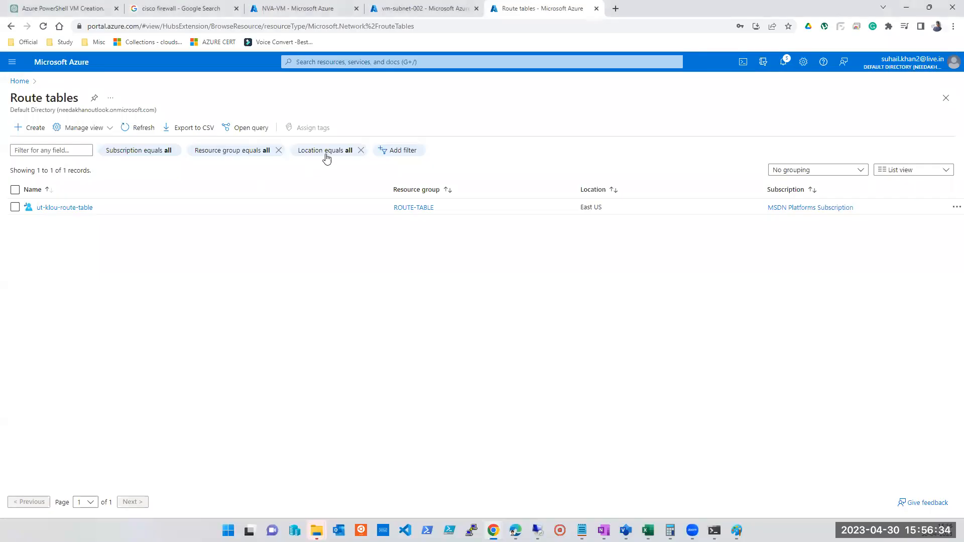
{"action": "left_click", "coordinate": [401, 63]}
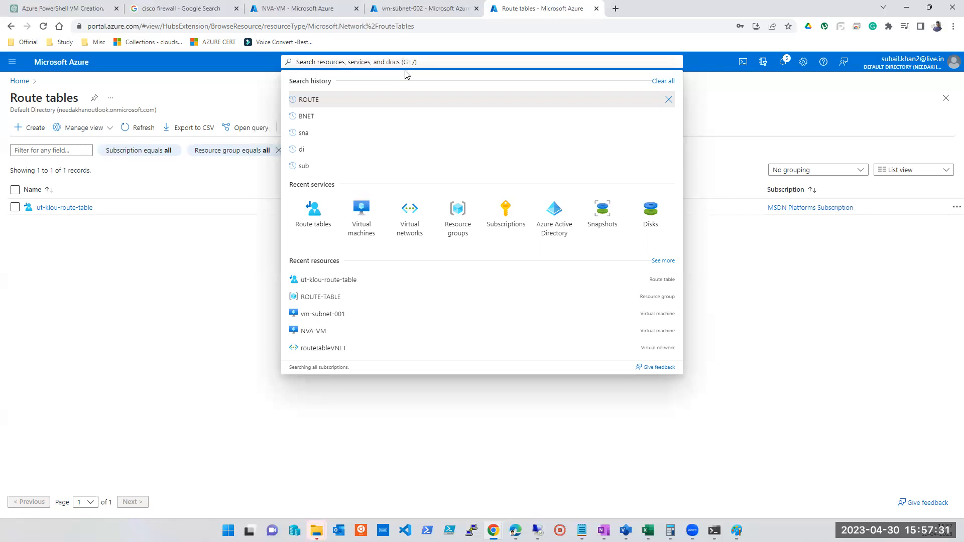
{"action": "left_click", "coordinate": [432, 58]}
{"action": "left_click", "coordinate": [432, 58]}
{"action": "left_click", "coordinate": [226, 353]}
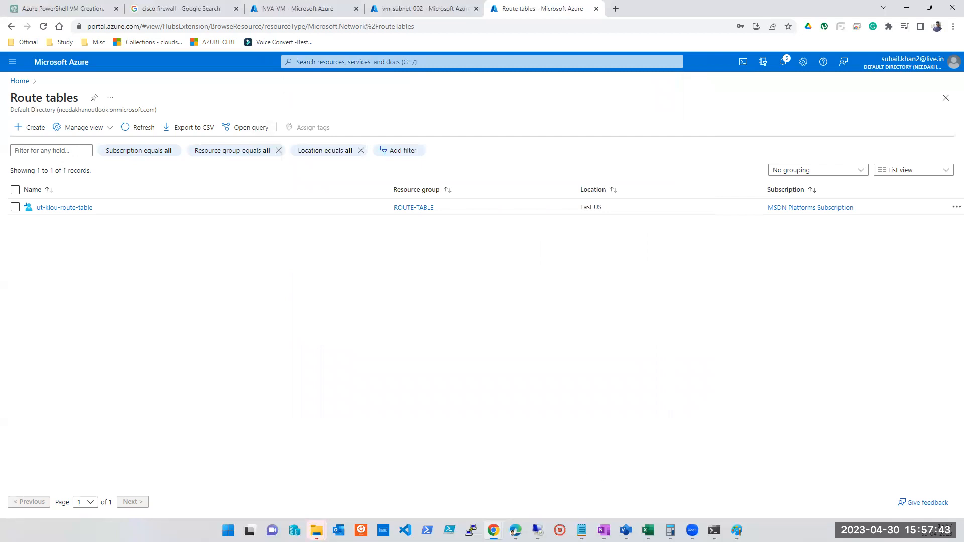
Go to the Resource groups service in the Azure portal and open the NetworkWatcherRG resource group.
{"action": "mouse_move", "coordinate": [736, 530]}
{"action": "left_click", "coordinate": [321, 62]}
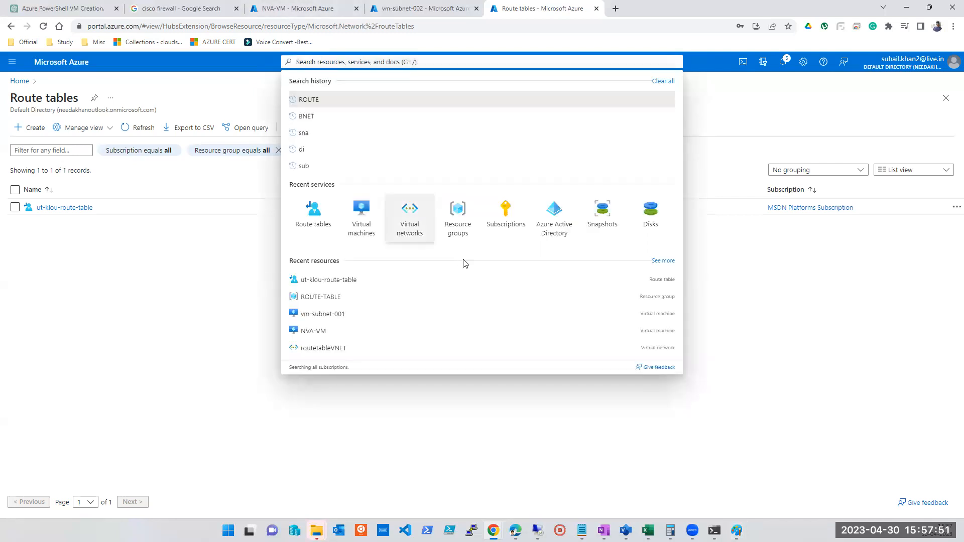
{"action": "left_click", "coordinate": [451, 224]}
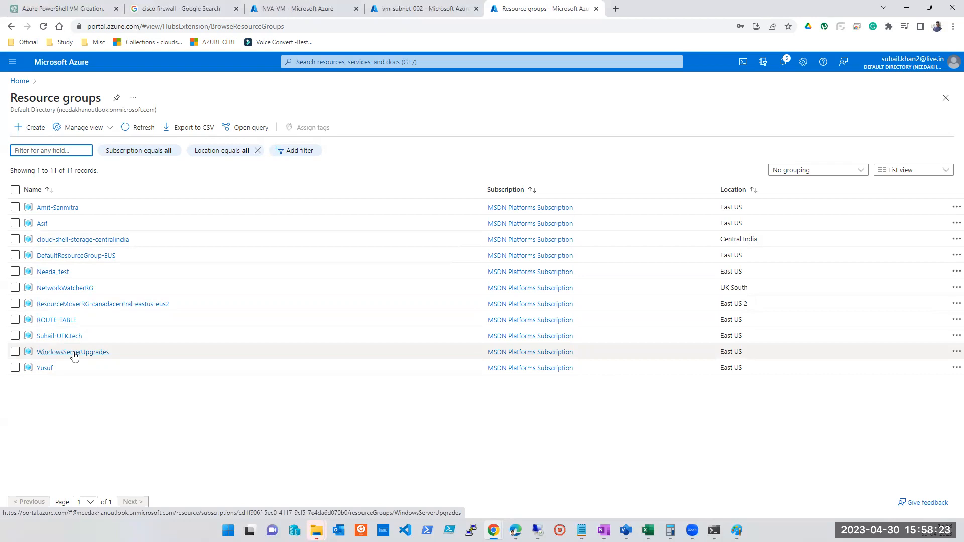
{"action": "left_click", "coordinate": [60, 288]}
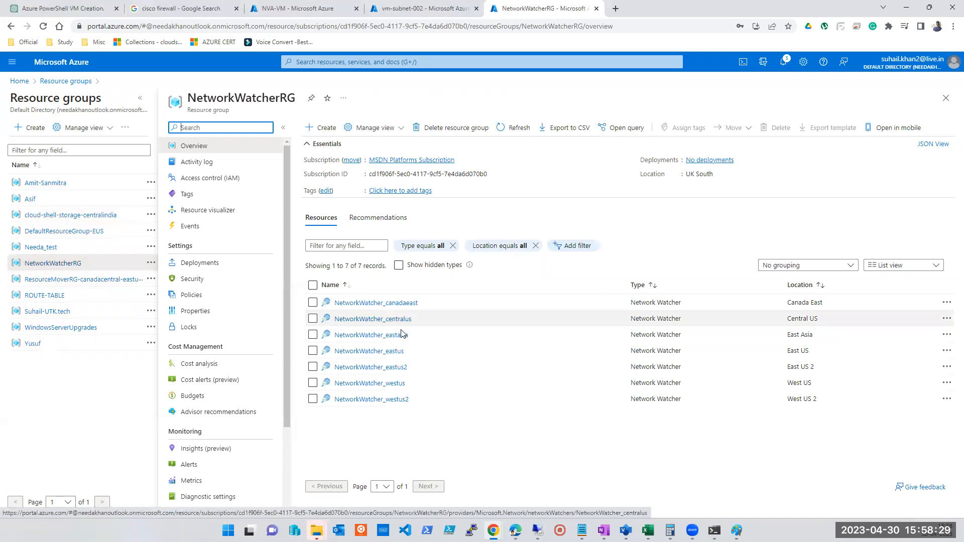
Examine the overview pages of NetworkWatcher_eastus, NetworkWatcher_centralus and NetworkWatcher_eastus2 for available network diagnostic tools.
{"action": "left_click", "coordinate": [376, 351]}
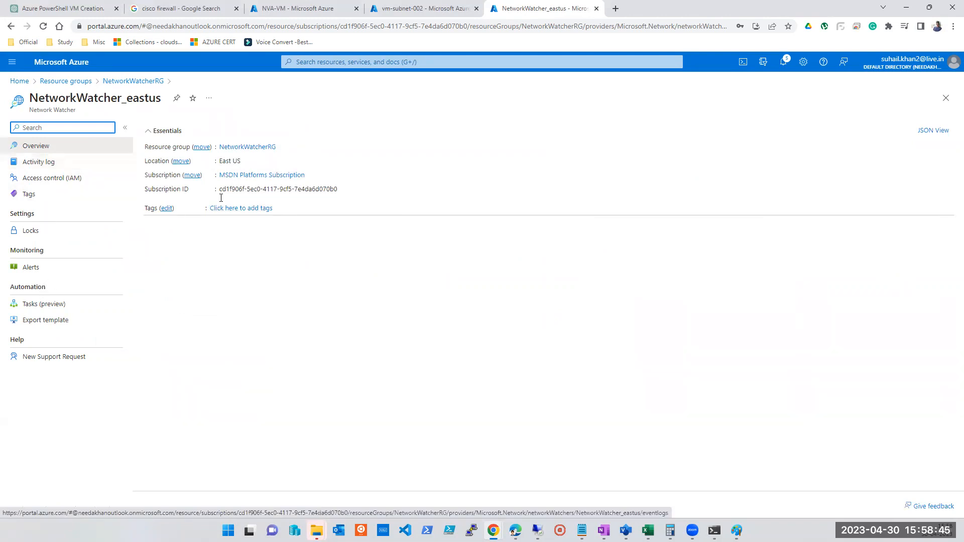
{"action": "left_click", "coordinate": [950, 102]}
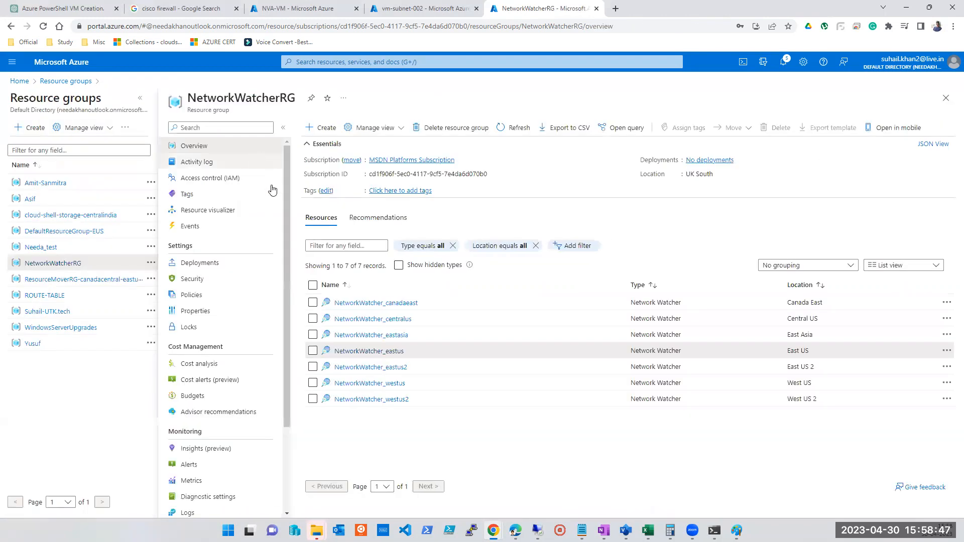
{"action": "left_click", "coordinate": [381, 319]}
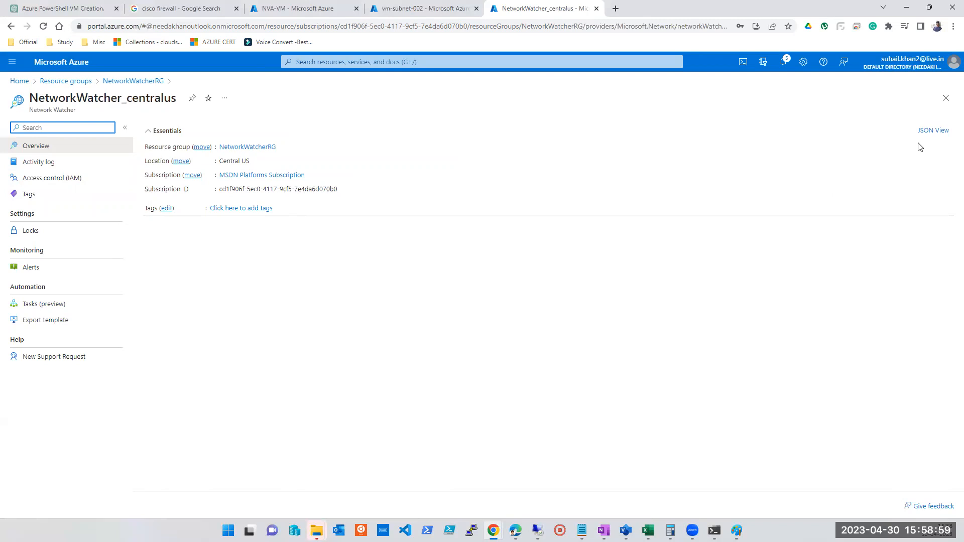
{"action": "left_click", "coordinate": [946, 98]}
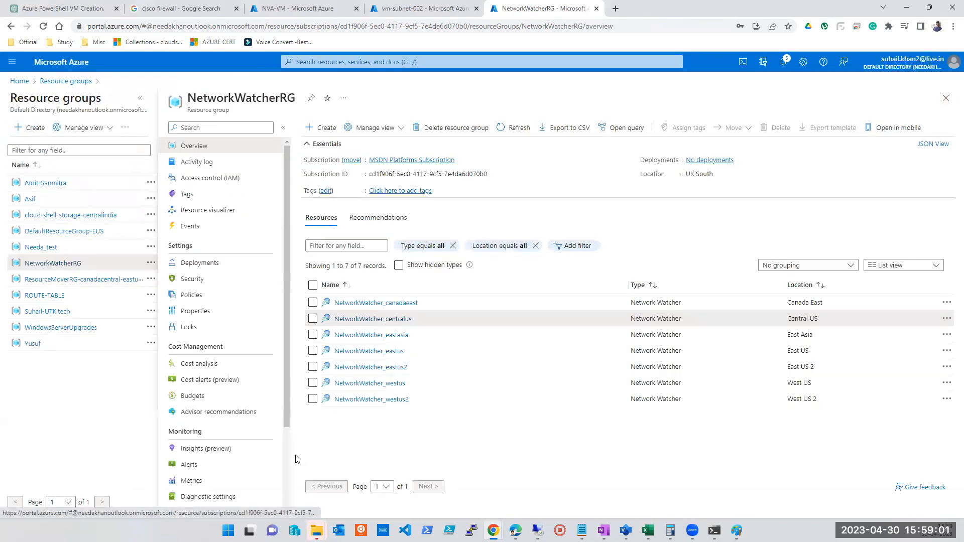
{"action": "left_click", "coordinate": [352, 351]}
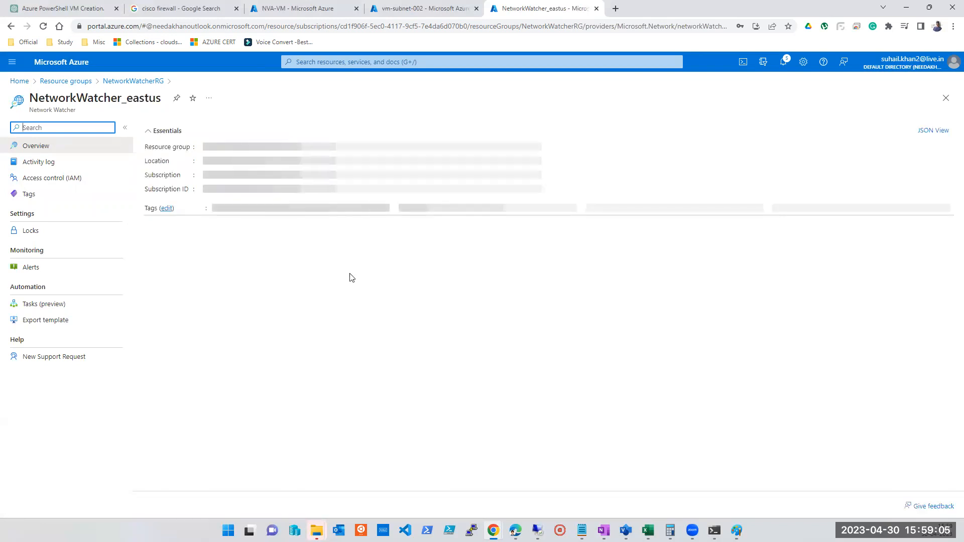
{"action": "left_click", "coordinate": [946, 98]}
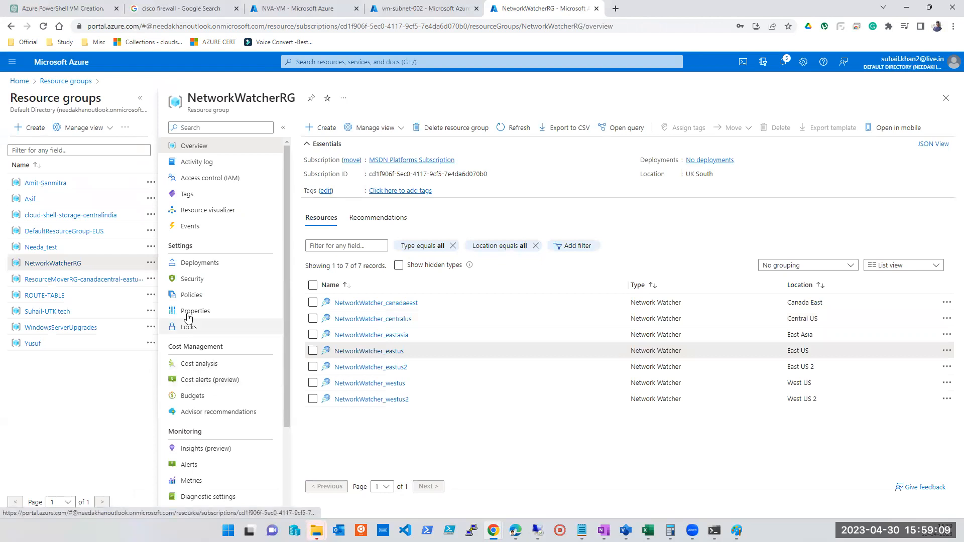
{"action": "left_click", "coordinate": [364, 367]}
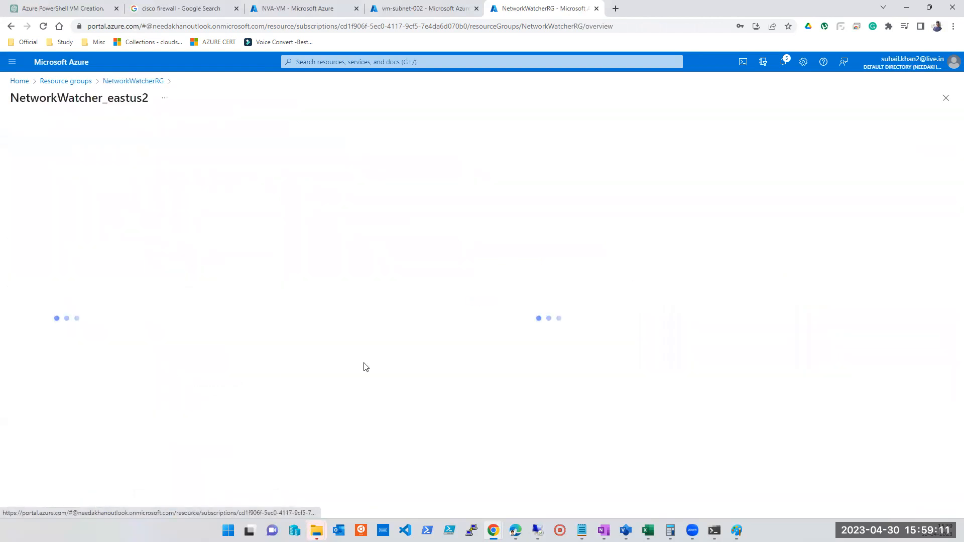